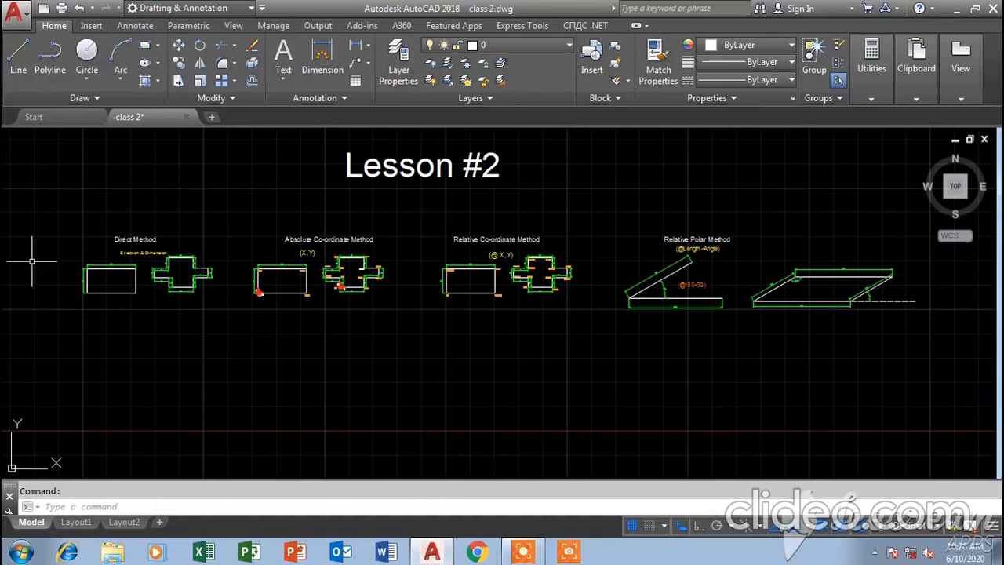
- With Ortho on, draw a 100-unit line to the right, starting in the empty space below the Direct Method rectangle
scroll(43, 265, "up", 5)
middle_click_drag(182, 263, 316, 252)
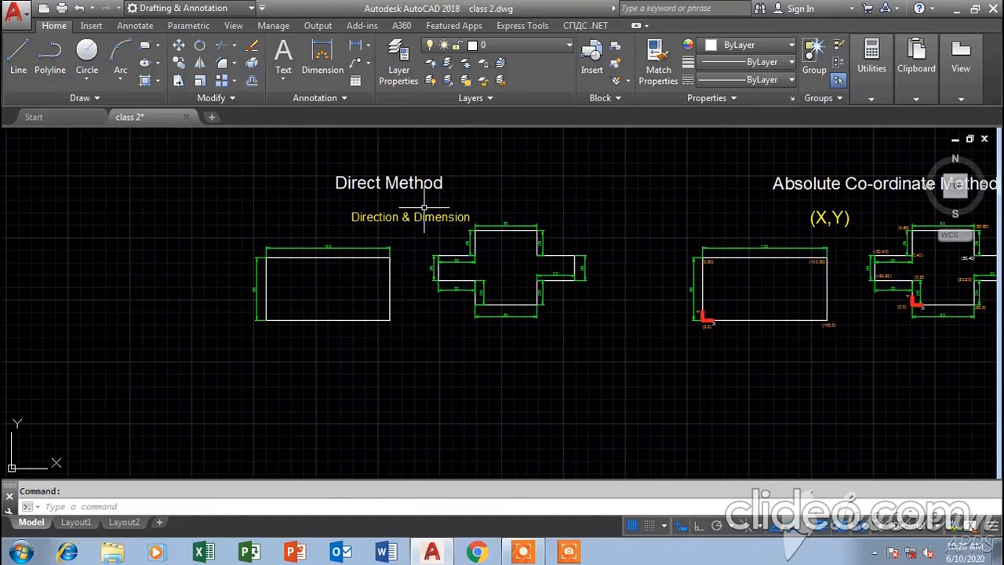
middle_click_drag(520, 304, 424, 288)
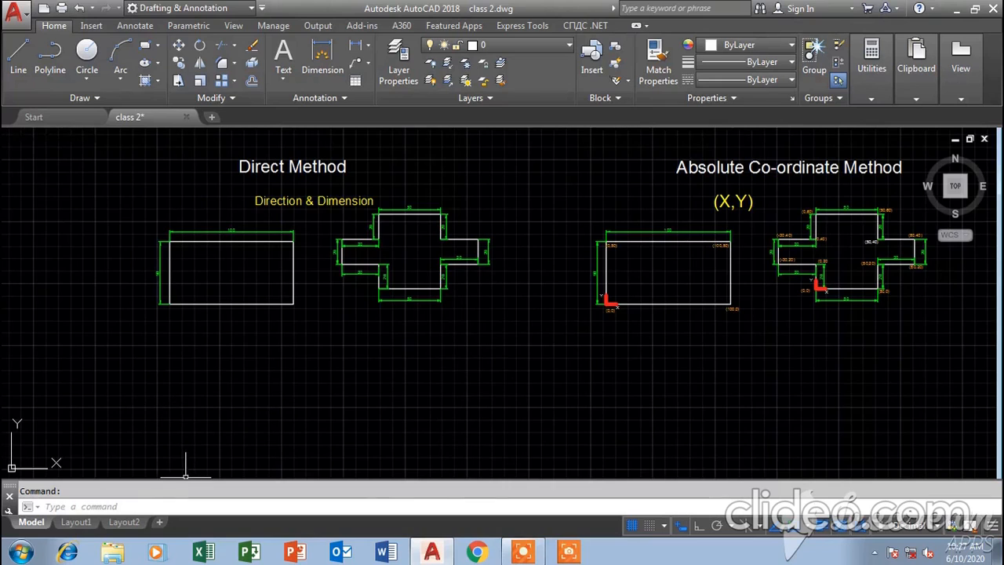
middle_click_drag(184, 414, 206, 359)
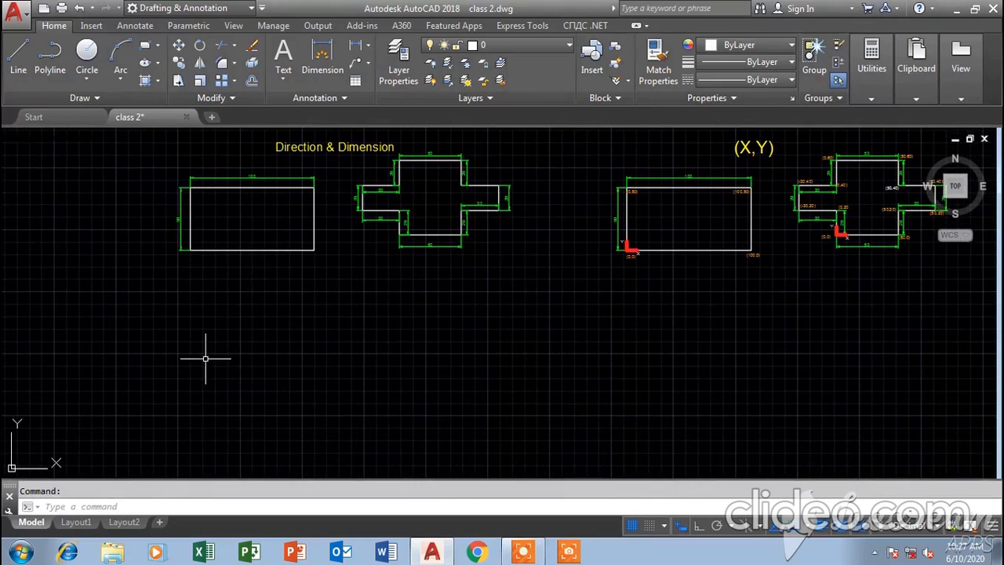
type("L")
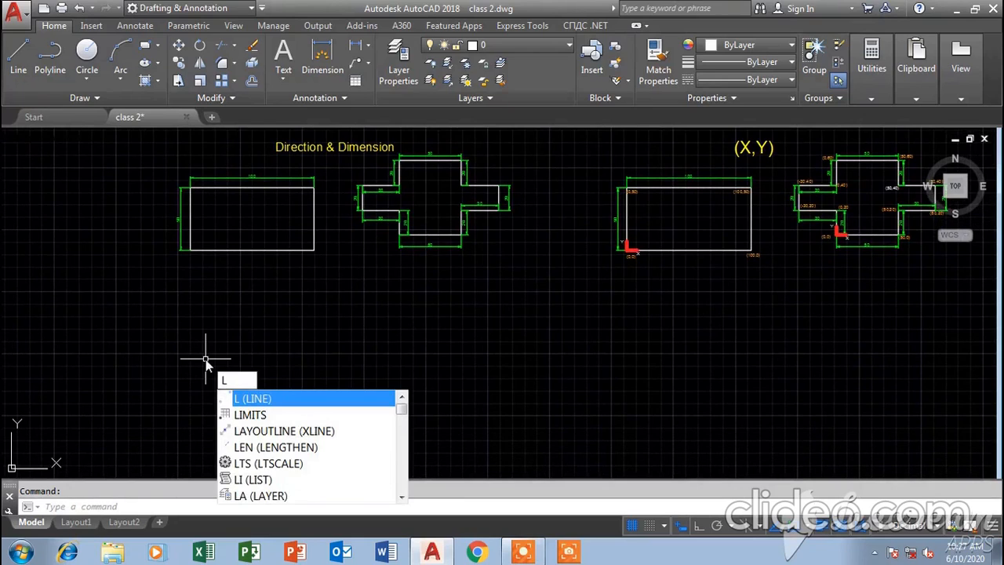
key("Return")
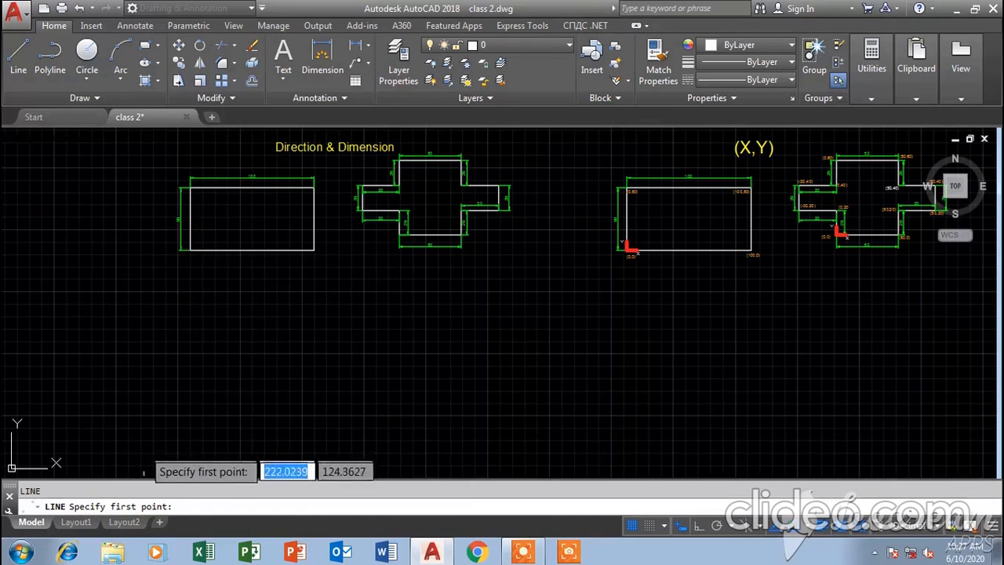
left_click(188, 399)
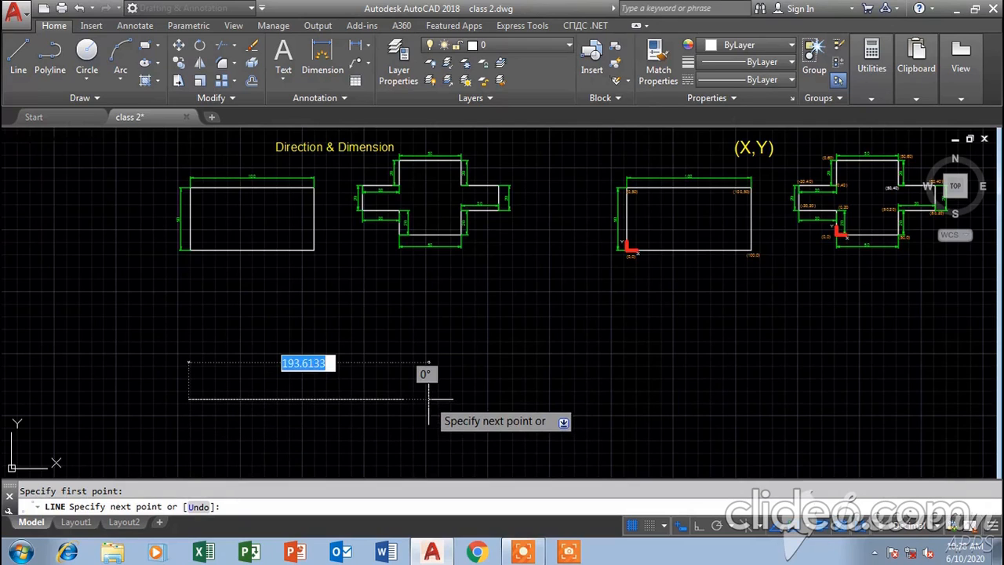
left_click(699, 527)
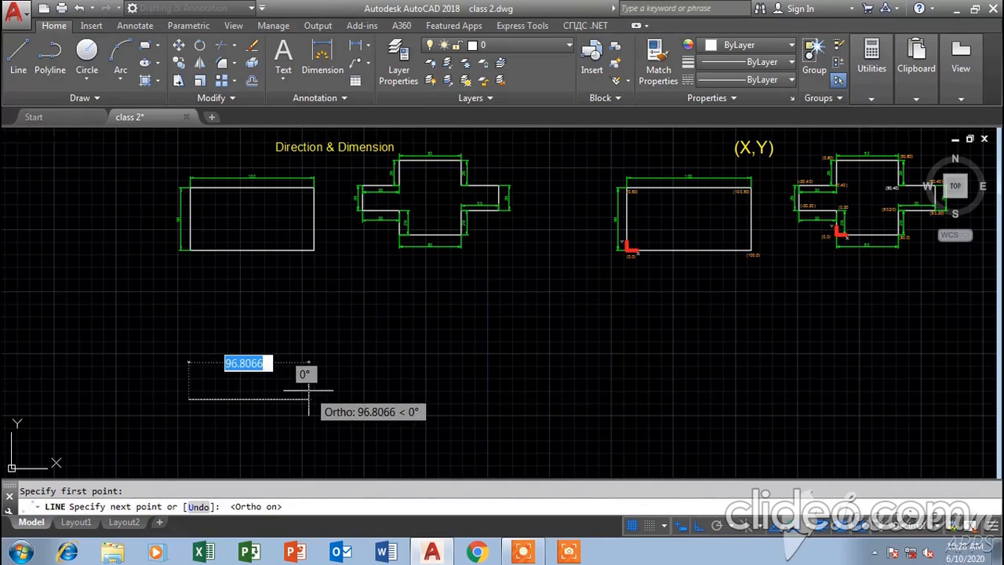
type("100")
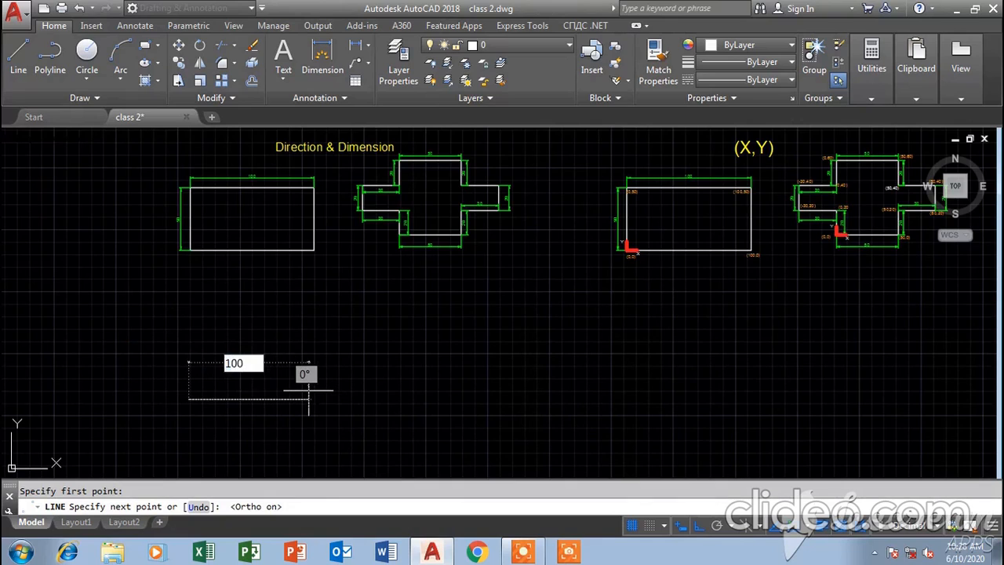
key("Return")
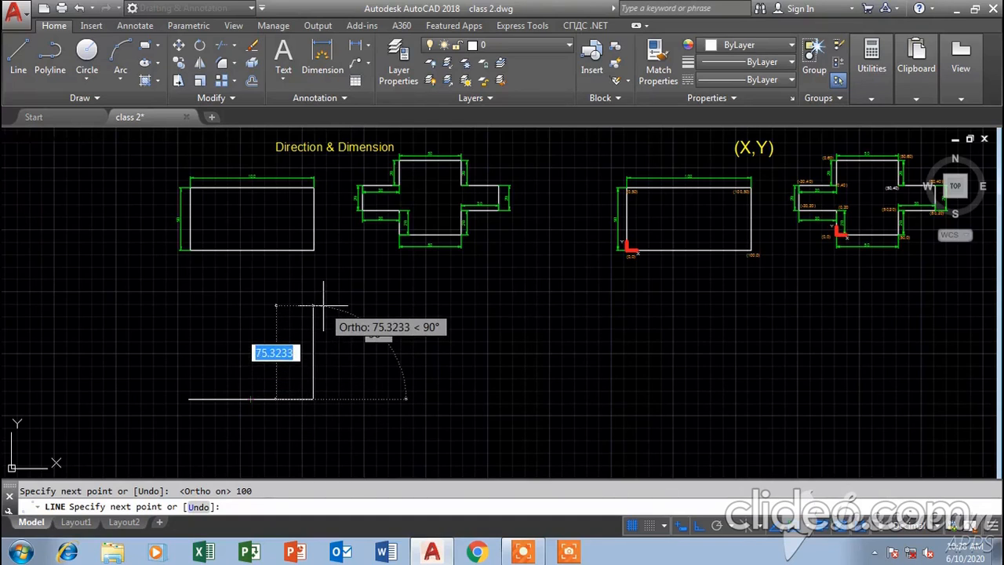
- Continue the line 50 units up and 100 units left, and close it into a rectangle
type("50")
key("Return")
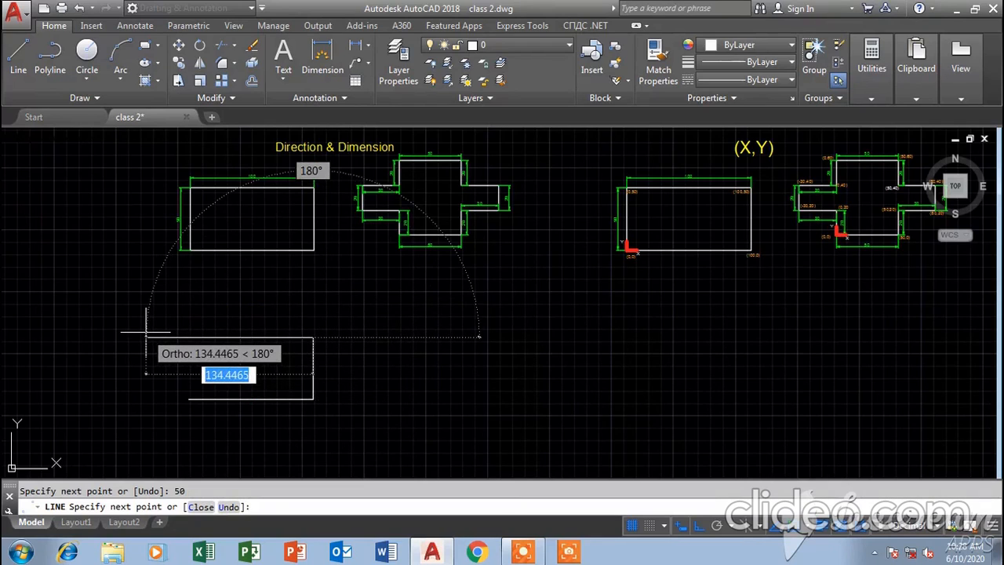
type("100")
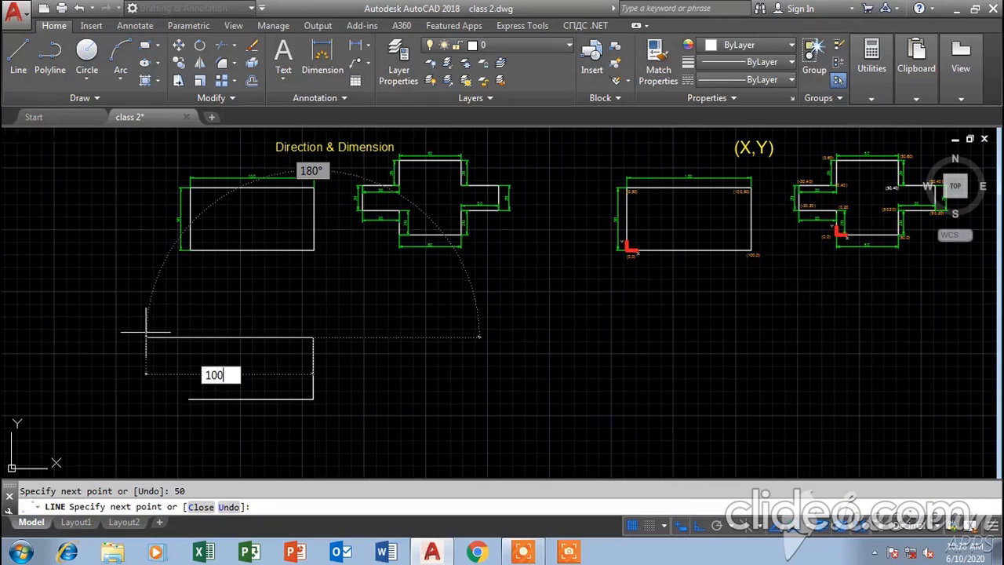
key("Return")
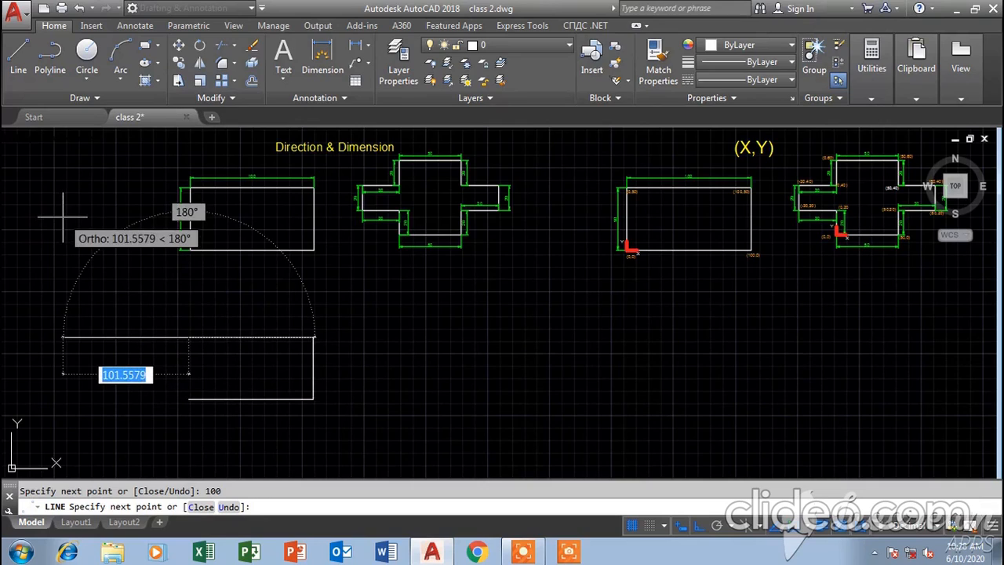
type("c")
key("Return")
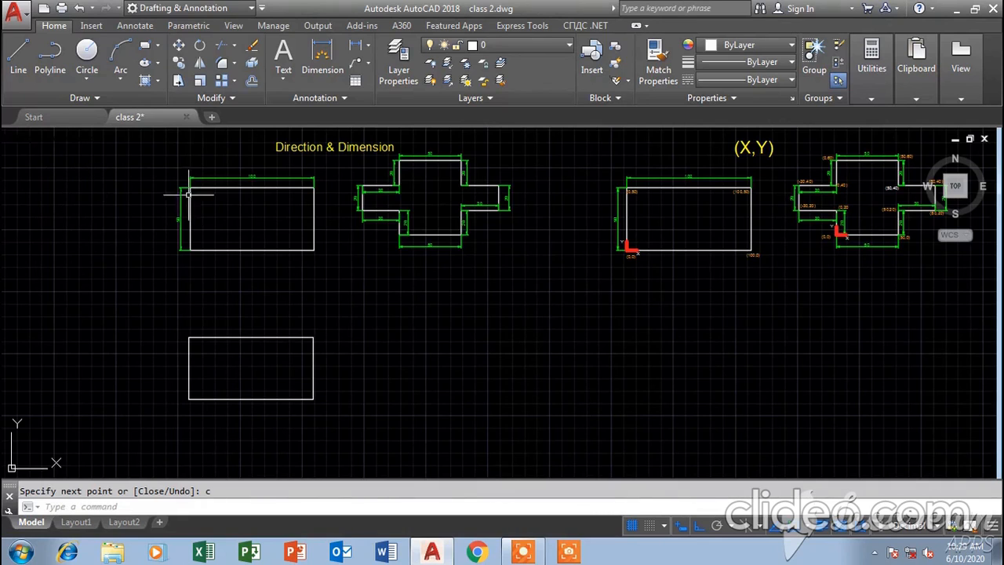
- Dimension the new rectangle's top edge, placing the dimension line above it
scroll(232, 170, "up", 5)
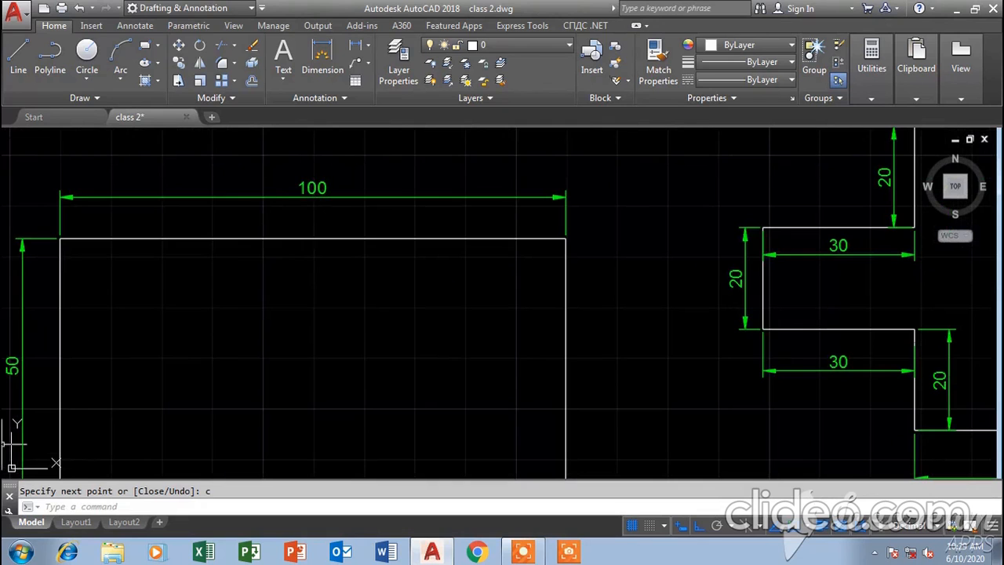
scroll(180, 382, "down", 5)
middle_click_drag(229, 413, 266, 223)
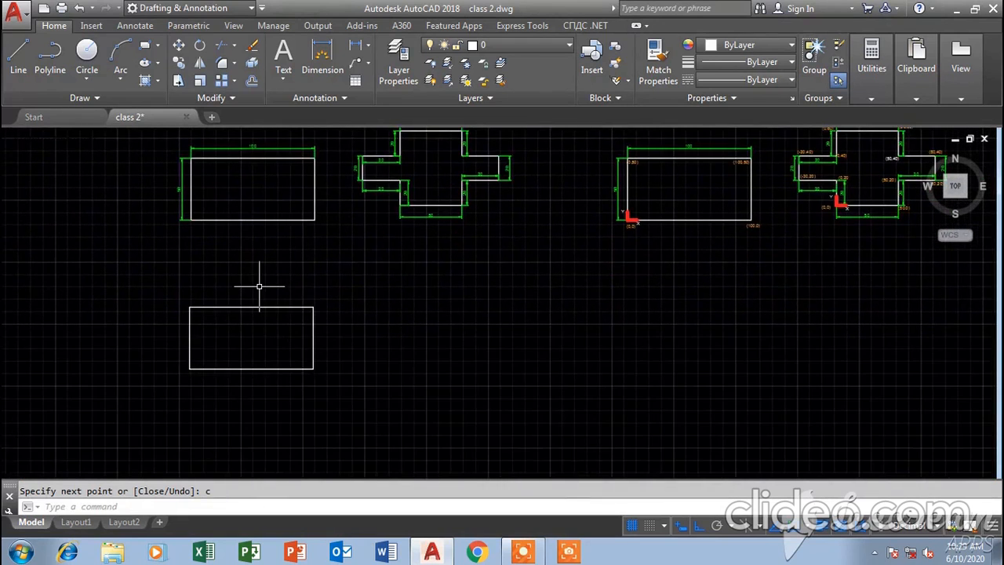
scroll(258, 286, "up", 2)
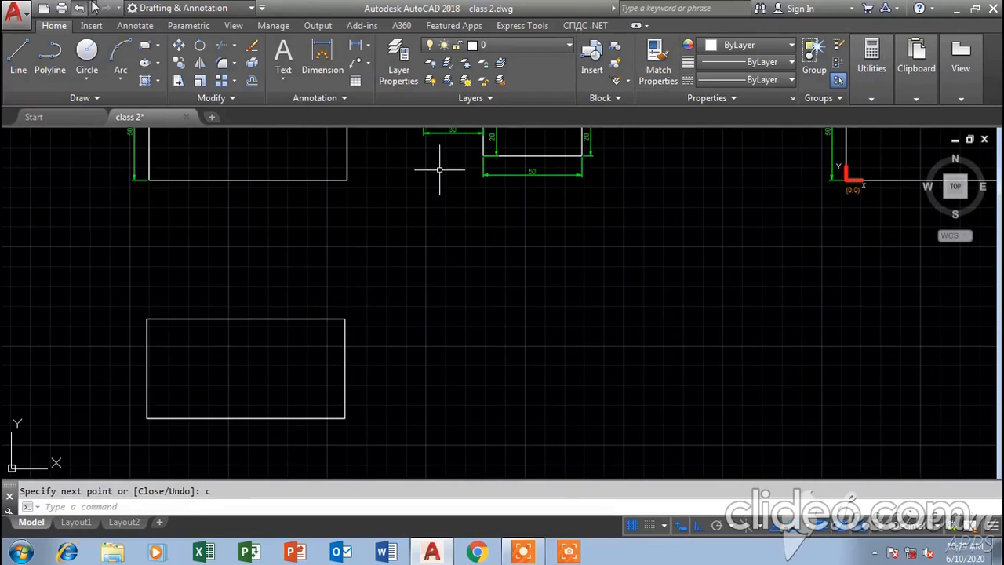
left_click(321, 57)
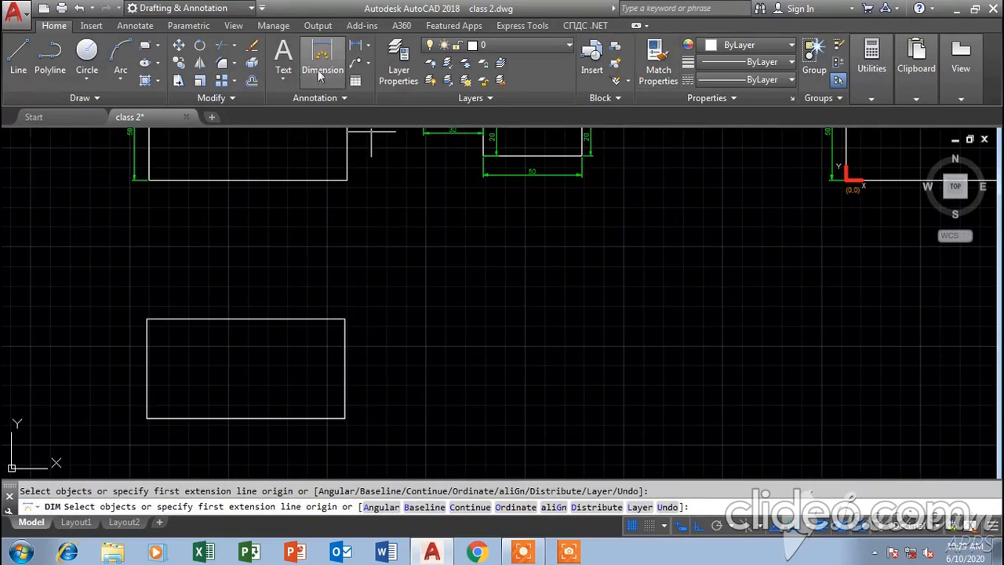
left_click(344, 320)
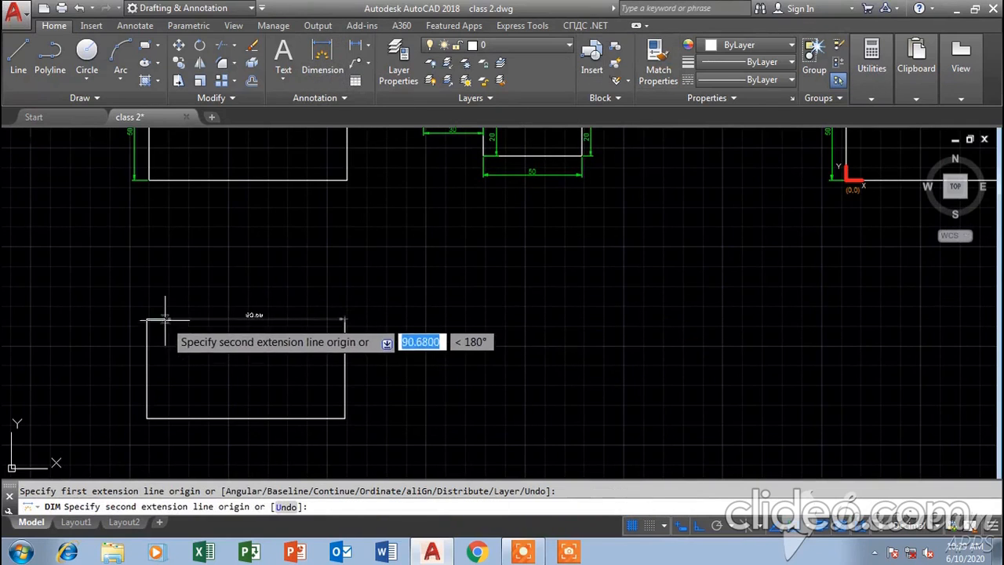
left_click(146, 320)
left_click(235, 291)
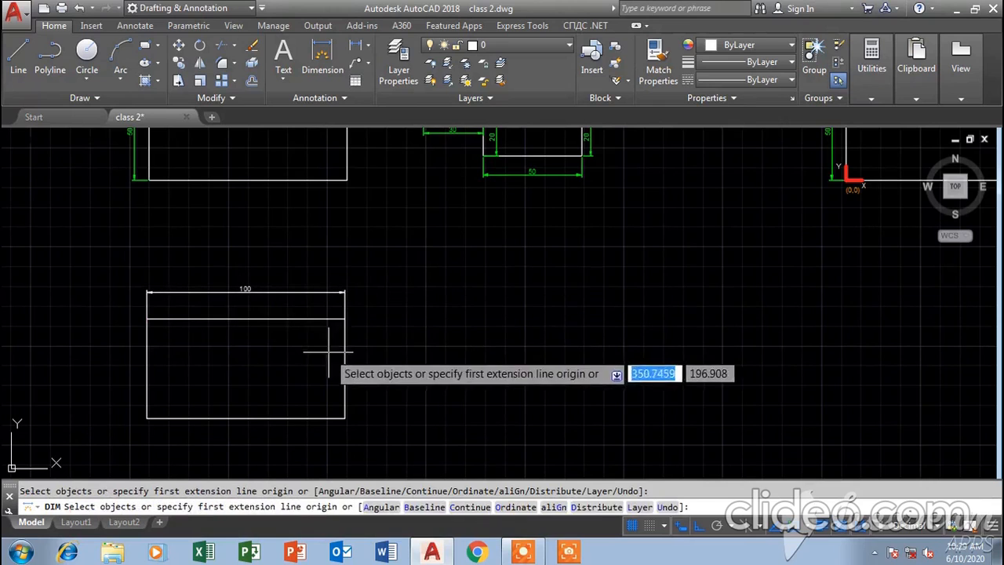
- Dimension the new rectangle's right edge, placing the dimension line outside it, and end the dimensioning
left_click(344, 320)
left_click(344, 418)
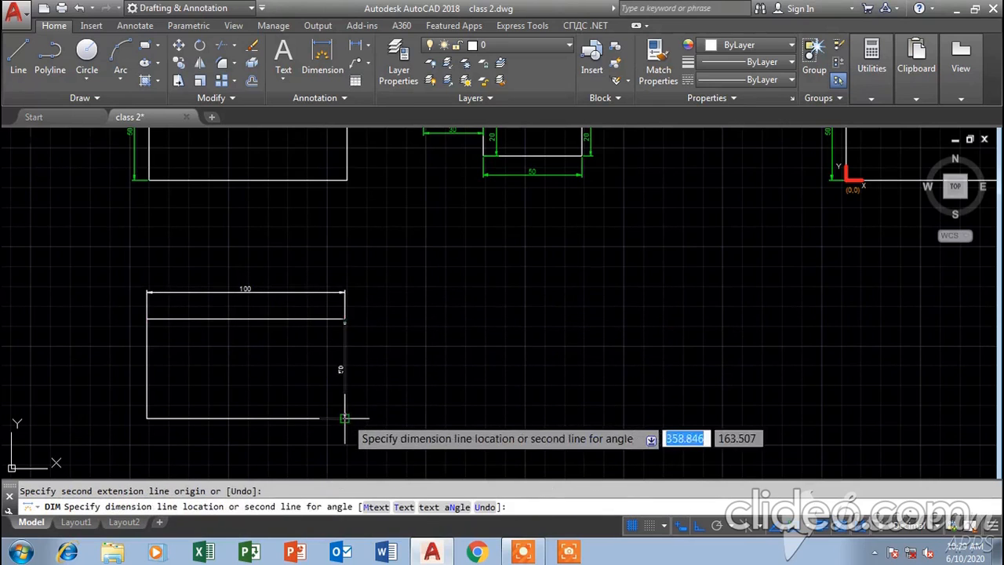
left_click(370, 385)
scroll(235, 276, "up", 5)
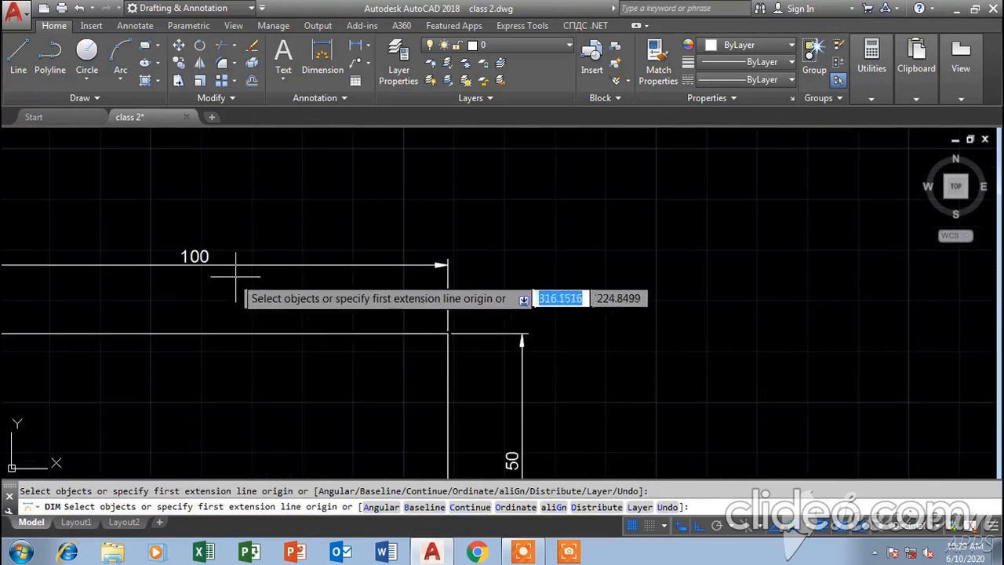
scroll(533, 457, "down", 2)
mouse_move(508, 421)
middle_mouse_down()
mouse_move(322, 304)
mouse_move(284, 349)
middle_mouse_up()
scroll(360, 305, "down", 2)
scroll(424, 293, "down", 2)
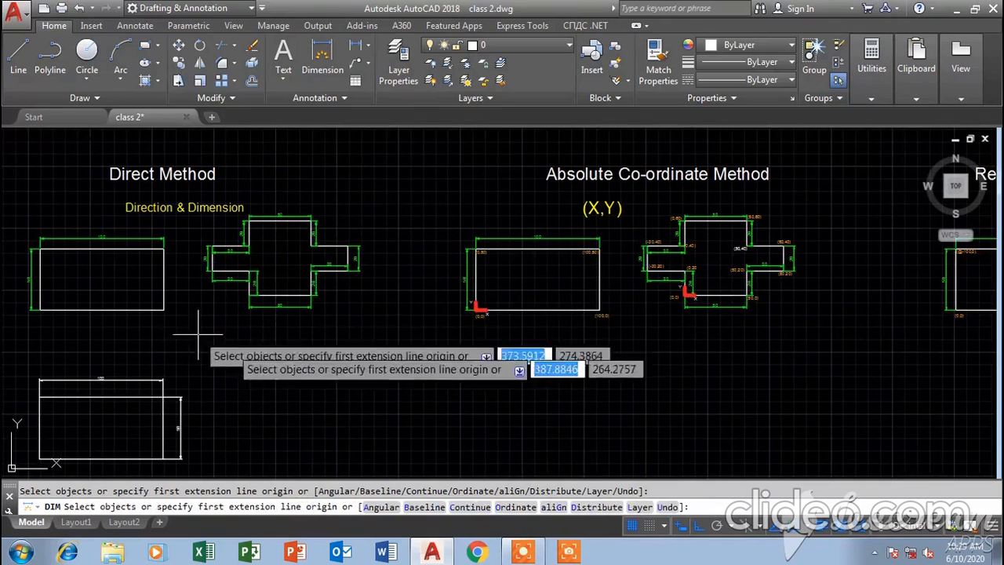
scroll(272, 265, "up", 2)
scroll(272, 265, "up", 2)
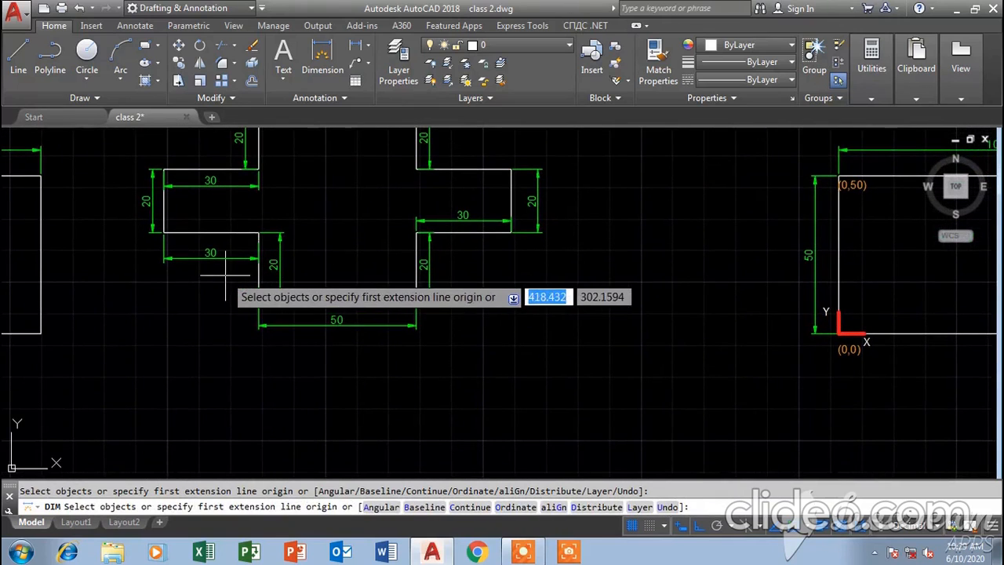
middle_click_drag(226, 275, 279, 254)
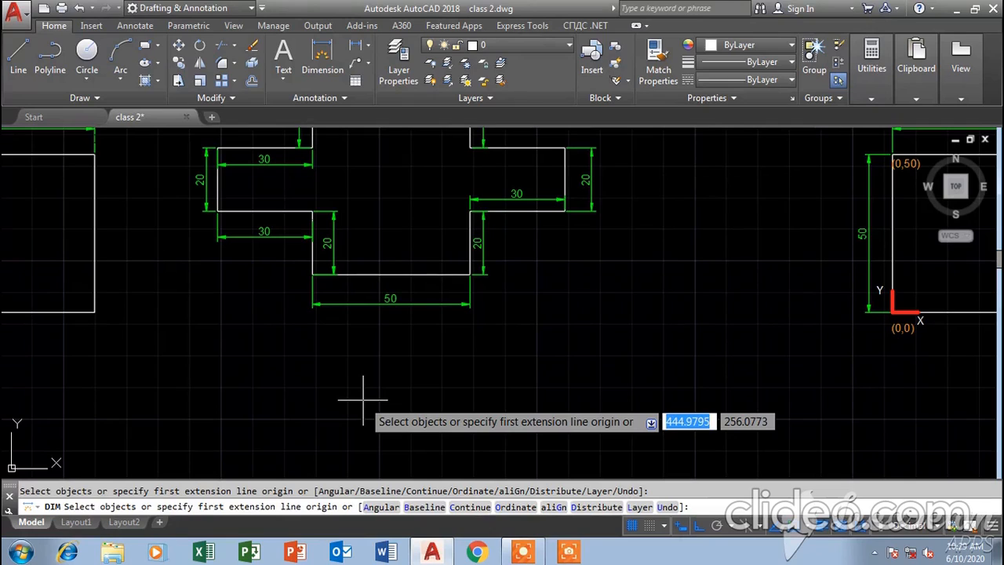
key("Escape")
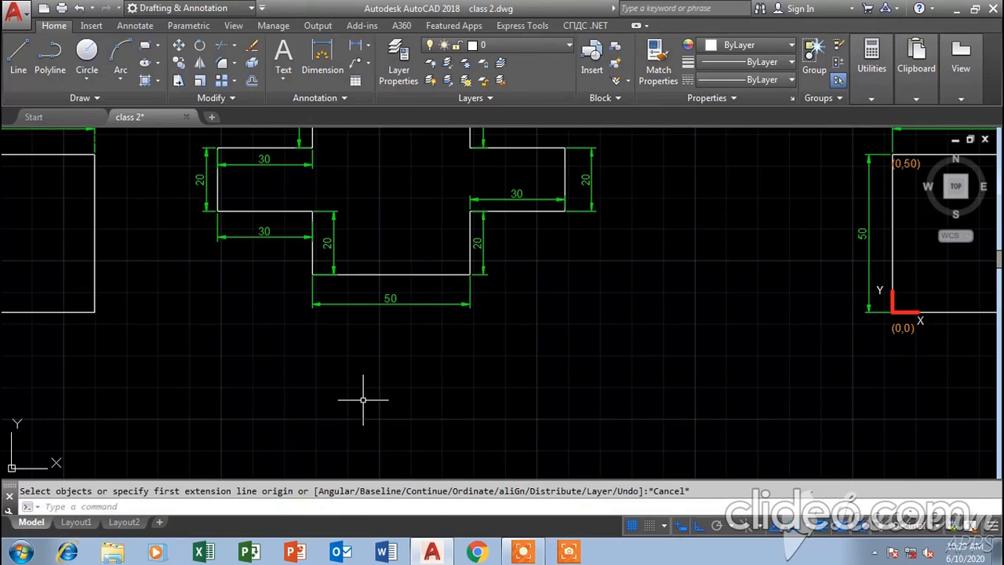
- Start a line in the empty space below the Direct Method cross, just right of the newly drawn rectangle
type("l")
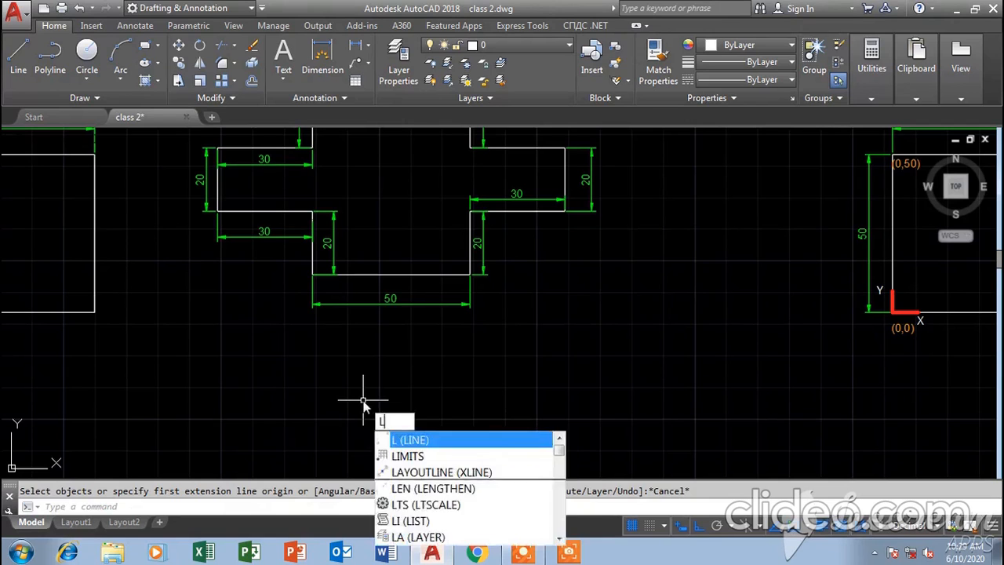
key("Return")
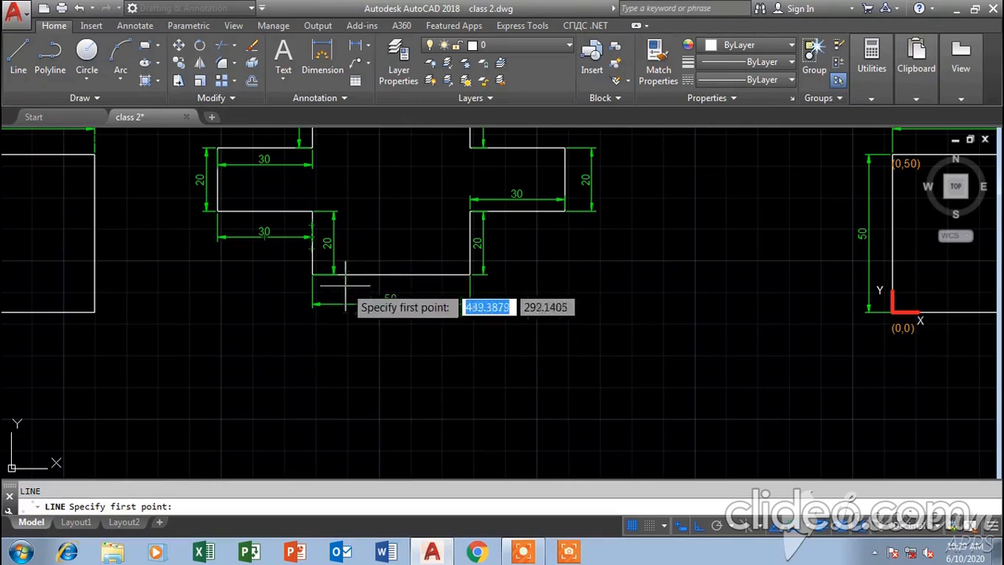
mouse_move(242, 385)
middle_mouse_down()
mouse_move(243, 320)
mouse_move(291, 307)
middle_mouse_up()
scroll(332, 287, "down", 3)
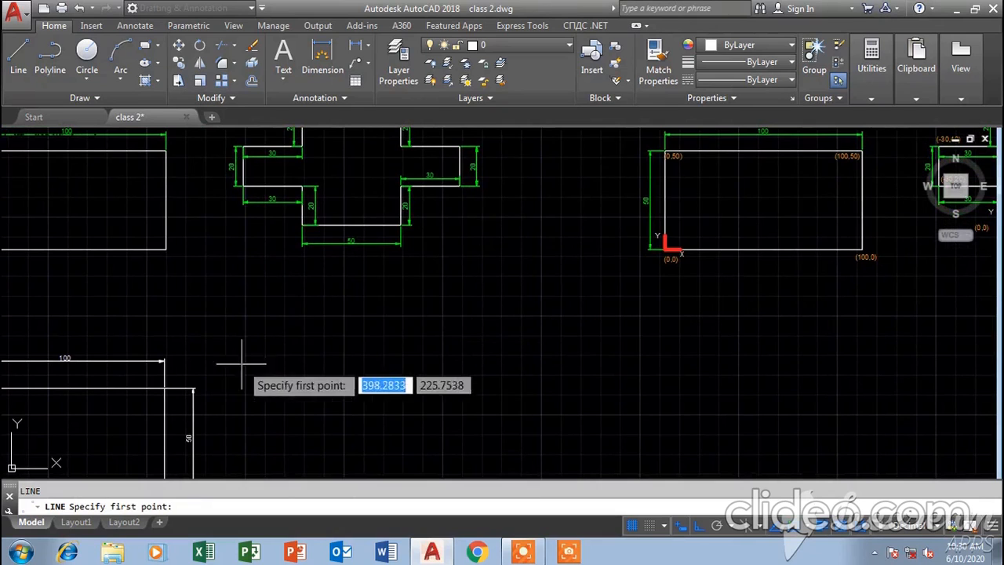
scroll(257, 348, "down", 2)
middle_click_drag(281, 388, 256, 335)
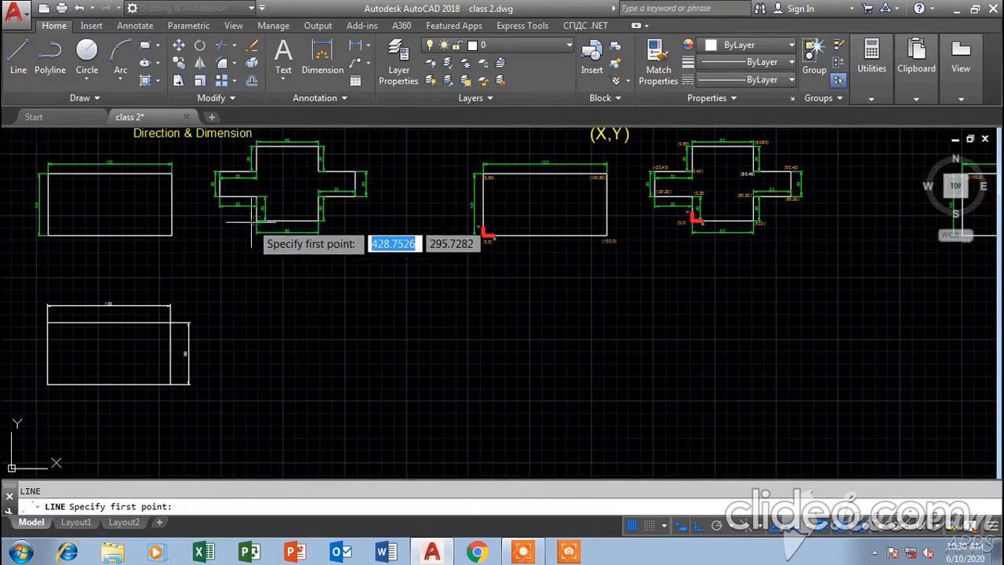
scroll(214, 200, "up", 5)
middle_click_drag(214, 200, 230, 344)
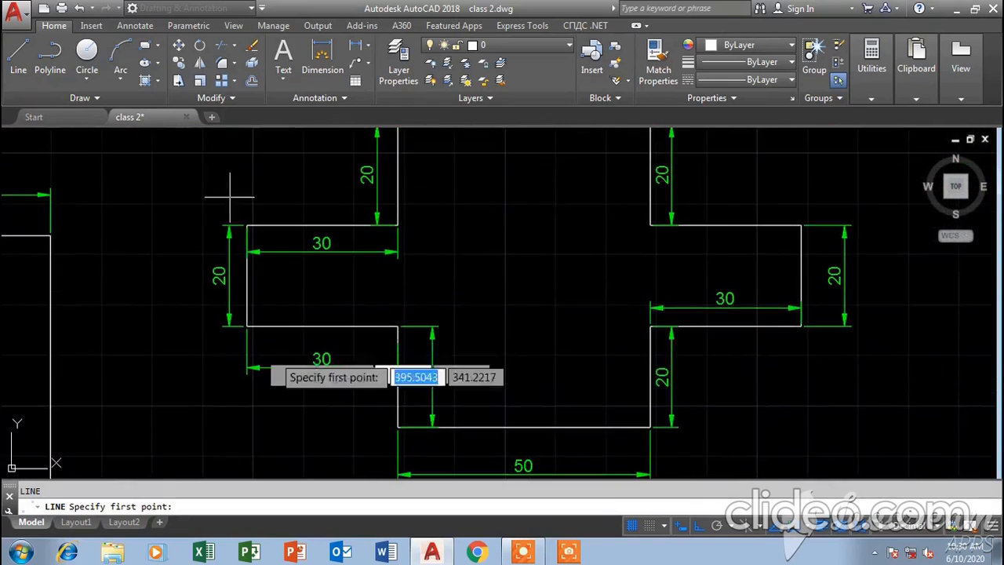
middle_click_drag(495, 316, 474, 353)
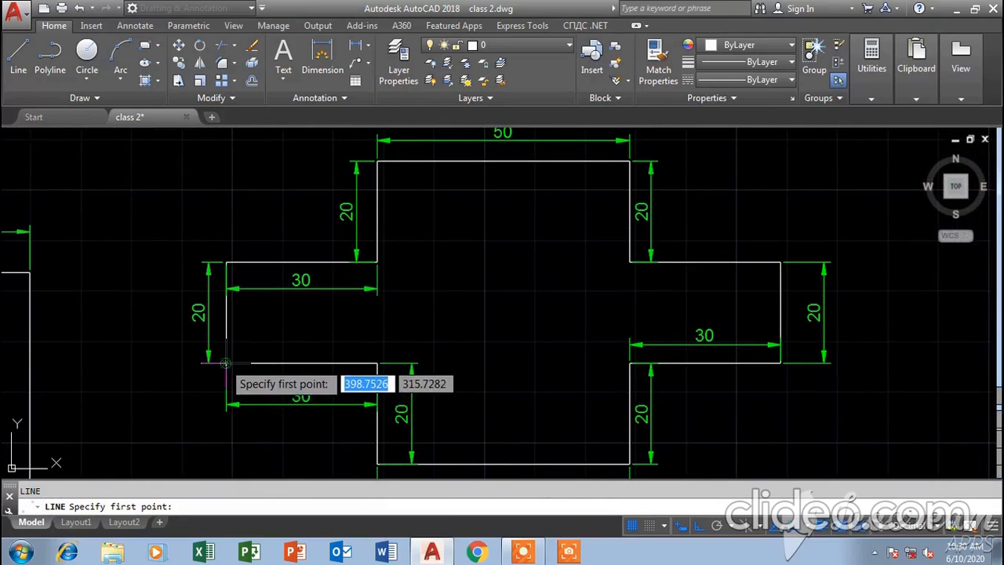
middle_click_drag(227, 421, 233, 343)
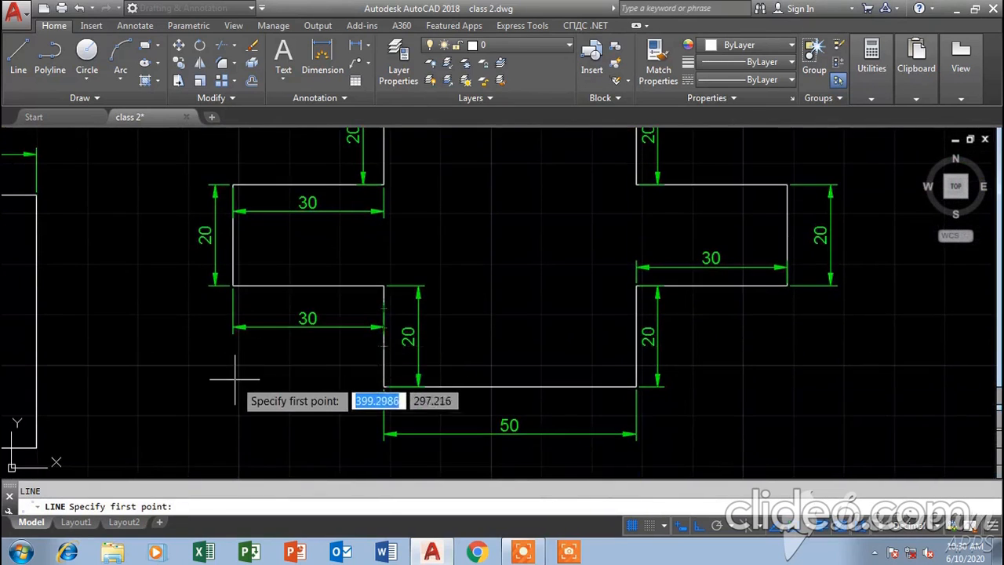
scroll(237, 381, "down", 4)
middle_click_drag(247, 403, 243, 312)
middle_click_drag(219, 434, 218, 337)
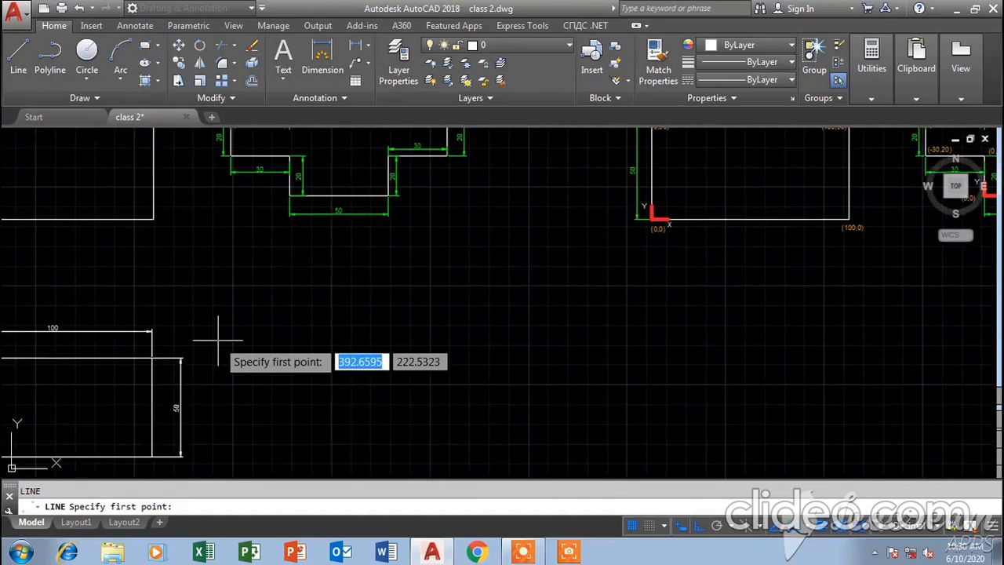
scroll(218, 341, "down", 2)
left_click(220, 363)
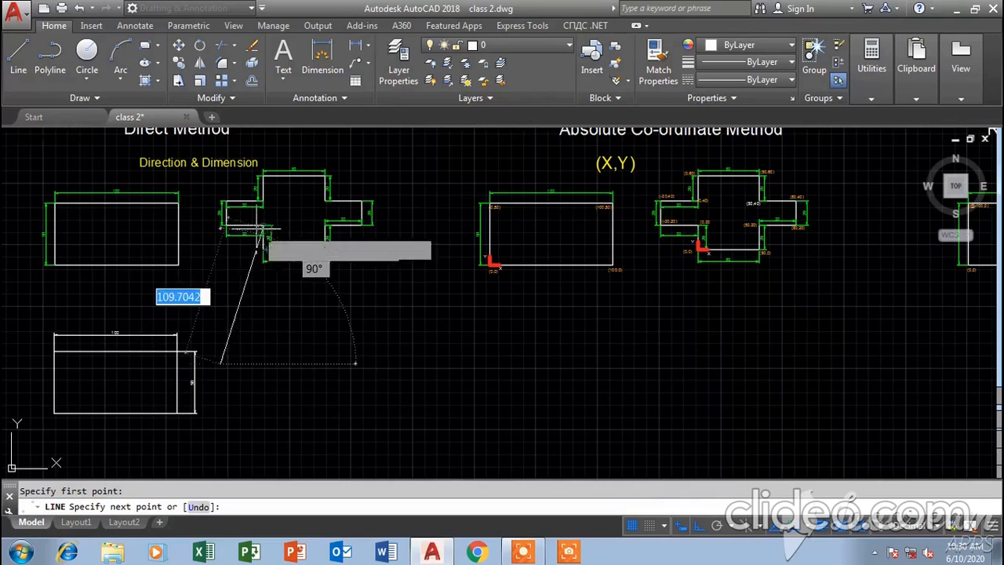
- Draw the lower-left part of the cross outline, going 30 units right and 20 units down
middle_click_drag(260, 278, 345, 290)
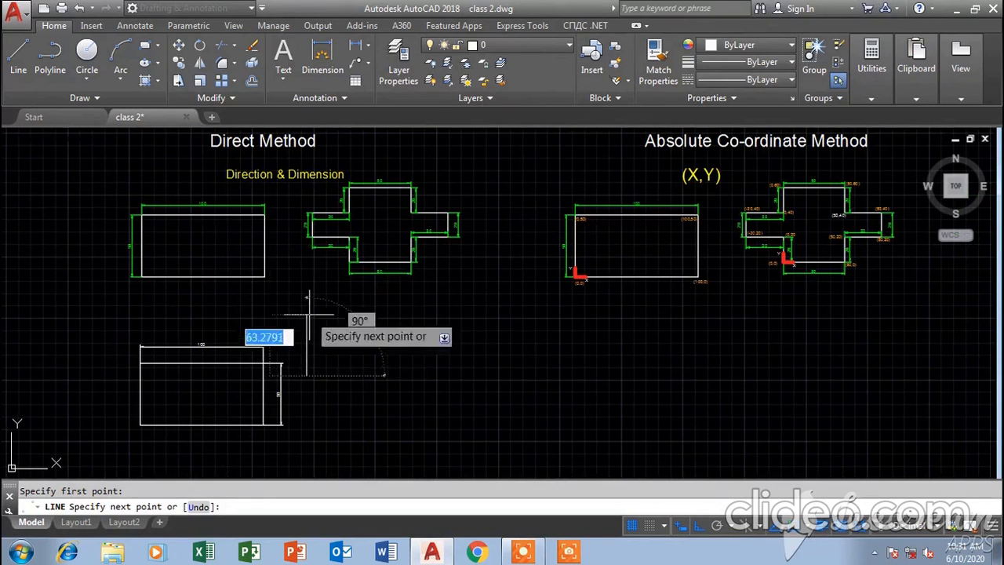
scroll(361, 186, "up", 4)
middle_click_drag(361, 185, 390, 212)
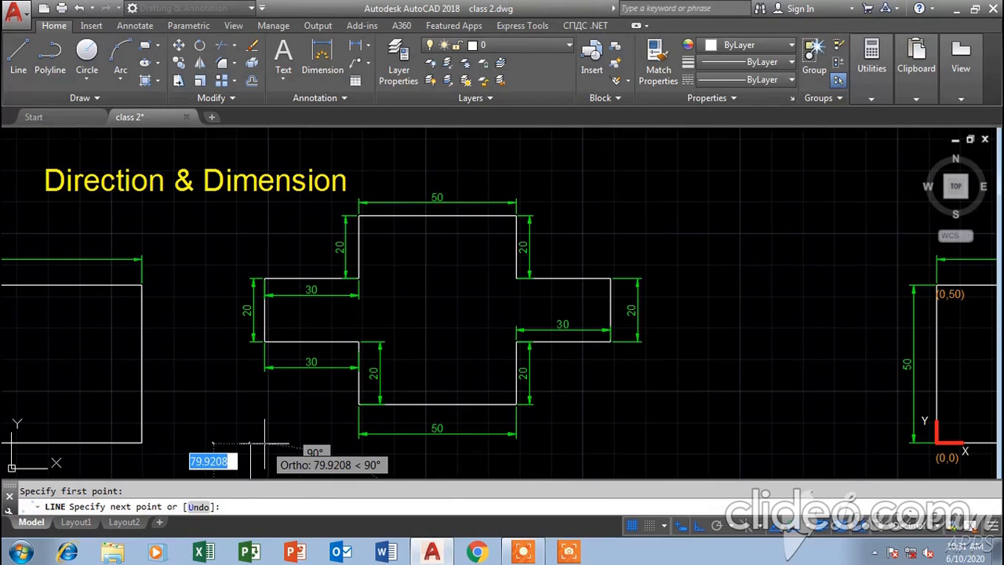
scroll(272, 419, "down", 1)
middle_click_drag(272, 419, 326, 276)
scroll(328, 319, "down", 1)
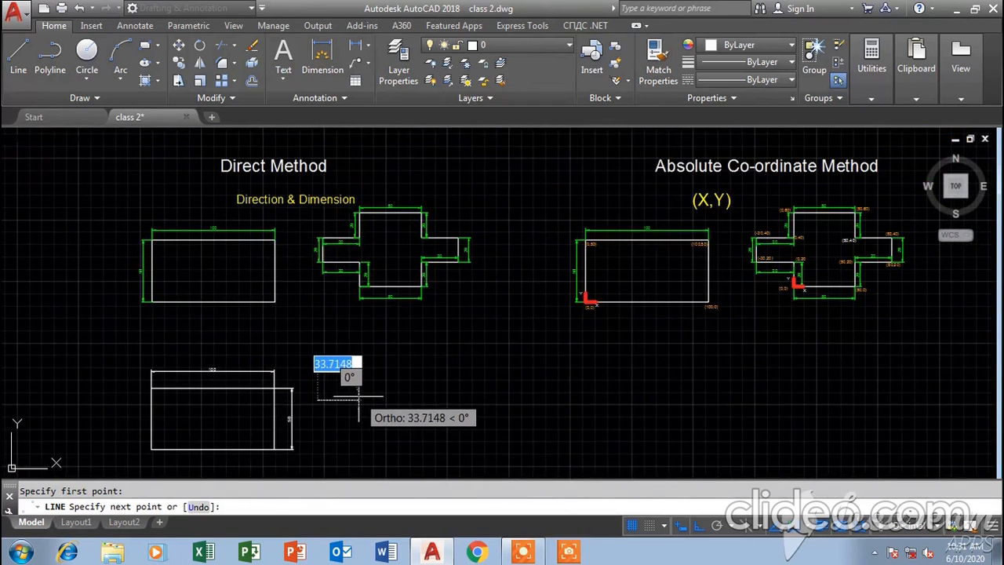
scroll(365, 290, "up", 6)
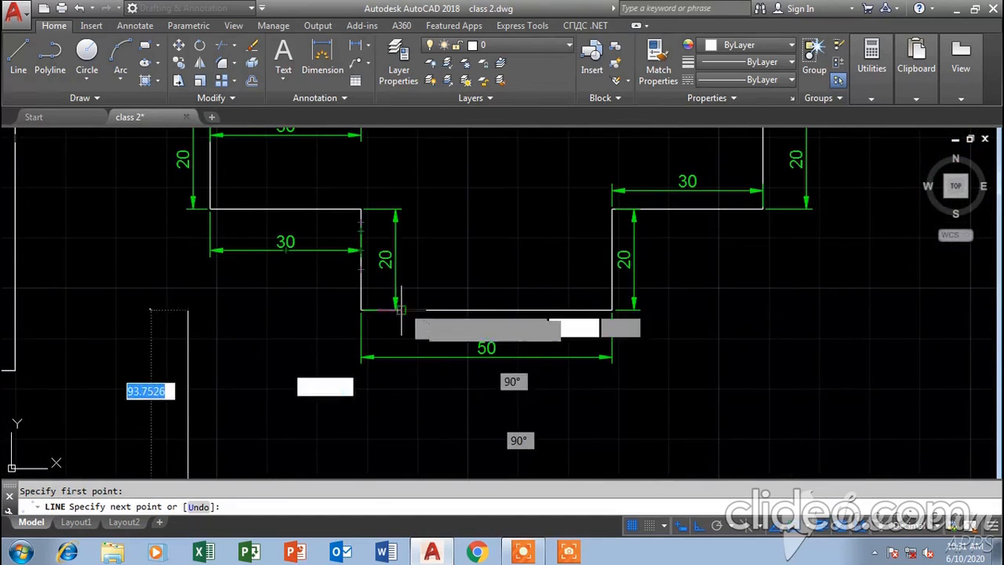
scroll(275, 279, "down", 5)
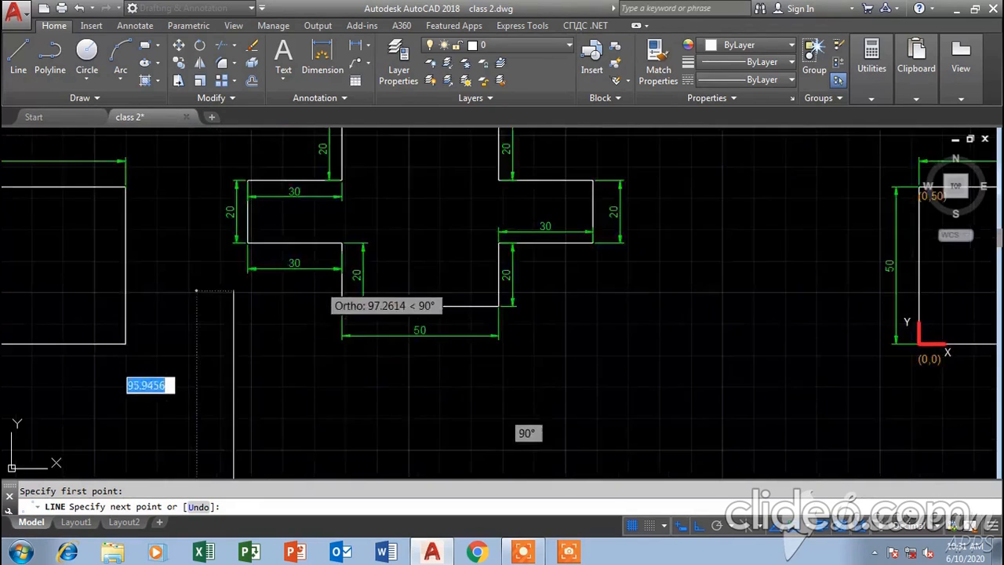
scroll(377, 289, "up", 2)
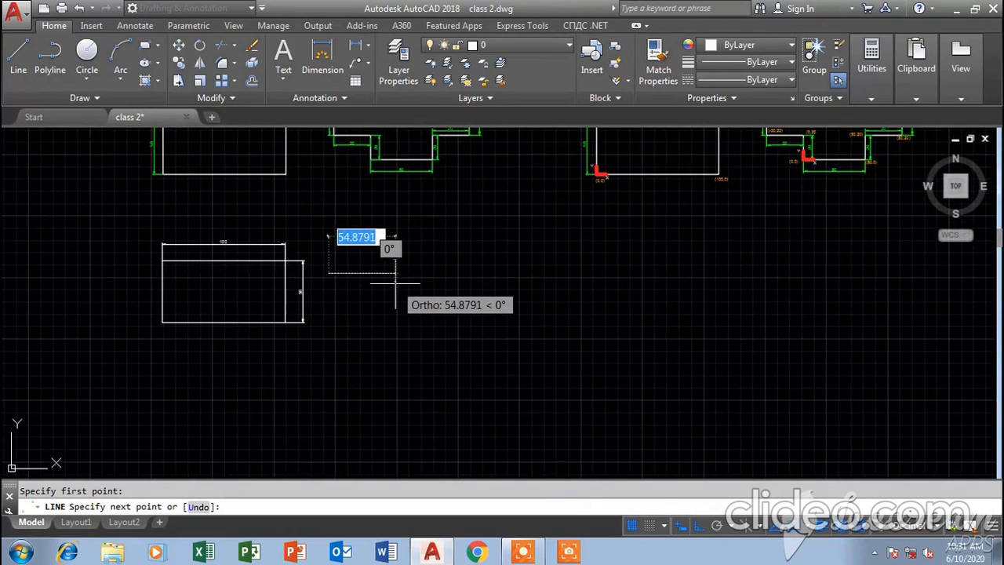
type("30")
key("Return")
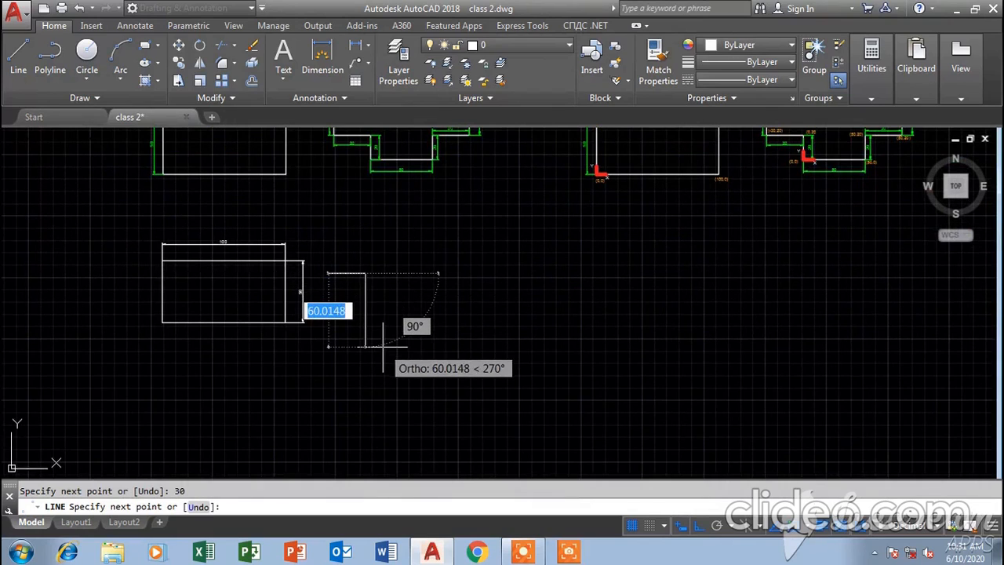
type("20")
key("Return")
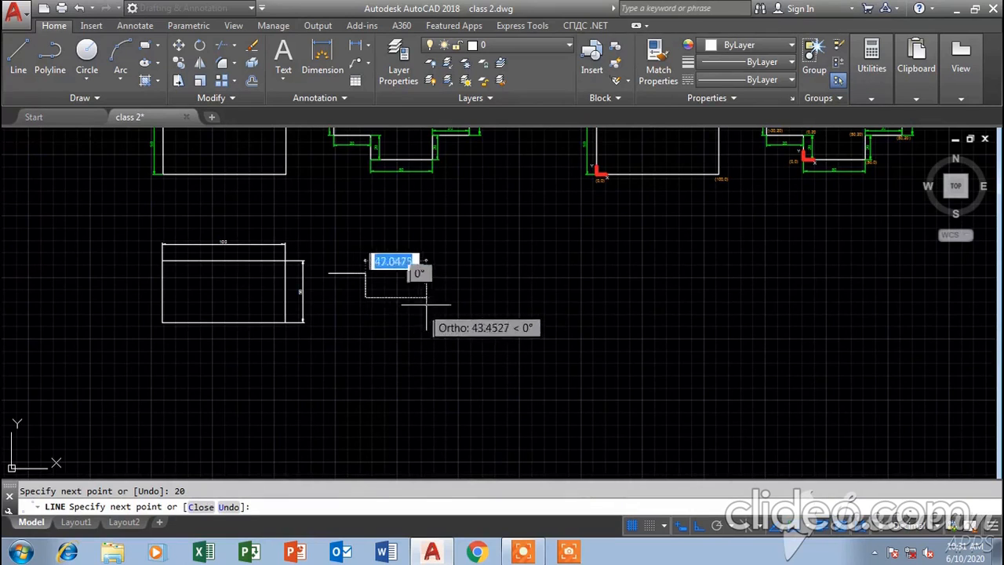
- Continue the cross outline 50 units right, 20 units up and 30 units right
type("50")
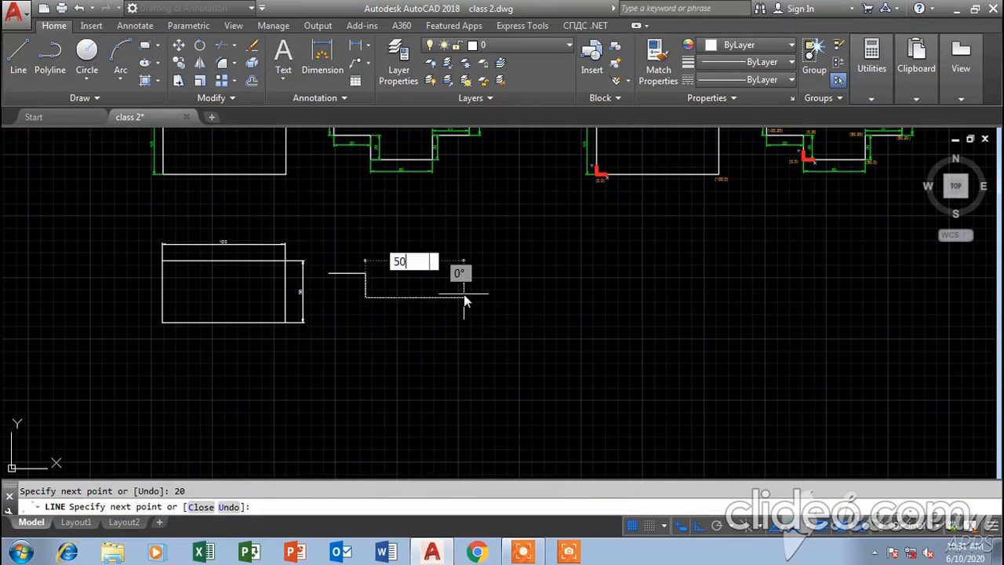
key("Return")
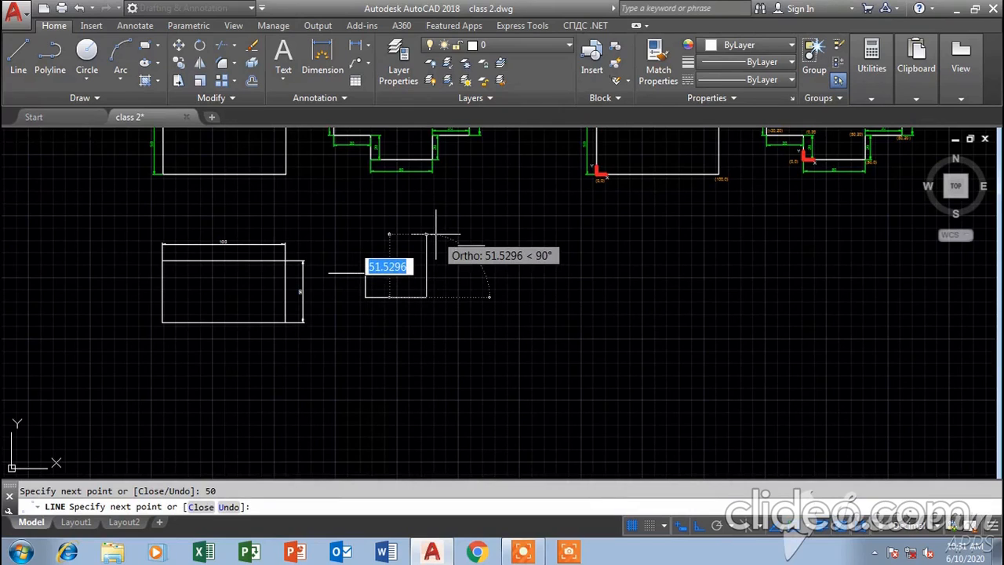
type("20")
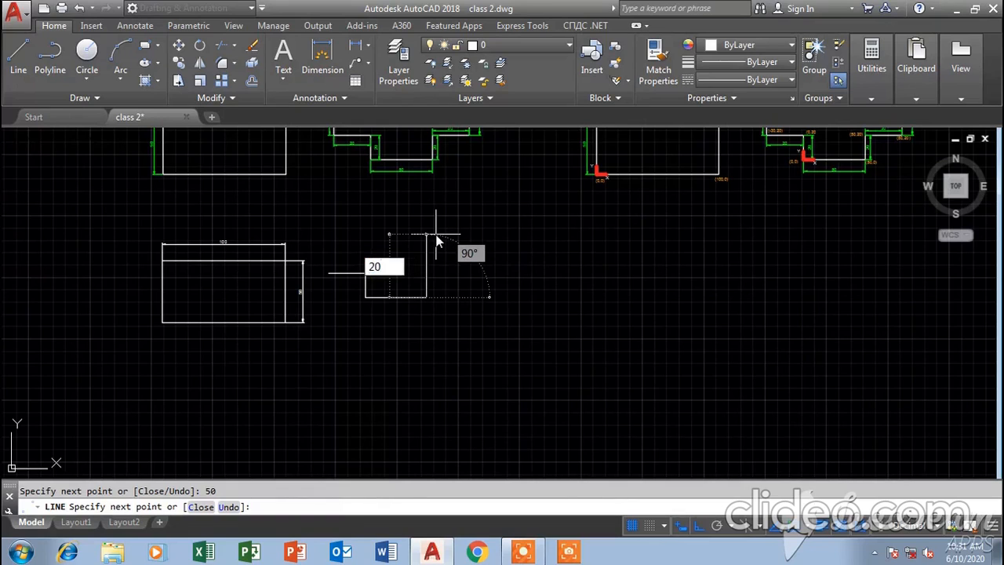
key("Return")
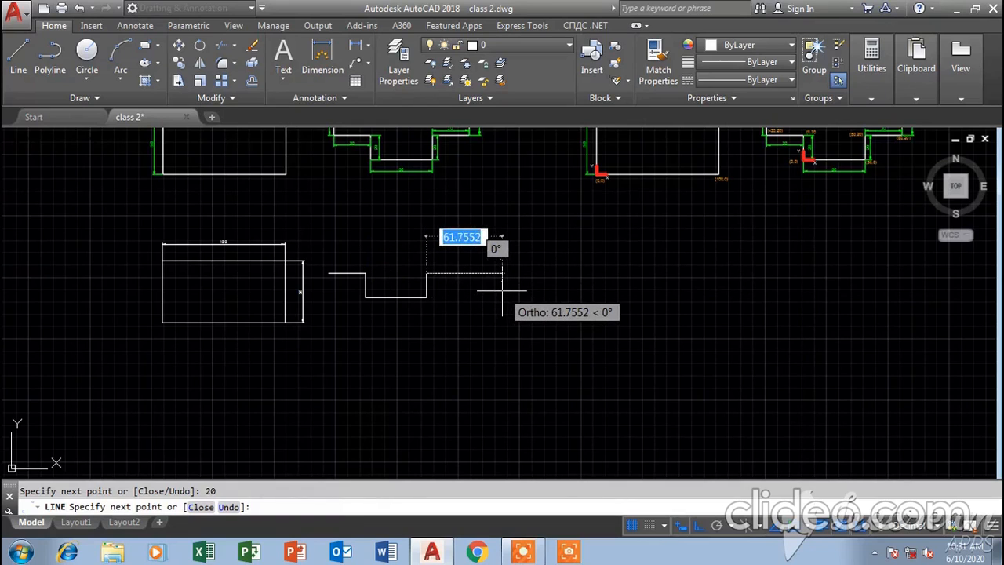
type("30")
key("Return")
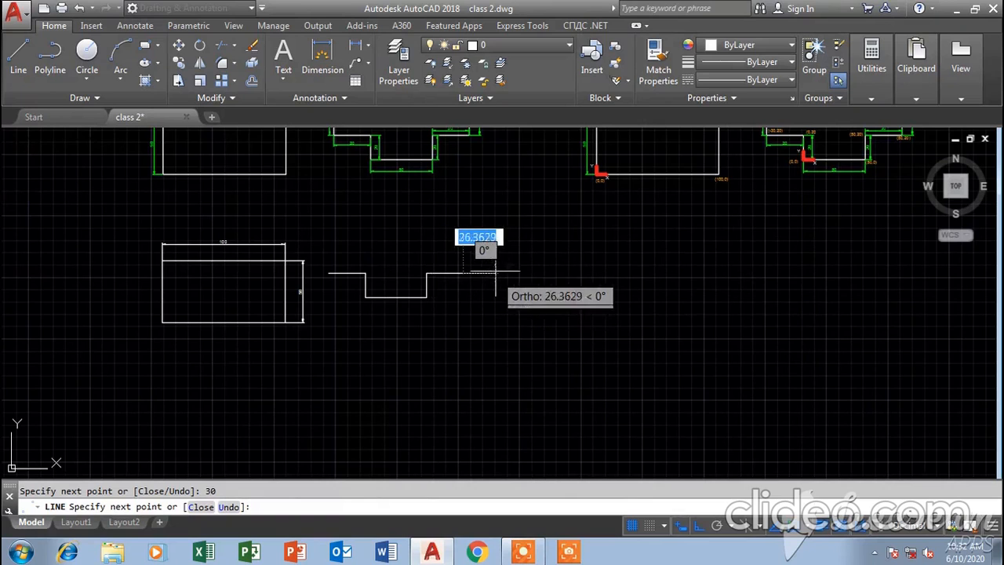
- Add the 20-unit upward segment for the right arm's end and end the line there
middle_click_drag(487, 265, 435, 401)
scroll(431, 267, "up", 4)
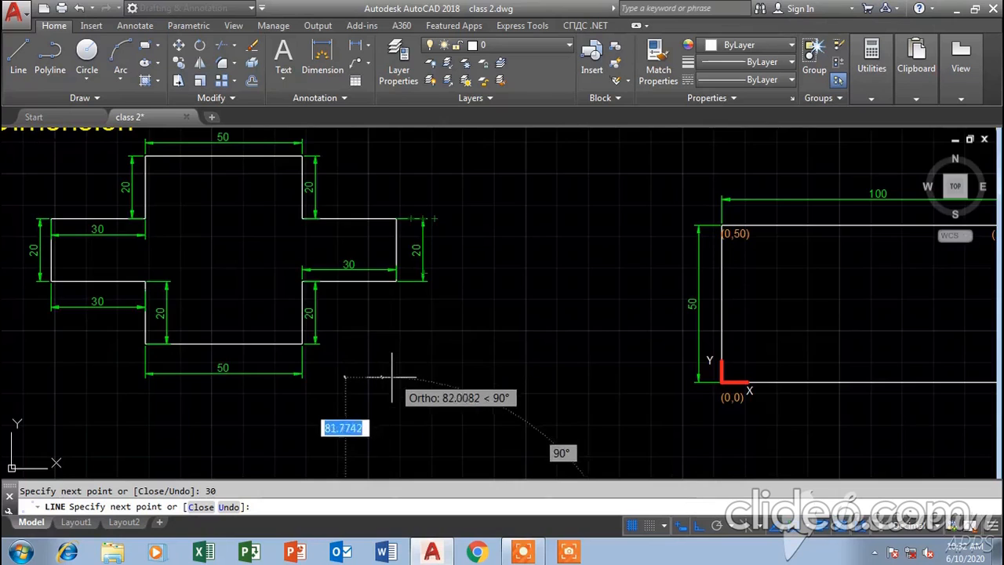
scroll(441, 224, "down", 4)
scroll(403, 269, "up", 1)
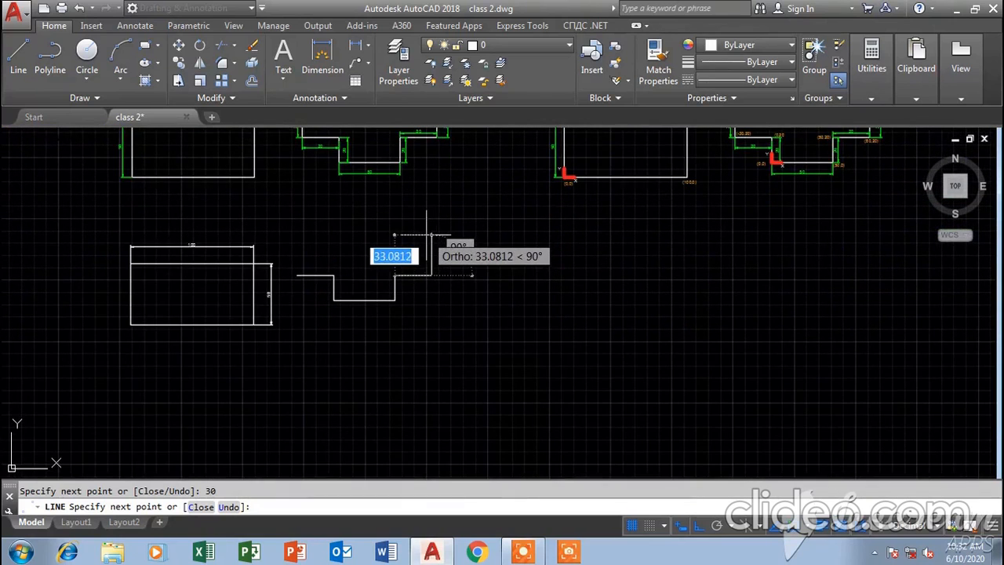
type("20")
key("Return")
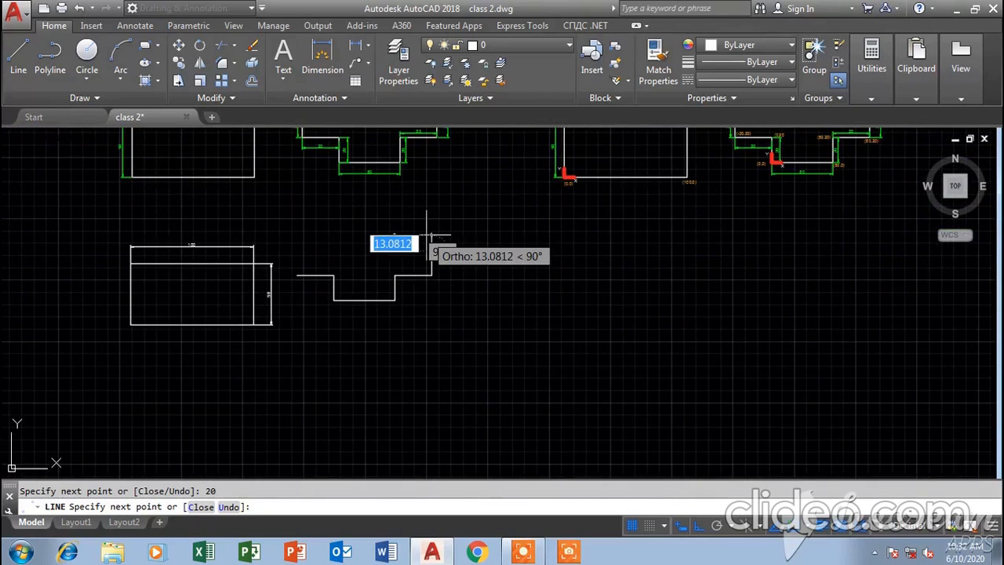
left_click(431, 253)
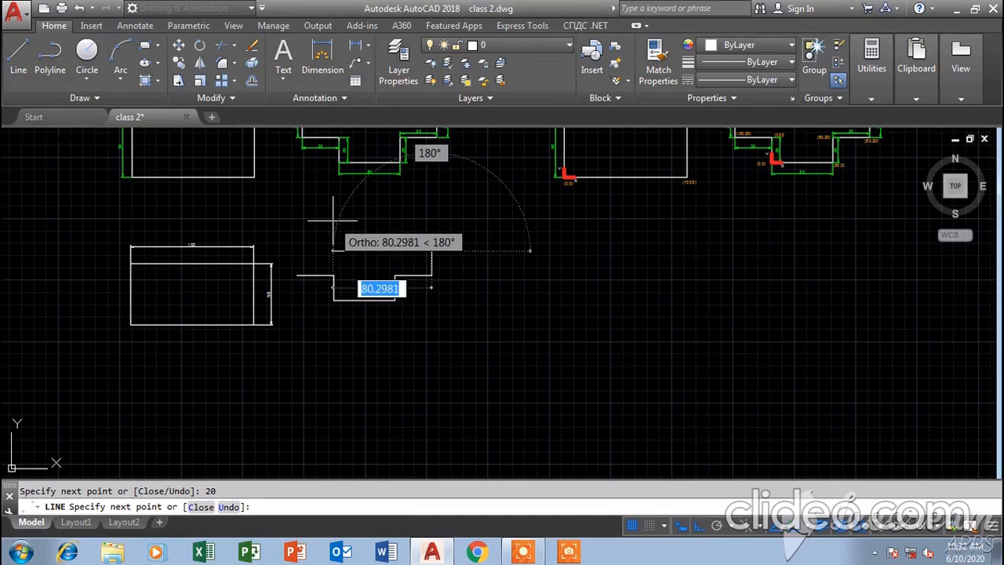
key("Escape")
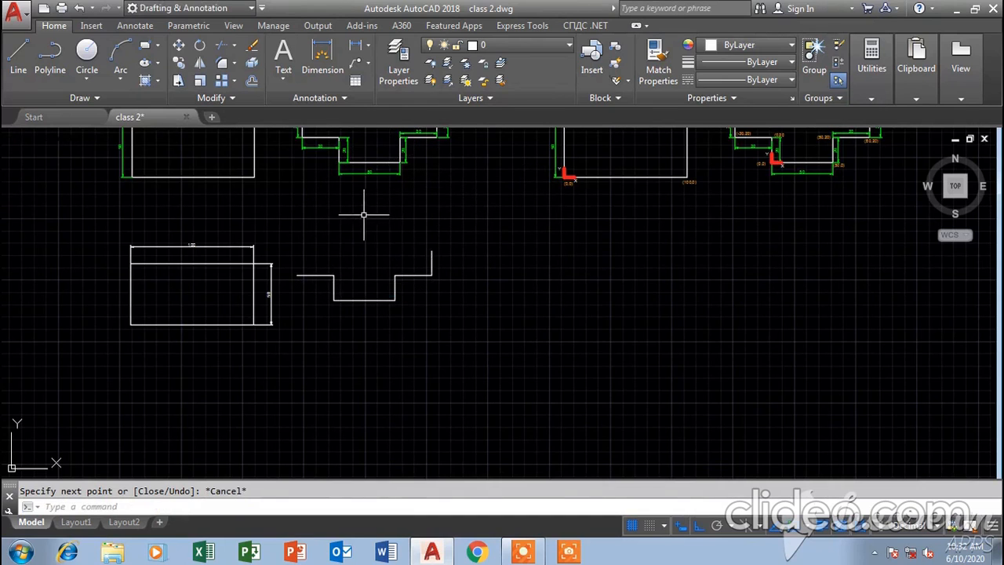
- Examine the Absolute Co-ordinate Method examples, especially the origin and corner coordinates labelled on the rectangle
scroll(354, 215, "down", 3)
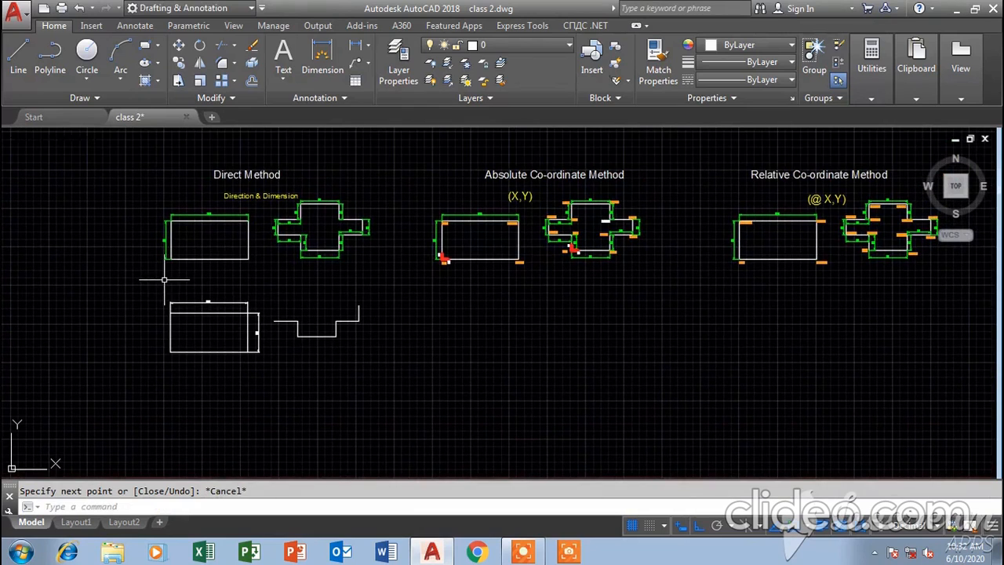
middle_click_drag(352, 285, 256, 286)
scroll(421, 180, "up", 2)
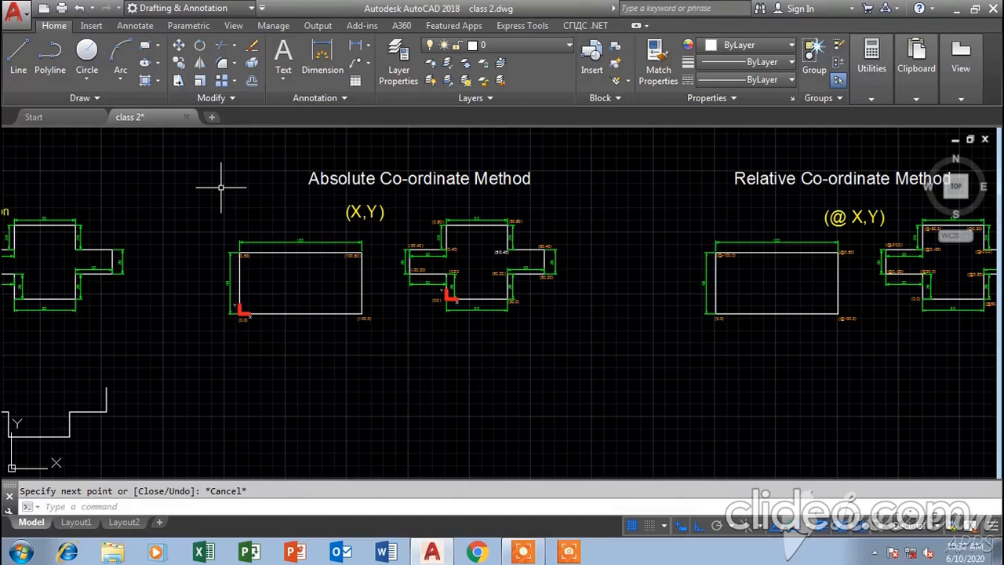
scroll(265, 288, "up", 5)
middle_click_drag(265, 270, 300, 299)
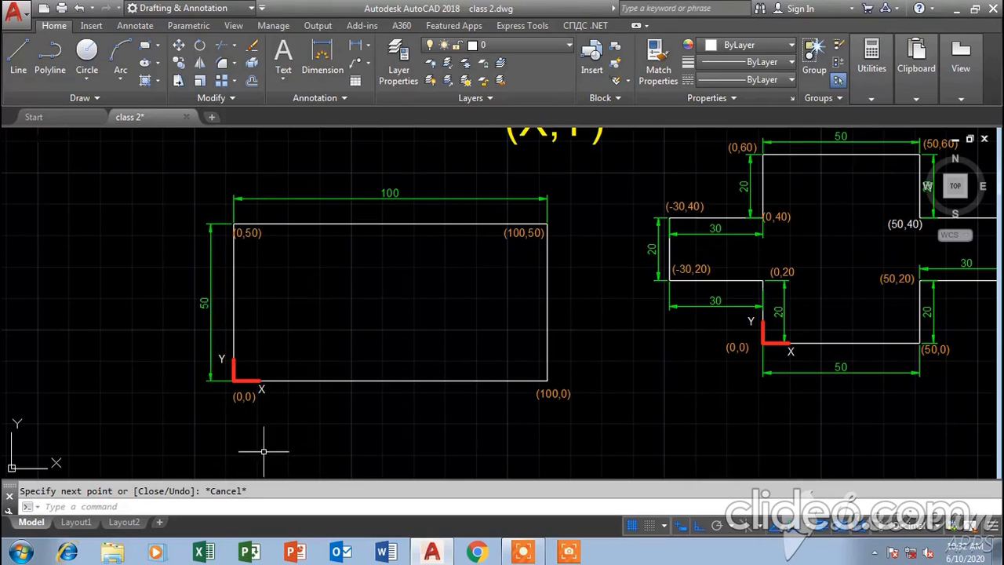
scroll(244, 378, "up", 2)
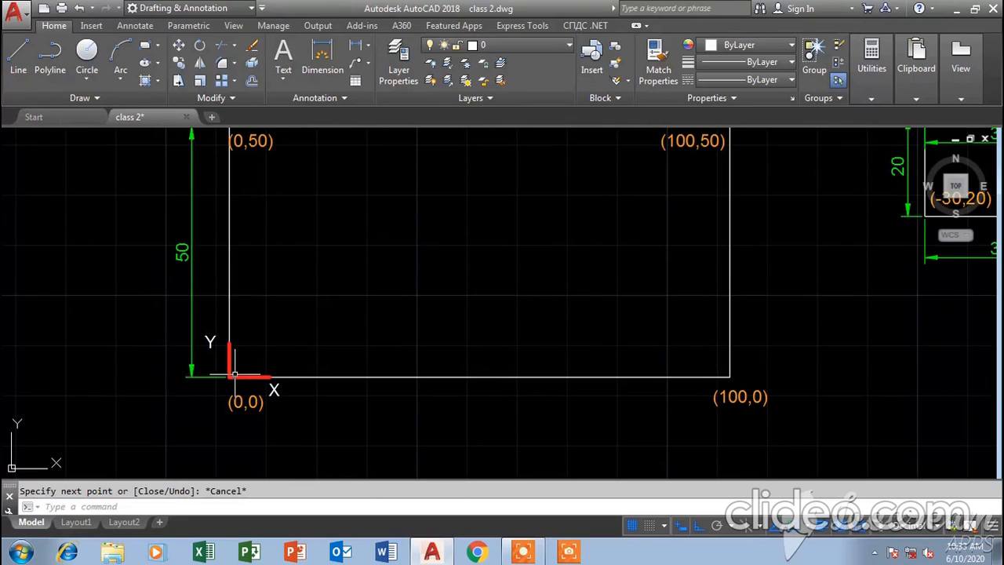
scroll(728, 381, "down", 3)
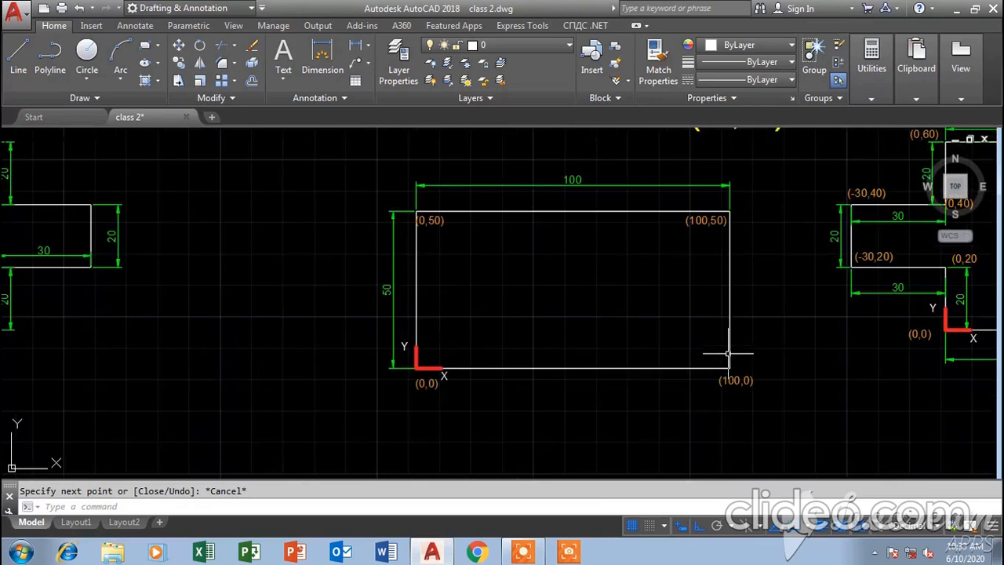
scroll(717, 350, "up", 1)
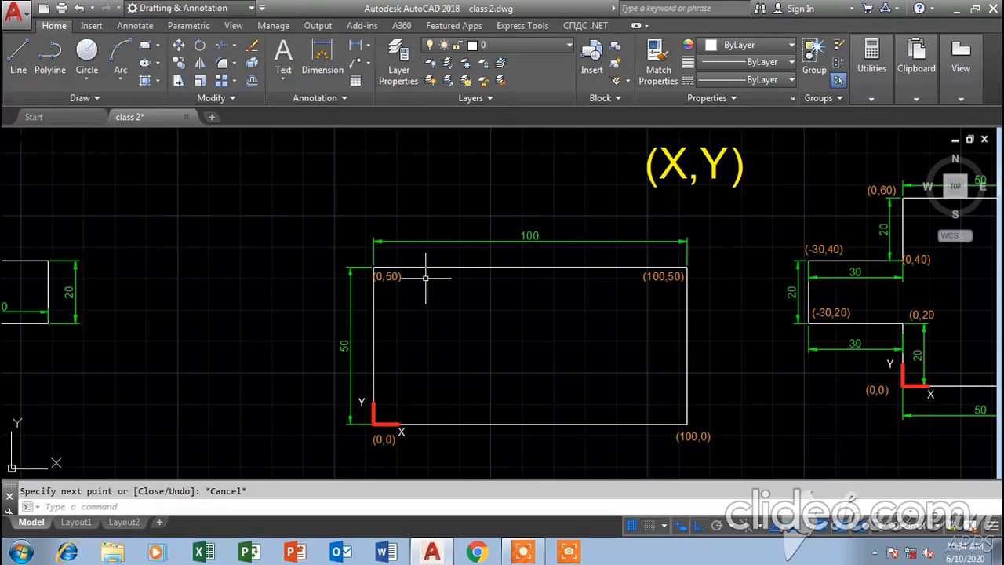
scroll(426, 278, "down", 2)
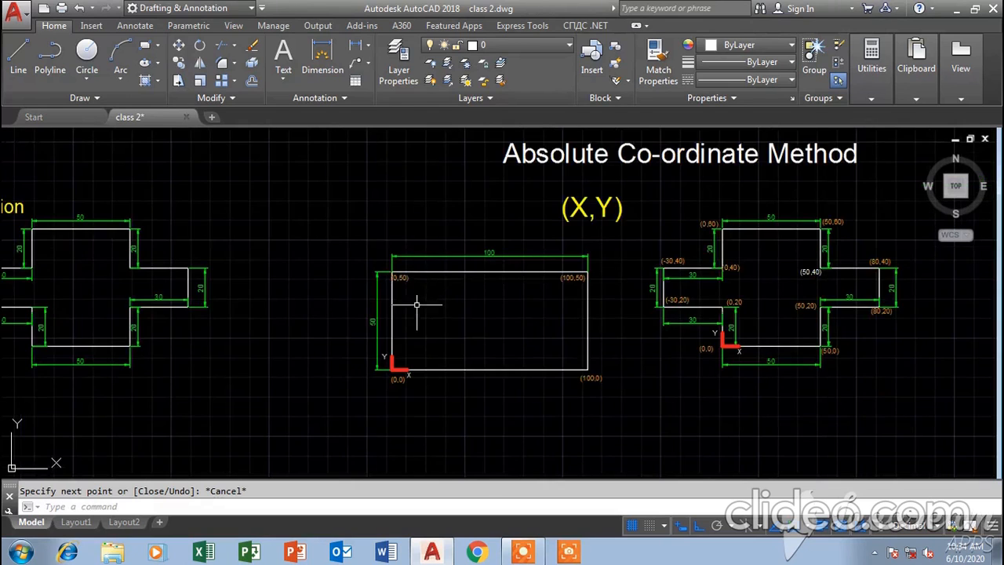
middle_click_drag(422, 320, 392, 161)
scroll(367, 312, "down", 2)
middle_click_drag(395, 330, 244, 396)
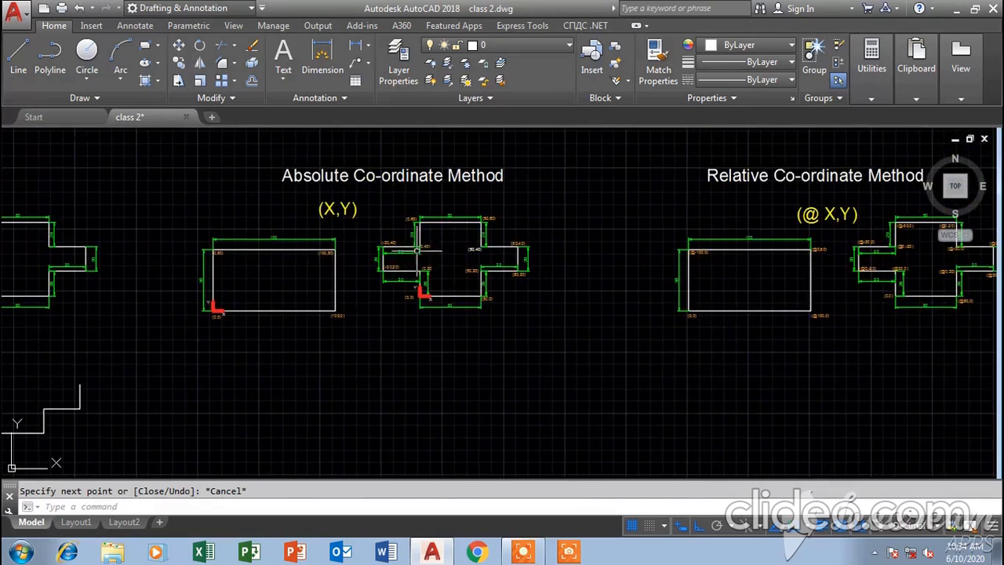
- Change the colour of the (50,40) coordinate label on the Absolute Co-ordinate Method cross to orange 242,103,34
scroll(464, 217, "up", 2)
middle_click_drag(412, 288, 419, 252)
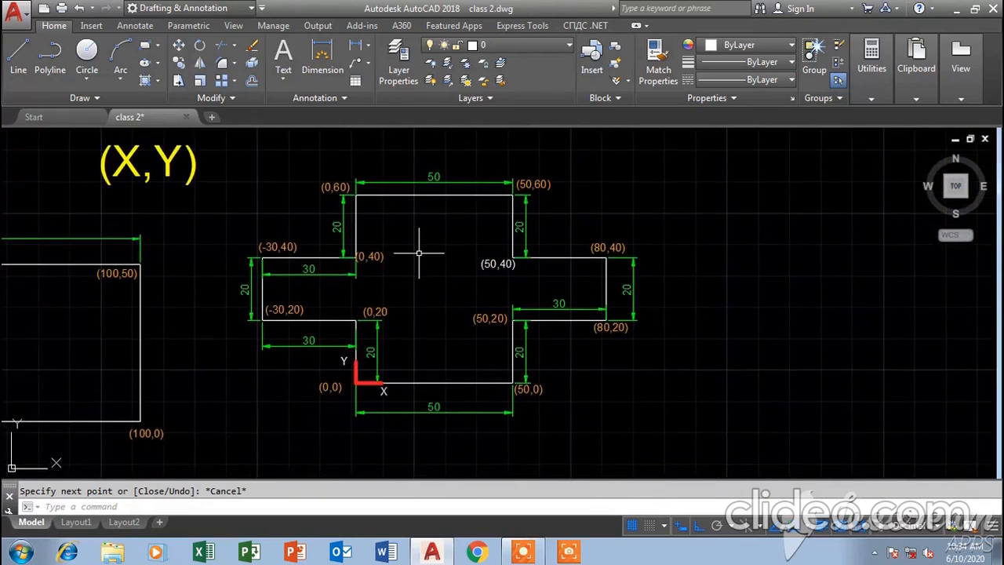
scroll(419, 251, "up", 3)
scroll(389, 270, "down", 3)
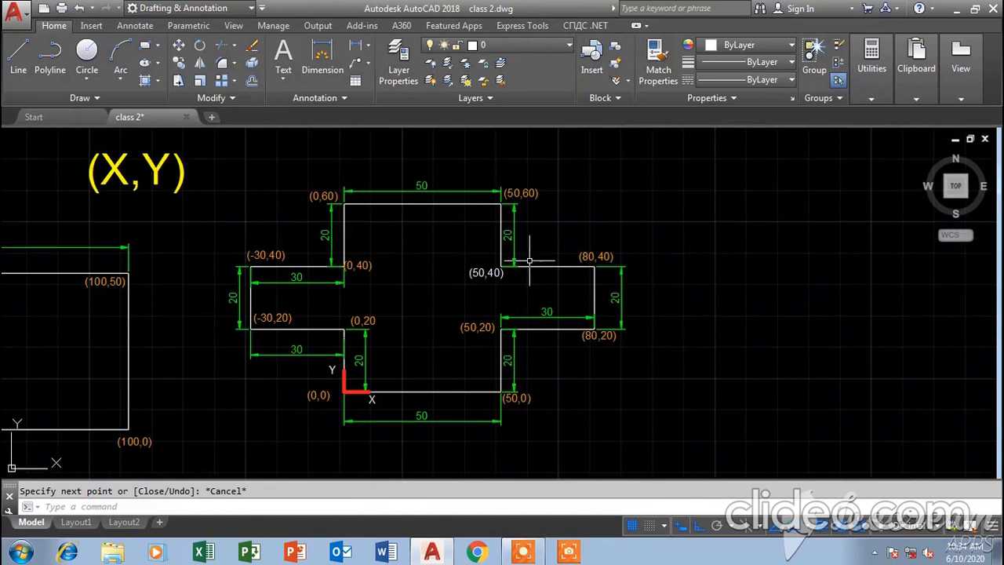
left_click(478, 296)
left_click(448, 240)
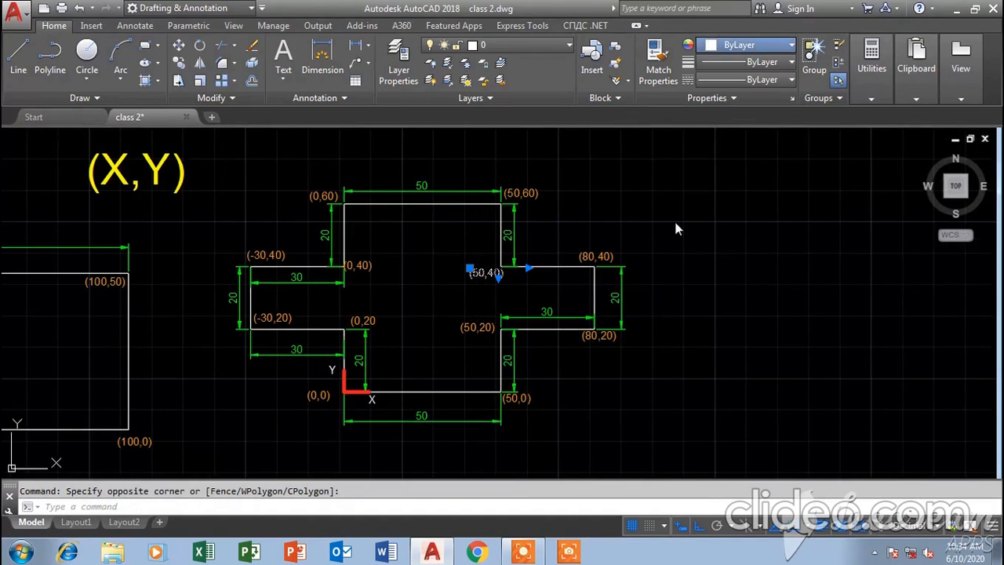
left_click(736, 114)
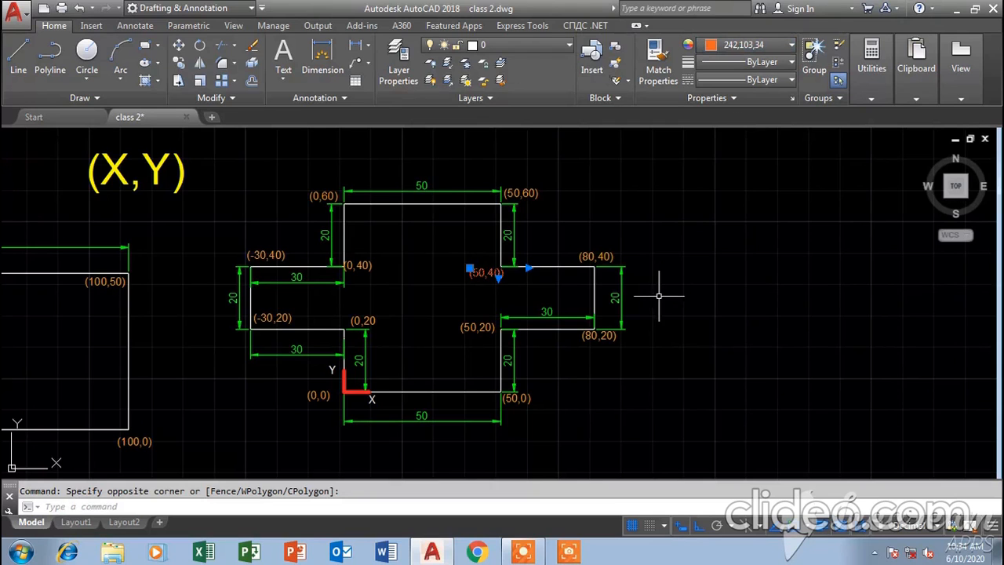
key("Escape")
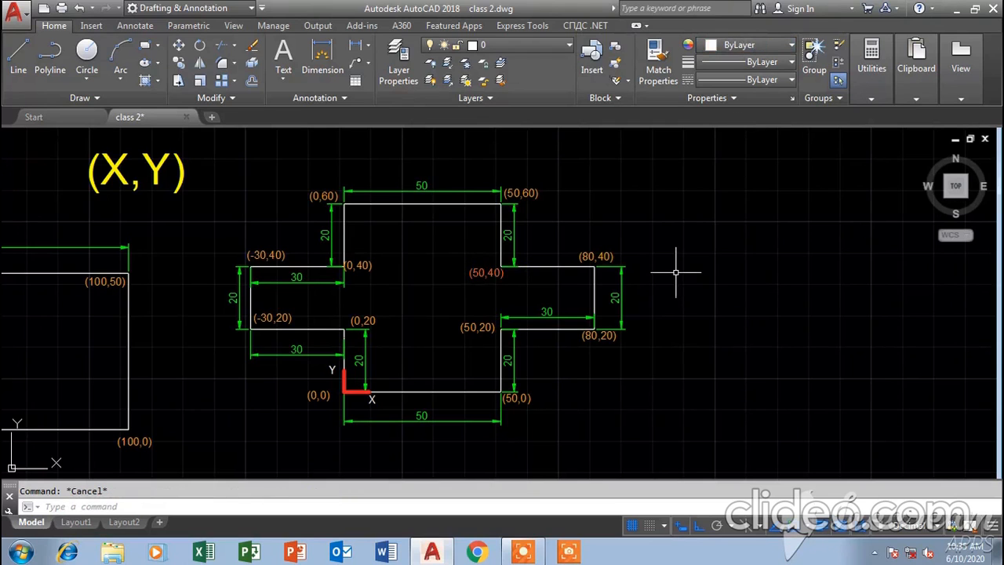
- Start a line at the drawing origin by entering the absolute coordinates 0,0 as its first point
scroll(444, 312, "down", 2)
middle_click_drag(389, 356, 468, 234)
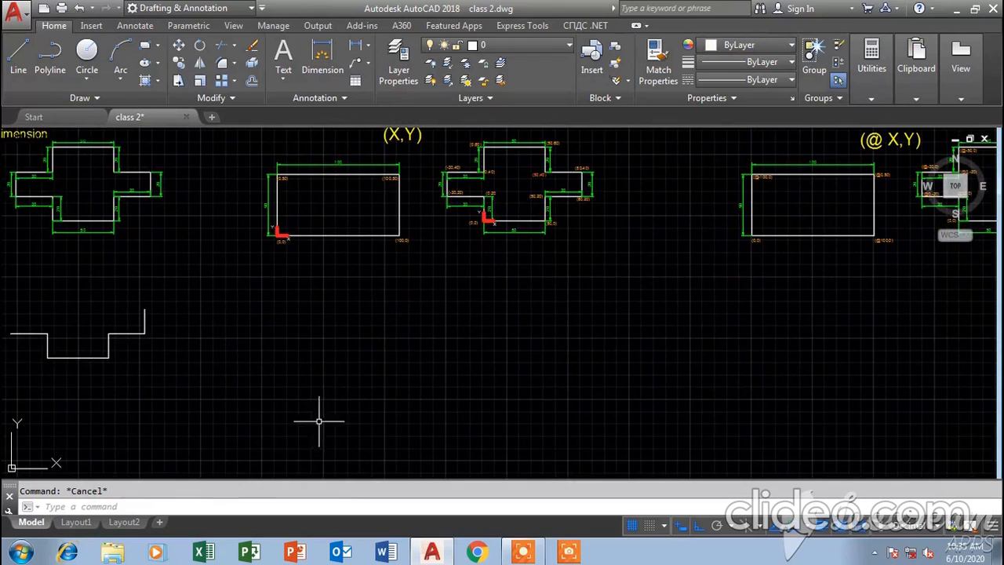
middle_click_drag(366, 373, 378, 319)
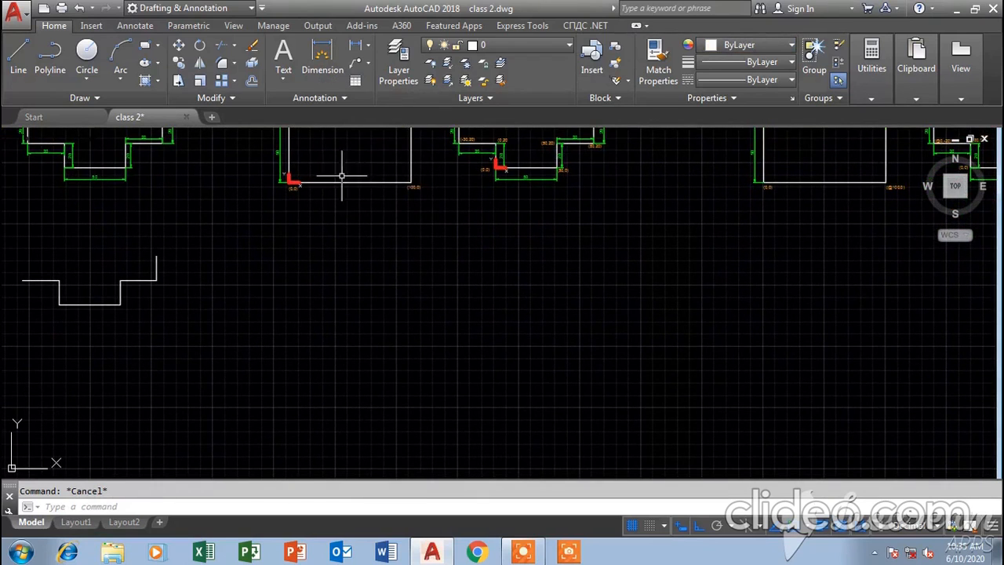
scroll(280, 294, "down", 4)
mouse_move(280, 293)
middle_mouse_down()
mouse_move(417, 285)
mouse_move(424, 270)
middle_mouse_up()
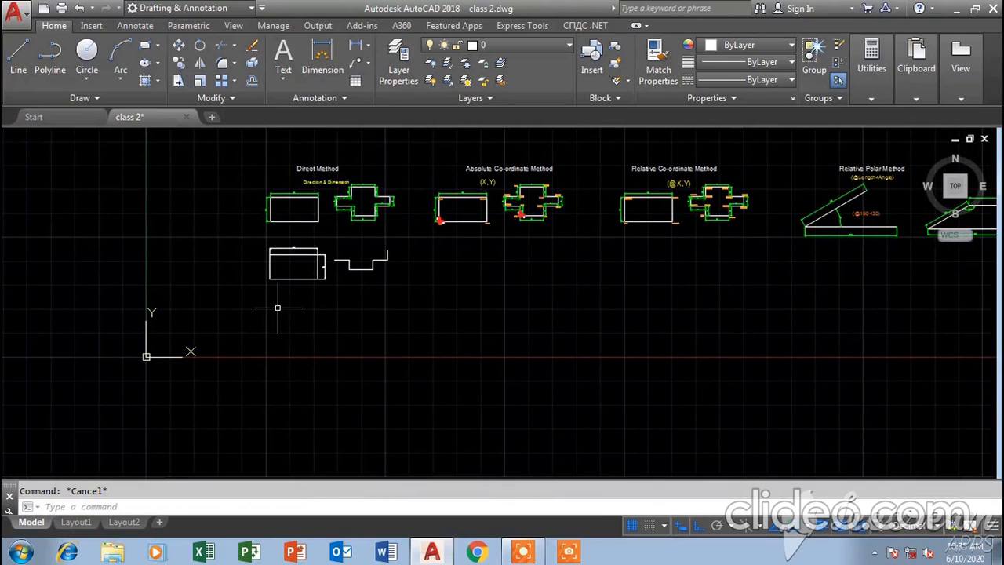
key("l")
key("Return")
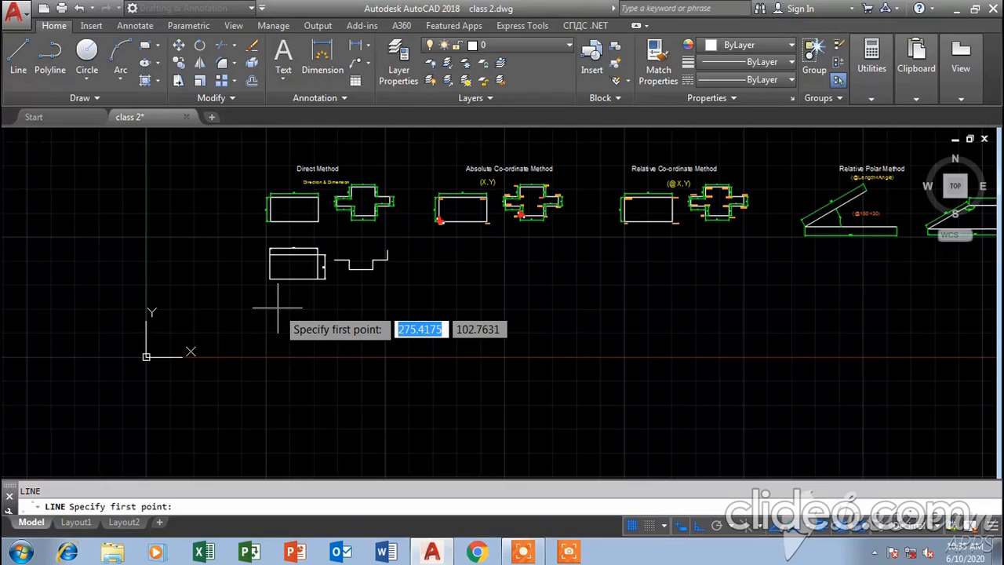
type("0")
key("Tab")
type("0")
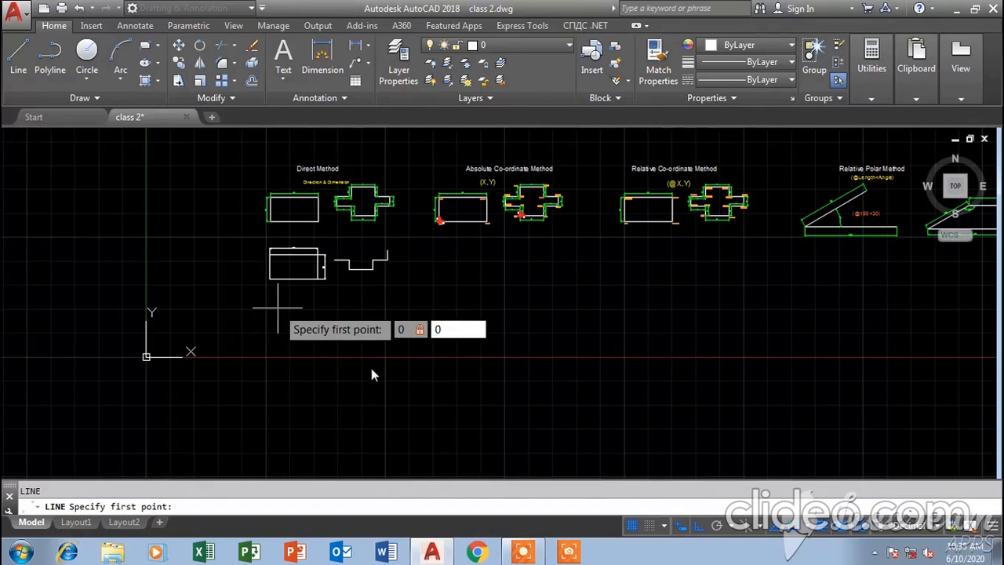
key("Return")
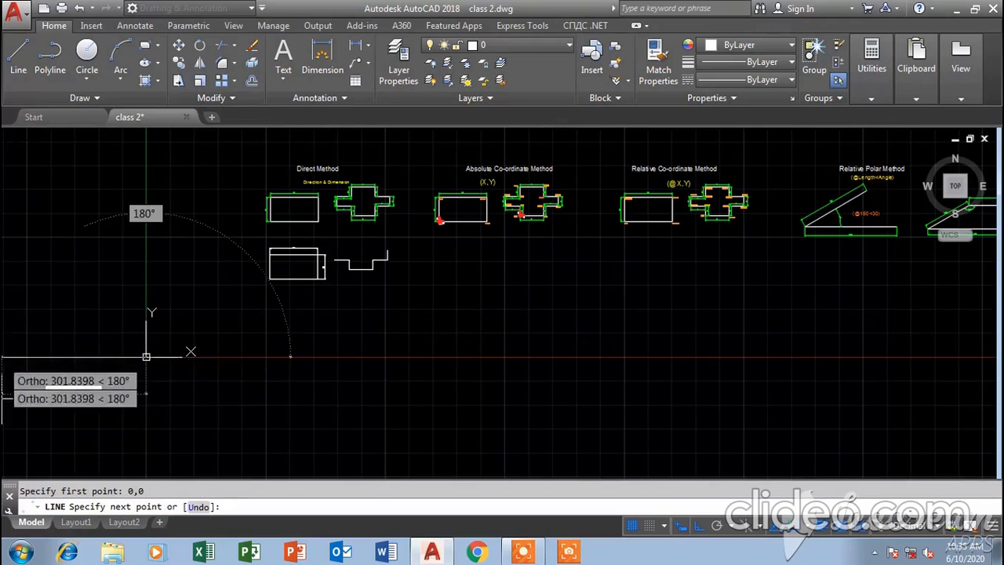
- Draw the rectangle's bottom edge from the origin to 100,0, matching the Absolute Co-ordinate Method example, and end the line
scroll(463, 200, "up", 8)
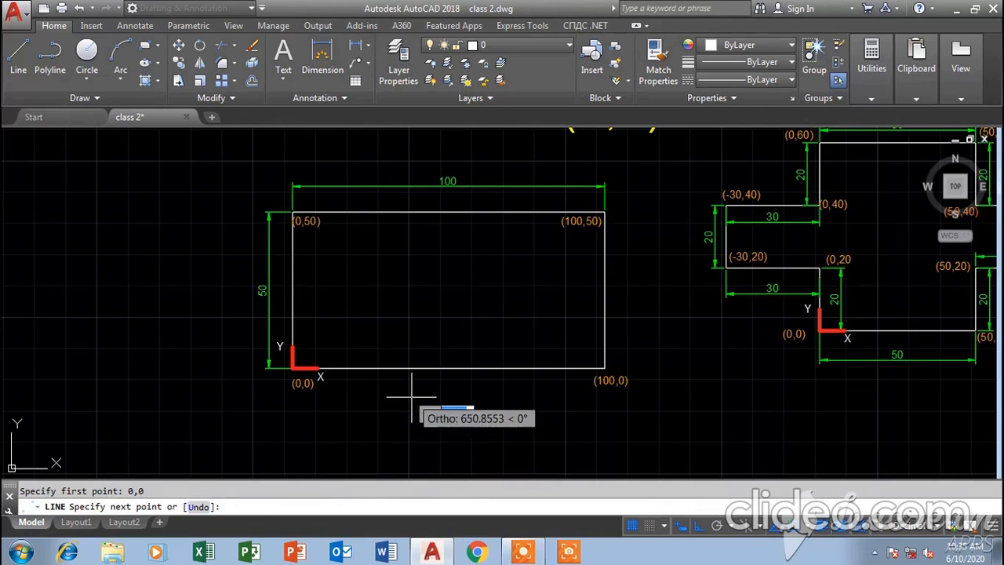
scroll(403, 403, "down", 6)
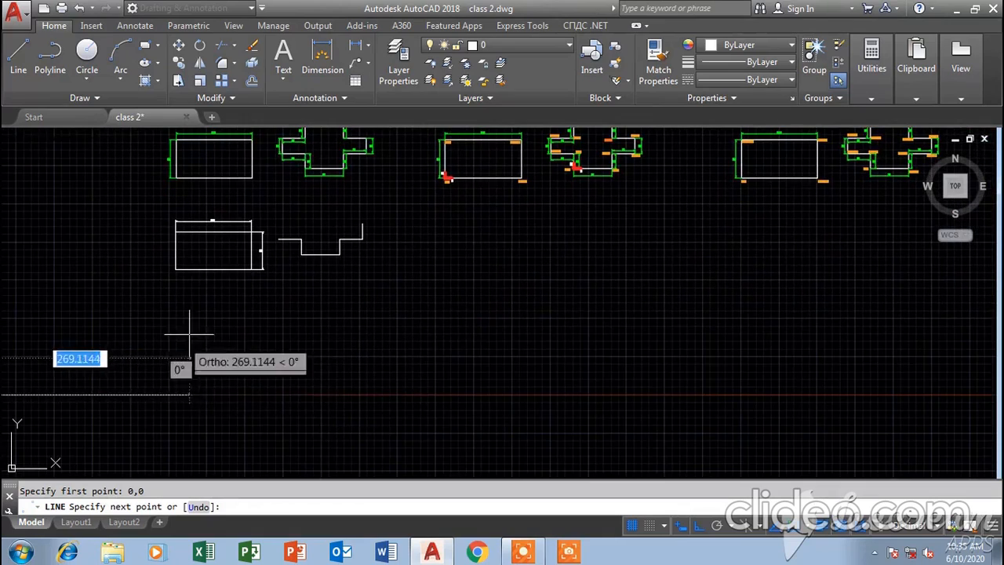
middle_click_drag(253, 333, 645, 314)
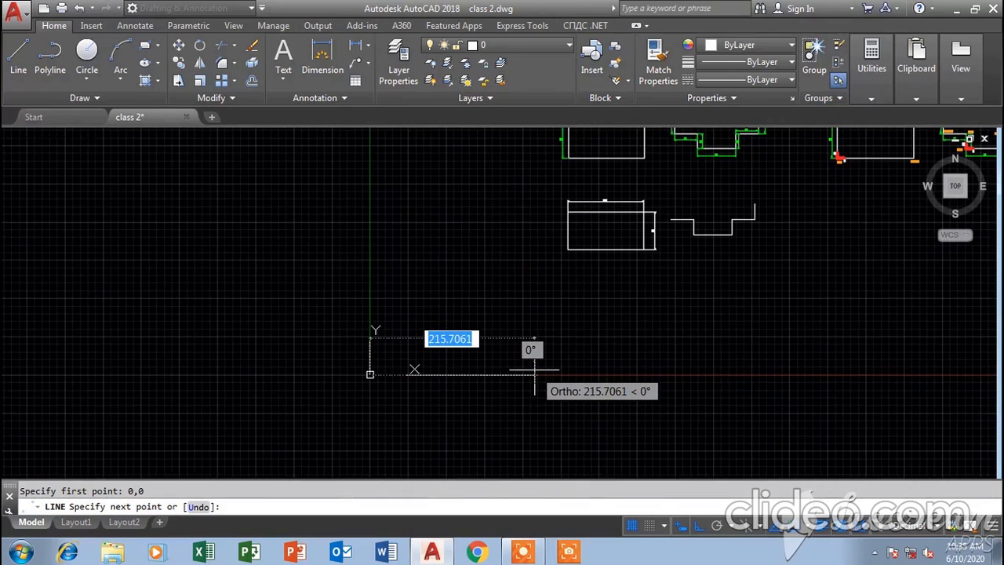
type("100")
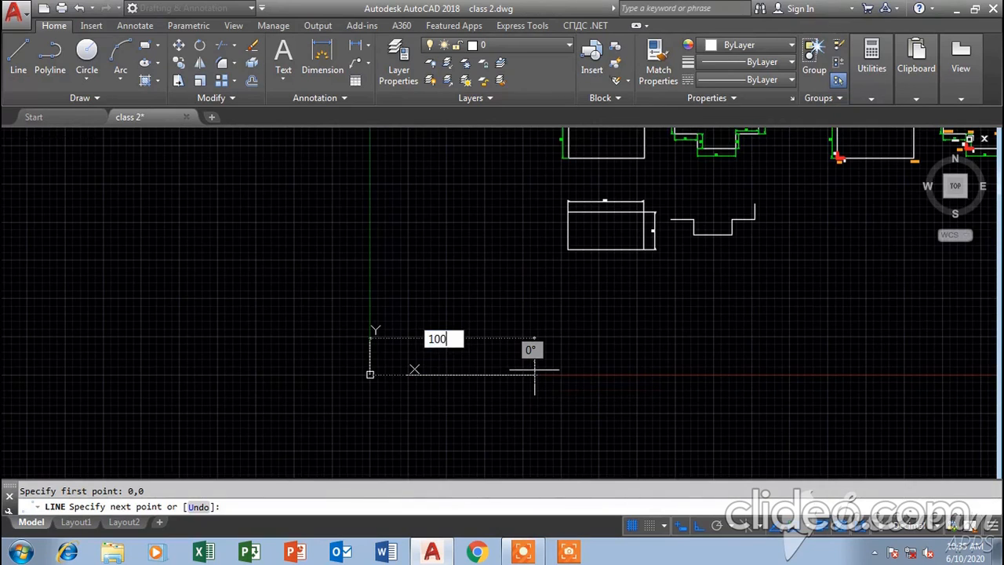
key("Tab")
type("0")
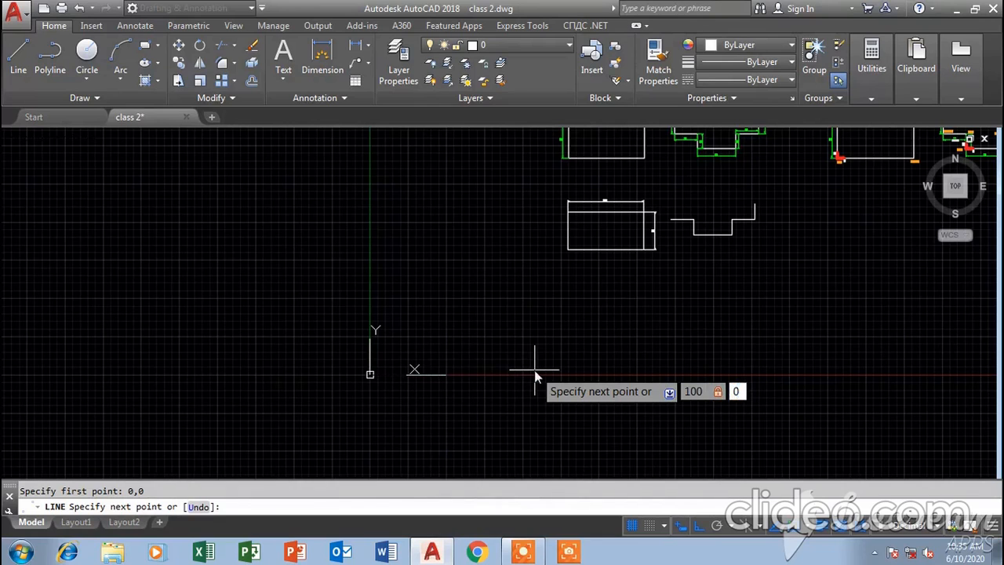
key("Return")
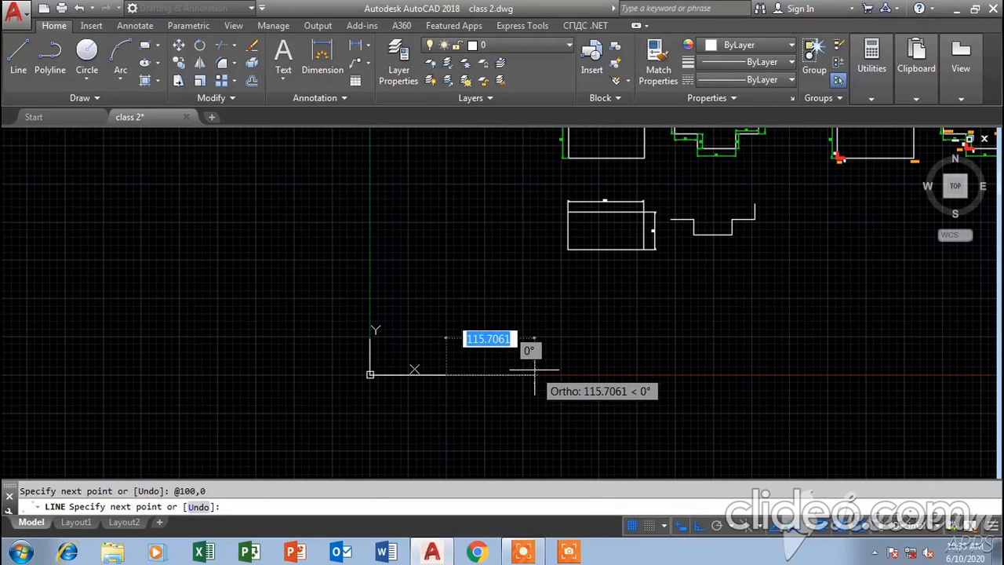
scroll(451, 430, "up", 4)
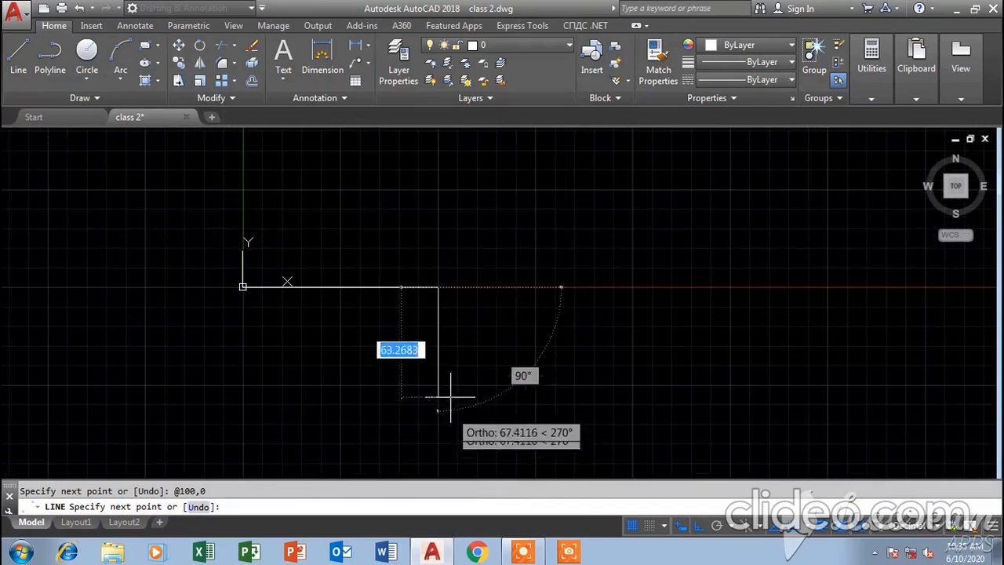
middle_click_drag(437, 139, 447, 238)
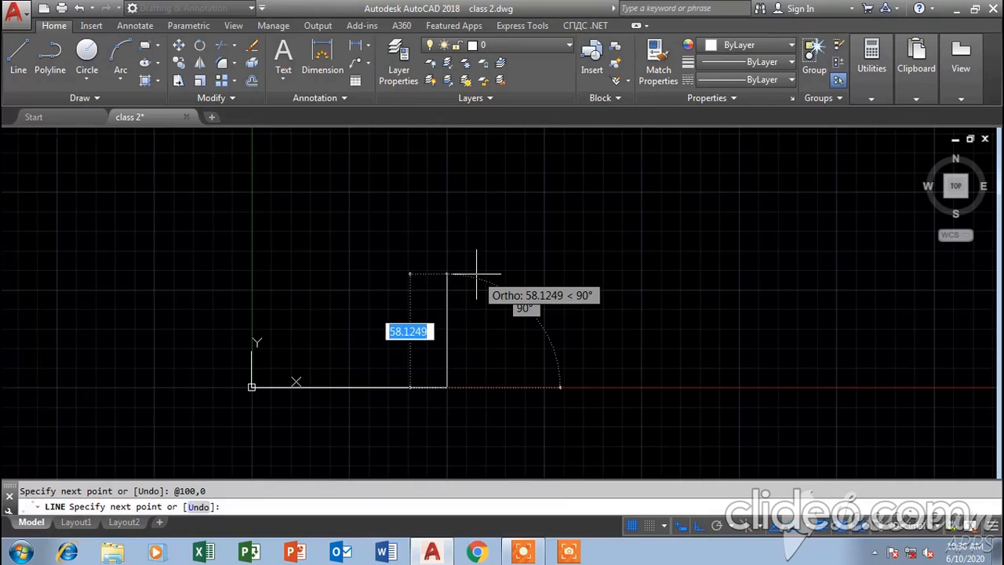
key("Escape")
scroll(474, 287, "down", 2)
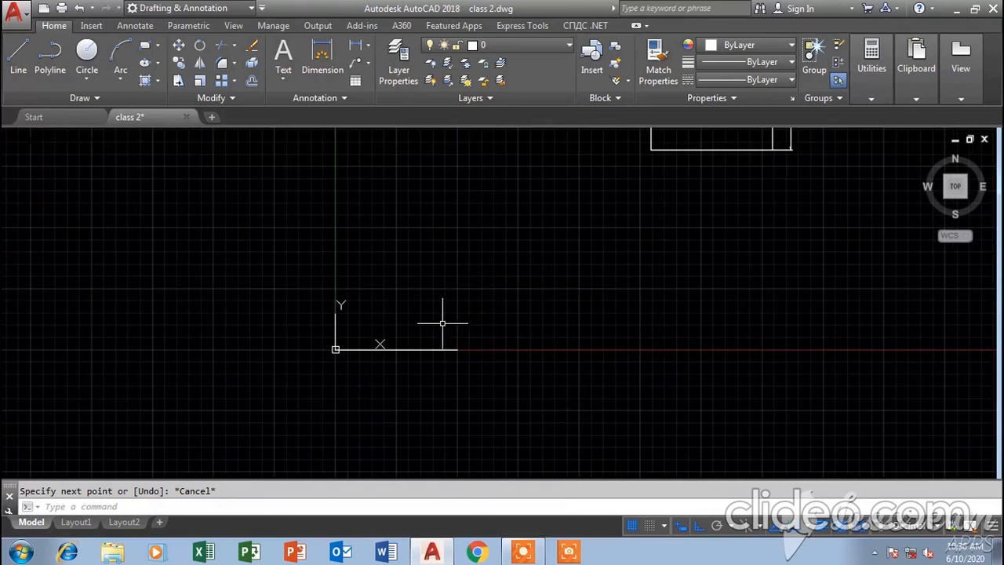
- Examine the Relative Co-ordinate Method rectangle, especially the @X,Y coordinates labelled at each corner
scroll(533, 316, "down", 2)
middle_click_drag(532, 316, 144, 412)
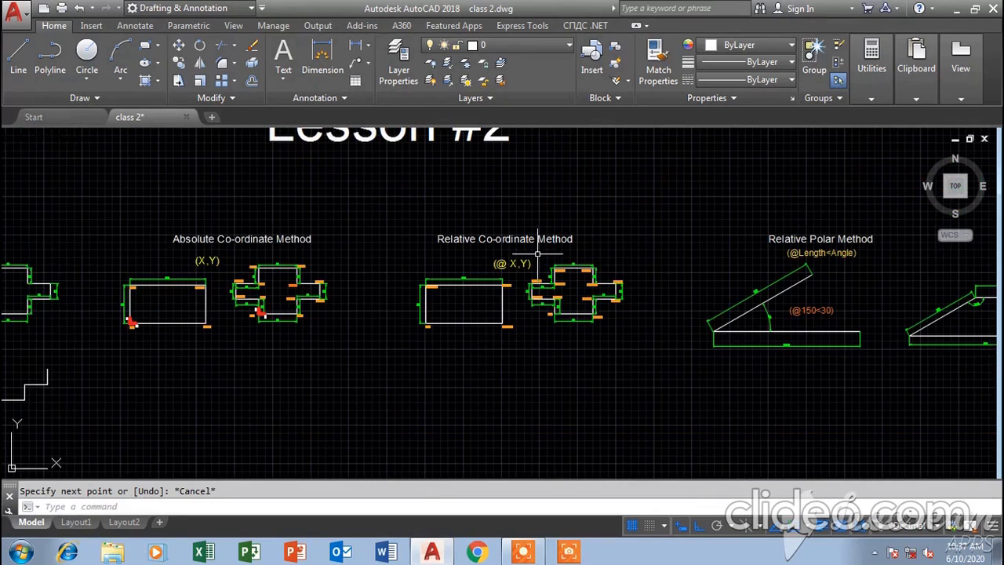
scroll(534, 255, "up", 4)
middle_click_drag(428, 302, 371, 257)
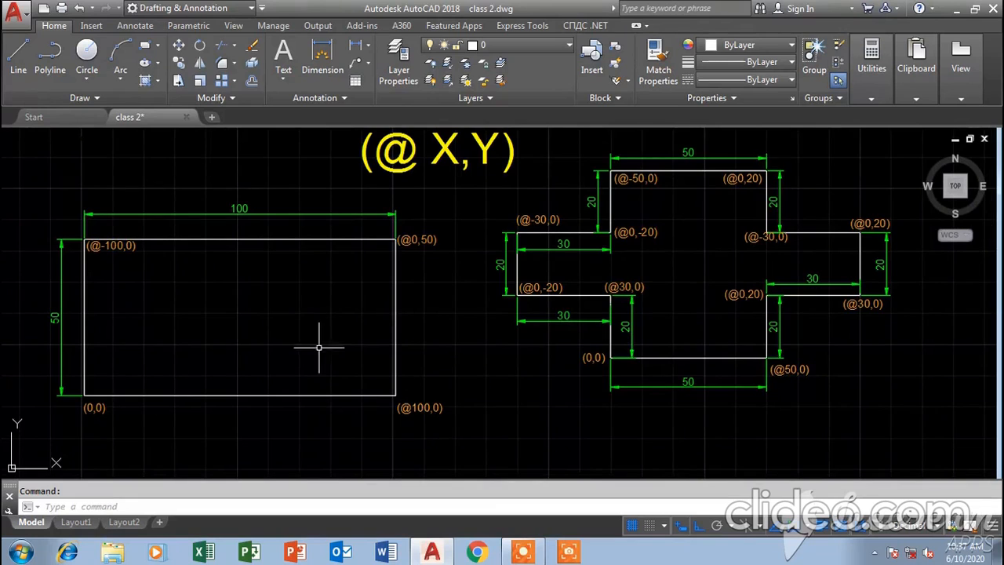
mouse_move(321, 347)
middle_mouse_down()
mouse_move(395, 314)
mouse_move(399, 355)
mouse_move(379, 351)
middle_mouse_up()
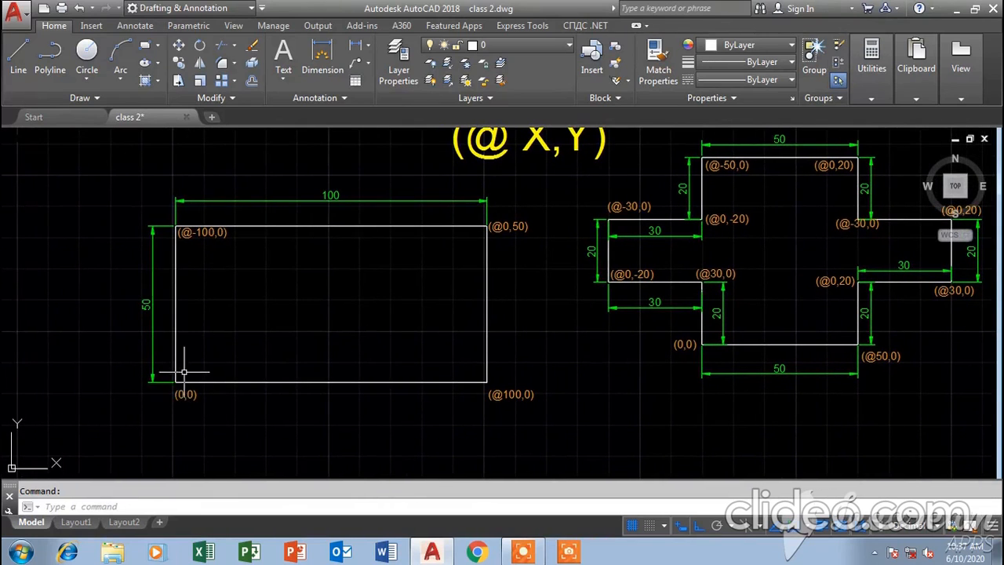
scroll(177, 381, "up", 2)
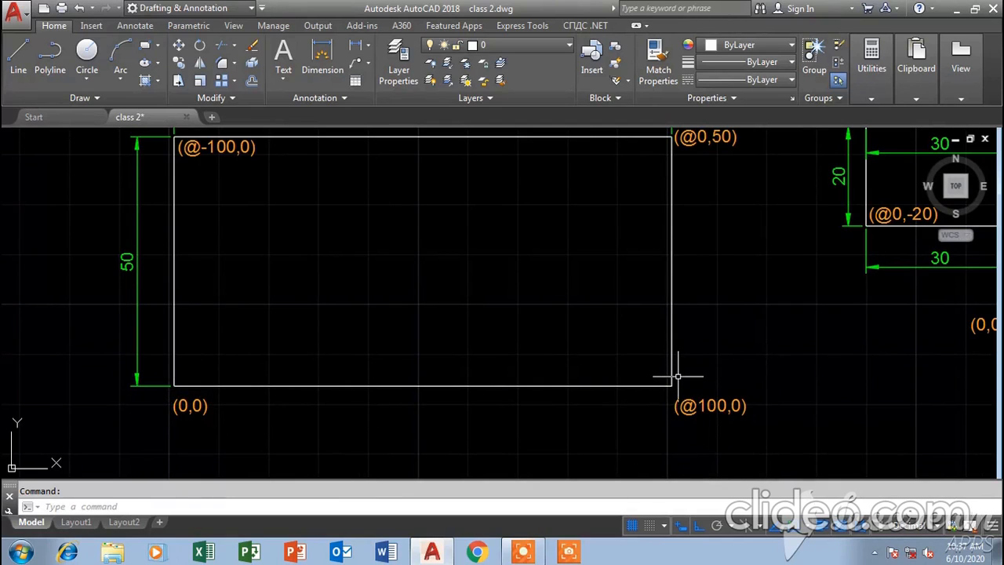
middle_click_drag(669, 330, 611, 398)
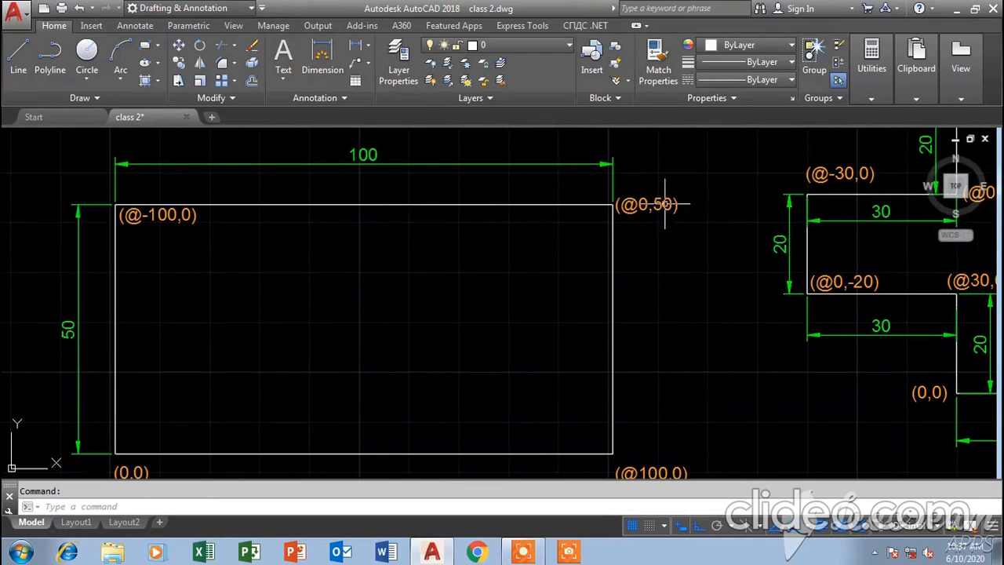
middle_click_drag(460, 321, 457, 298)
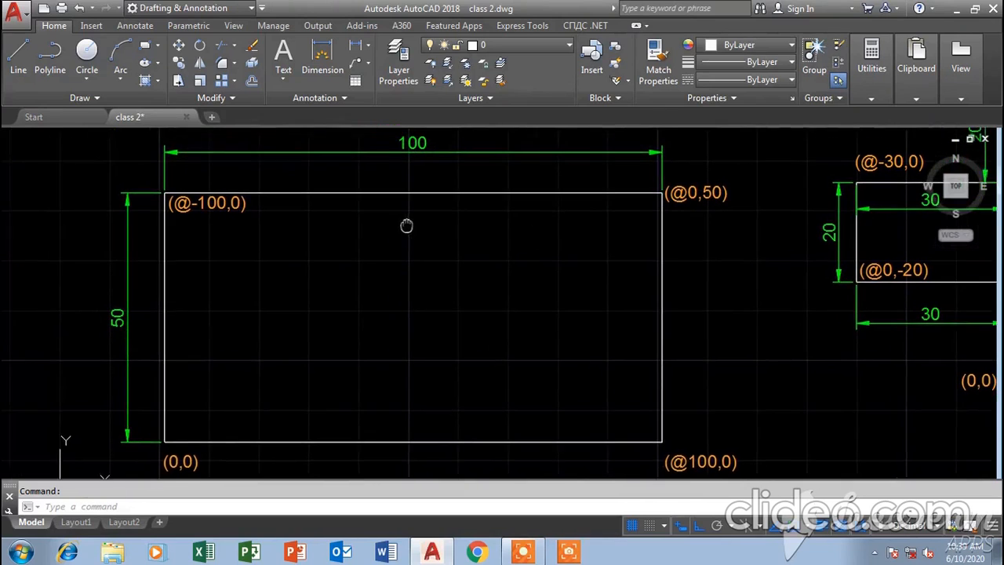
middle_click_drag(353, 207, 412, 227)
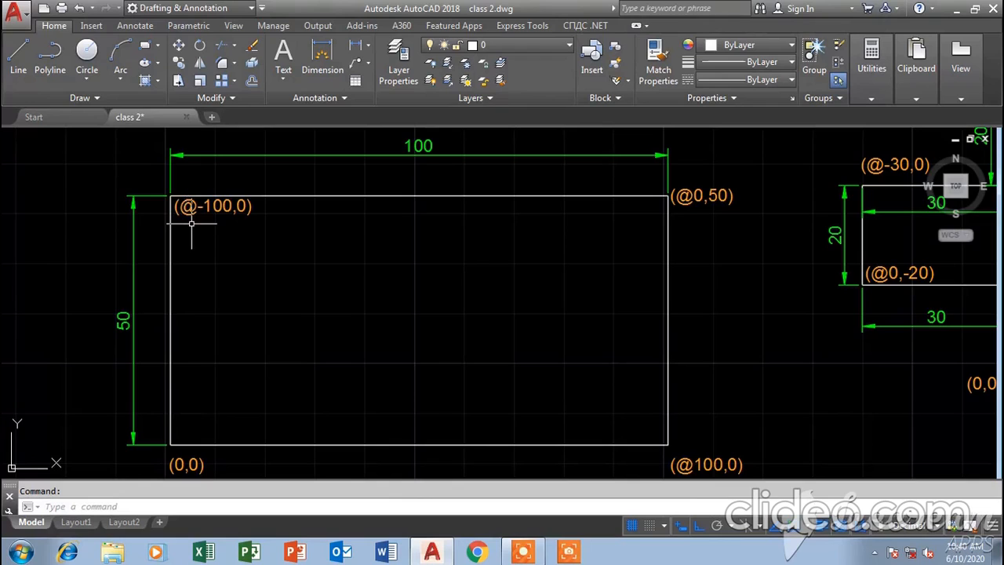
- Compare the Absolute and Relative Co-ordinate Method examples side by side, including their (X,Y) and (@ X,Y) notations
scroll(191, 226, "down", 2)
middle_click_drag(205, 245, 410, 130)
scroll(368, 312, "down", 1)
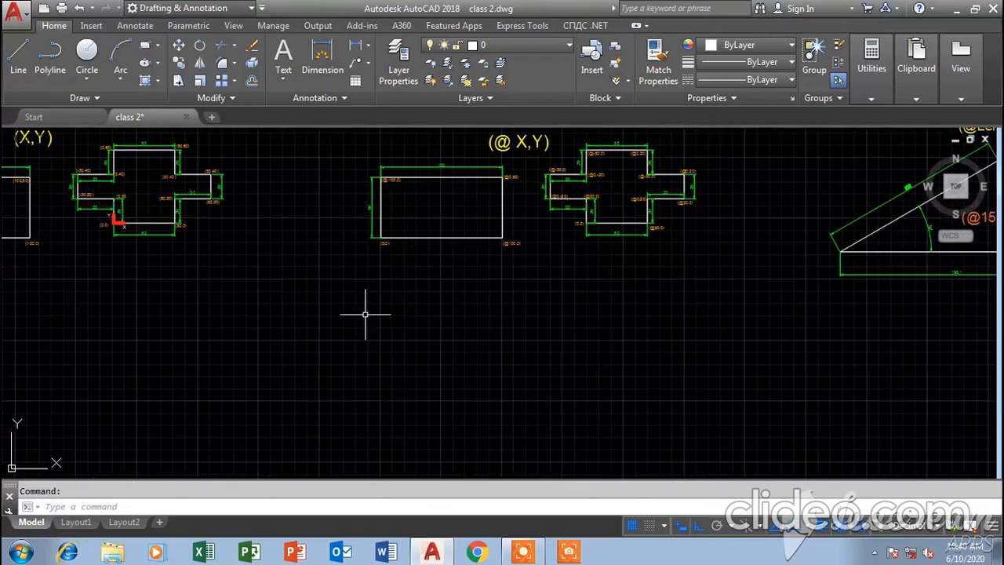
scroll(328, 286, "down", 2)
middle_click_drag(323, 355, 430, 239)
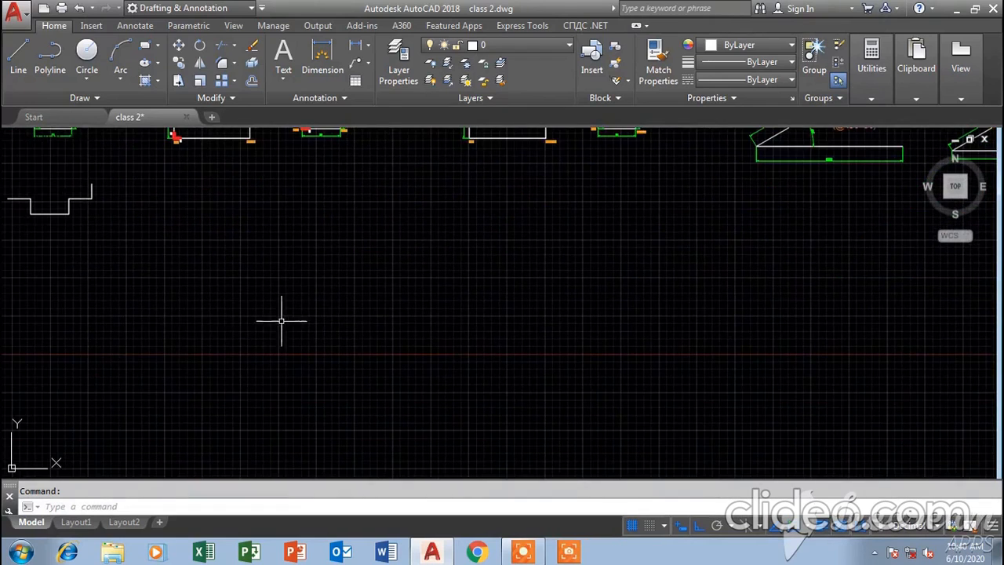
middle_click_drag(249, 318, 389, 241)
scroll(455, 278, "down", 1)
scroll(447, 288, "down", 1)
scroll(538, 171, "up", 3)
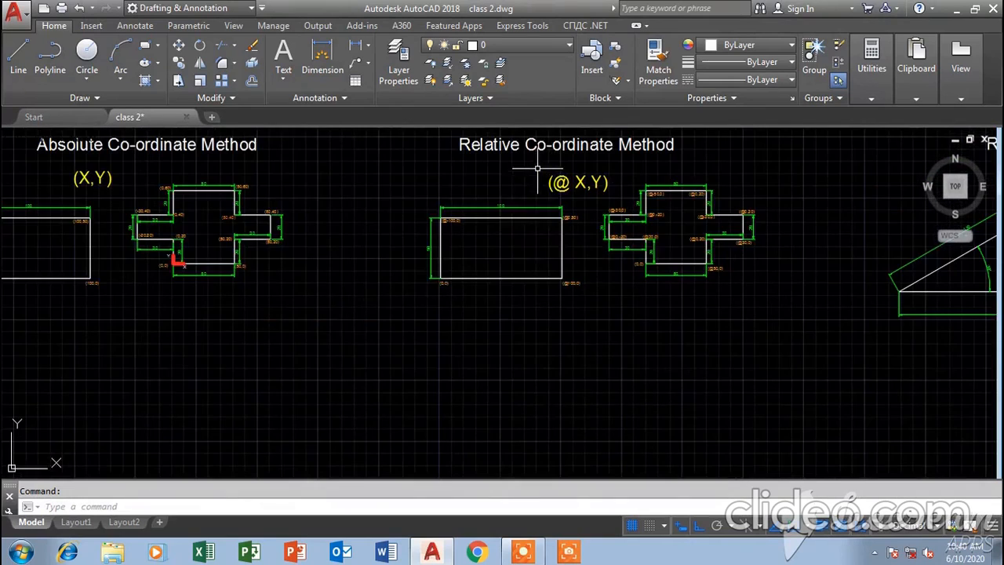
scroll(458, 271, "up", 2)
scroll(510, 217, "down", 4)
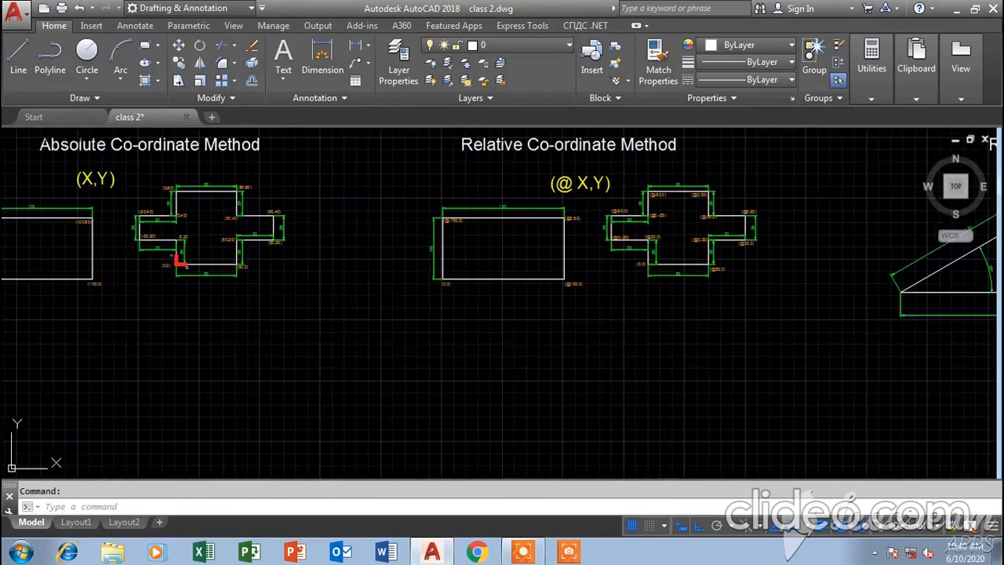
middle_click_drag(407, 272, 535, 228)
middle_click_drag(183, 380, 70, 451)
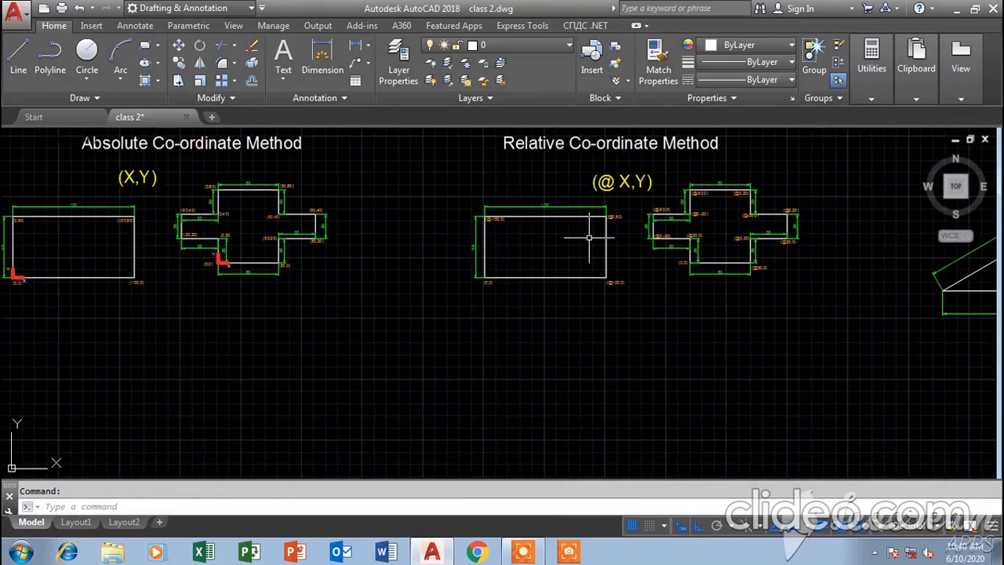
- Review the corner coordinates of the Relative Co-ordinate Method rectangle once more, along with the neighbouring cross
scroll(589, 238, "up", 3)
middle_click_drag(594, 215, 556, 265)
scroll(556, 265, "up", 2)
scroll(605, 280, "down", 2)
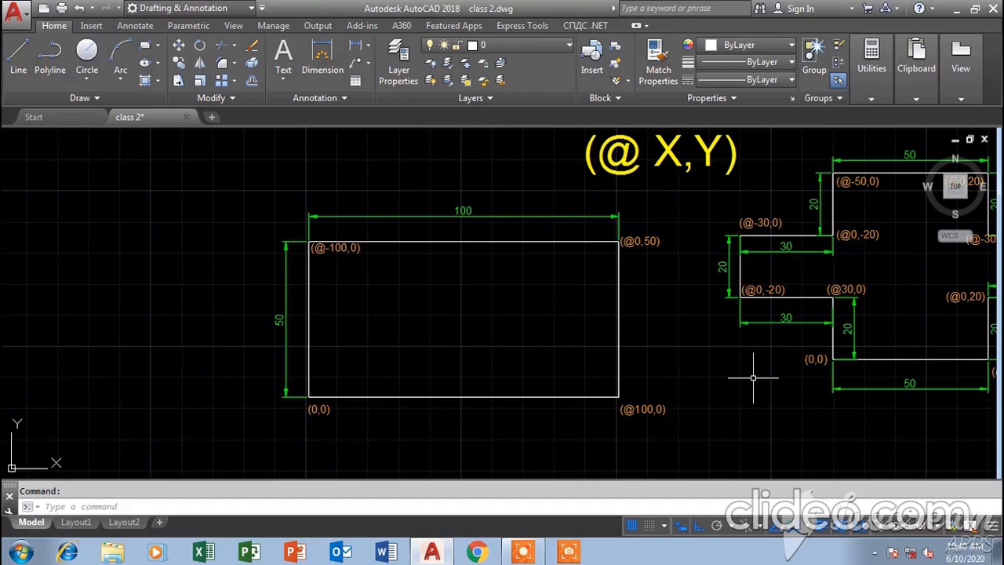
scroll(202, 426, "down", 4)
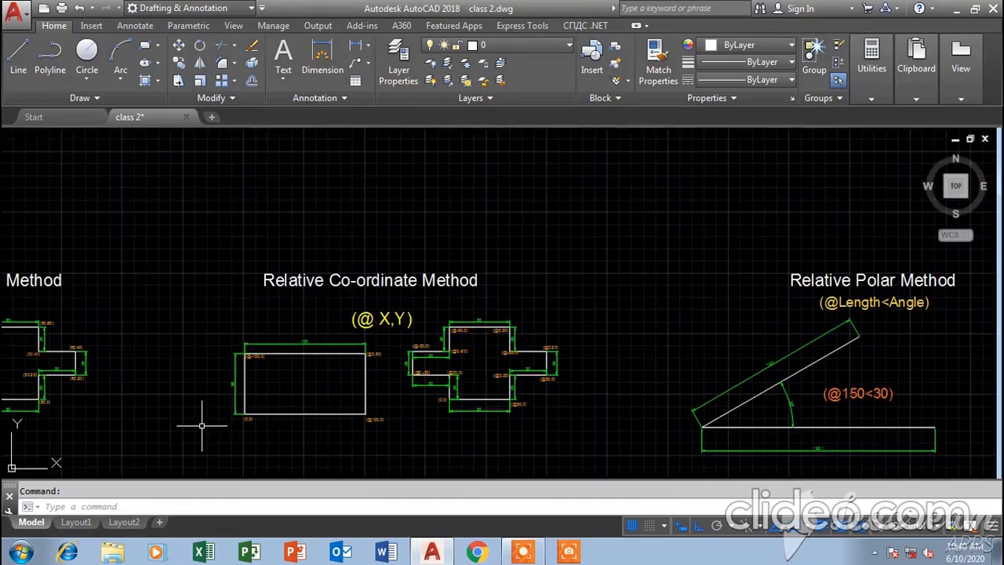
middle_click_drag(201, 426, 468, 232)
scroll(232, 326, "down", 2)
middle_click_drag(215, 351, 450, 306)
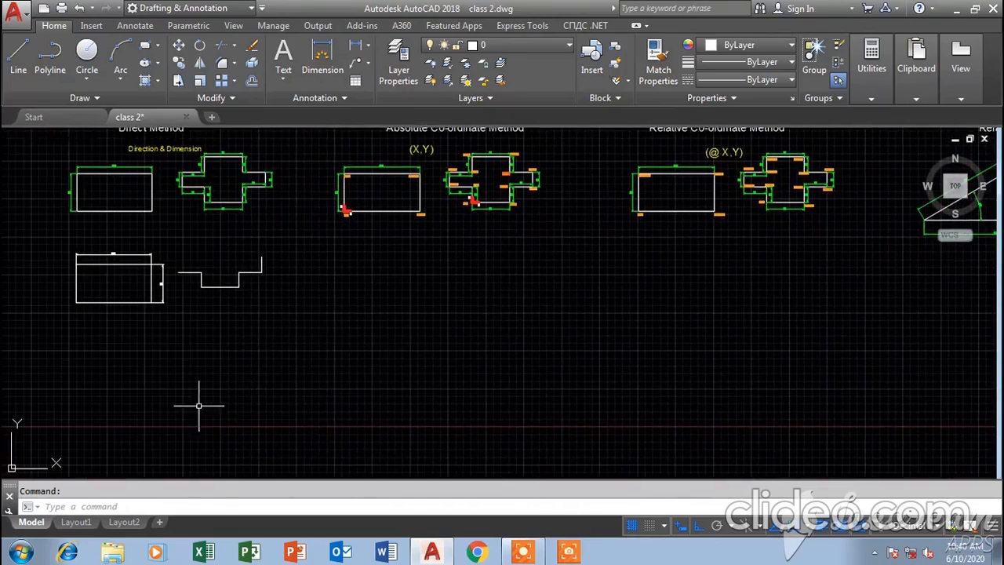
middle_click_drag(280, 378, 385, 299)
middle_click_drag(277, 353, 430, 258)
mouse_move(216, 236)
middle_mouse_down()
mouse_move(226, 393)
mouse_move(205, 442)
middle_mouse_up()
middle_click_drag(259, 413, 251, 397)
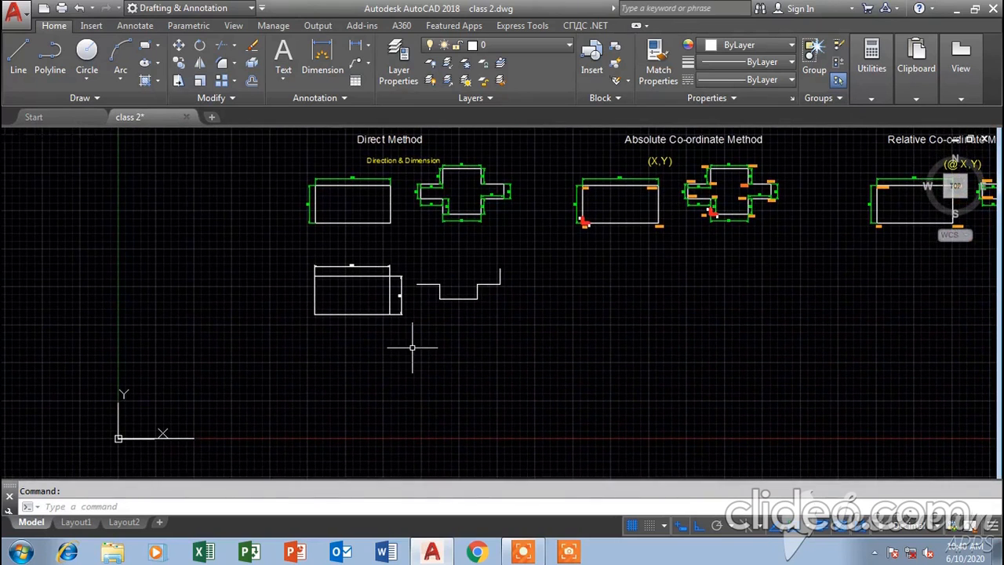
type("l")
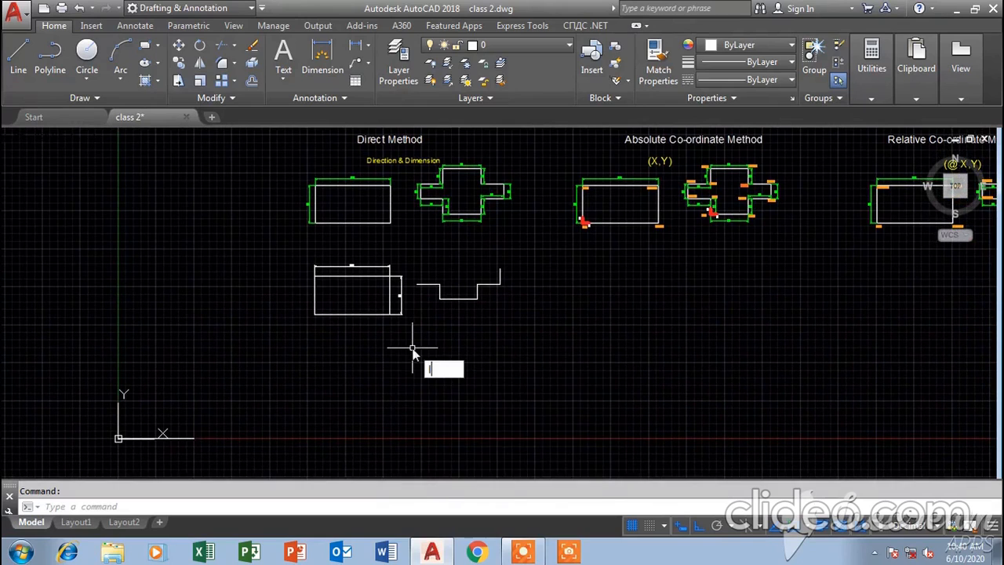
key("Return")
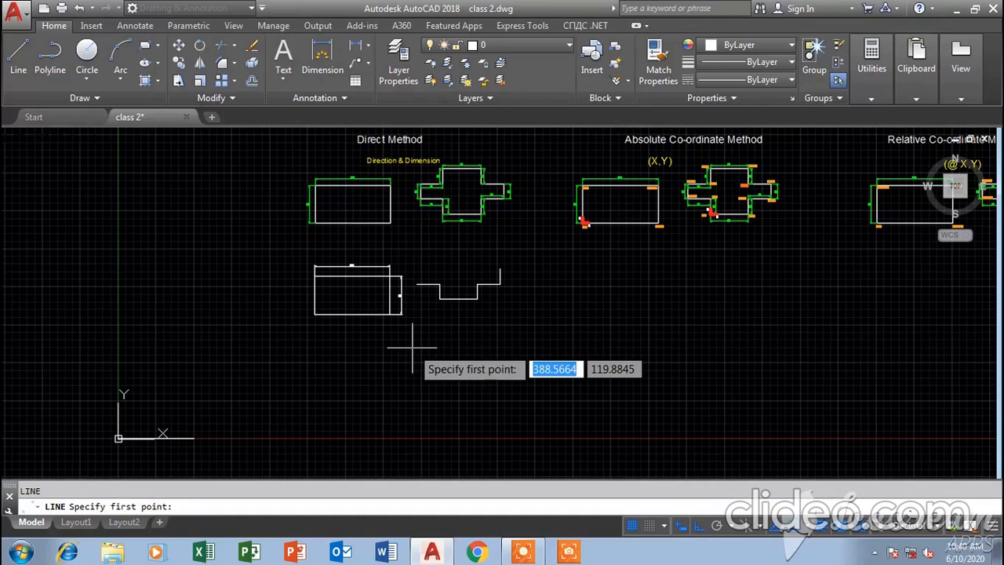
type("@")
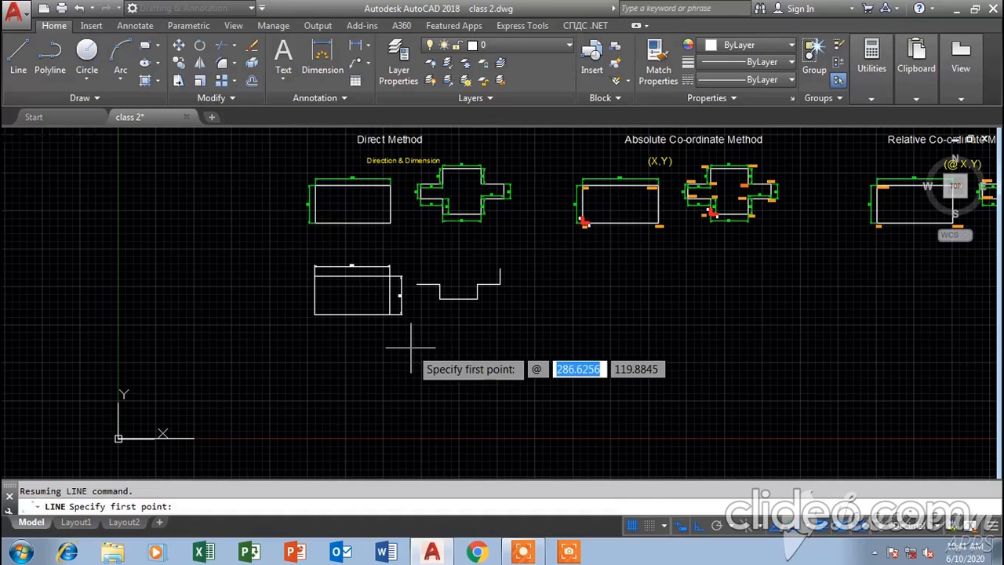
type("0")
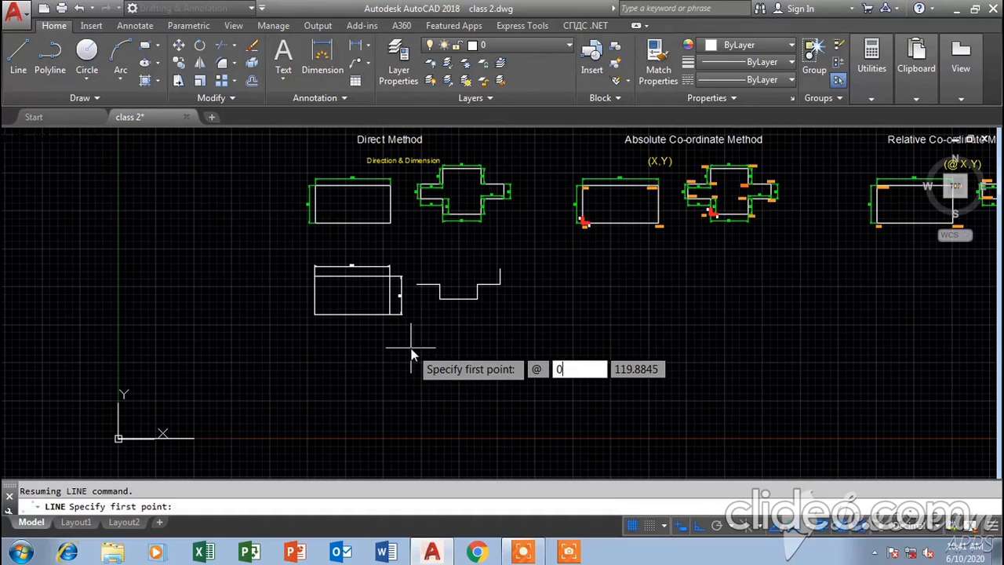
key("Tab")
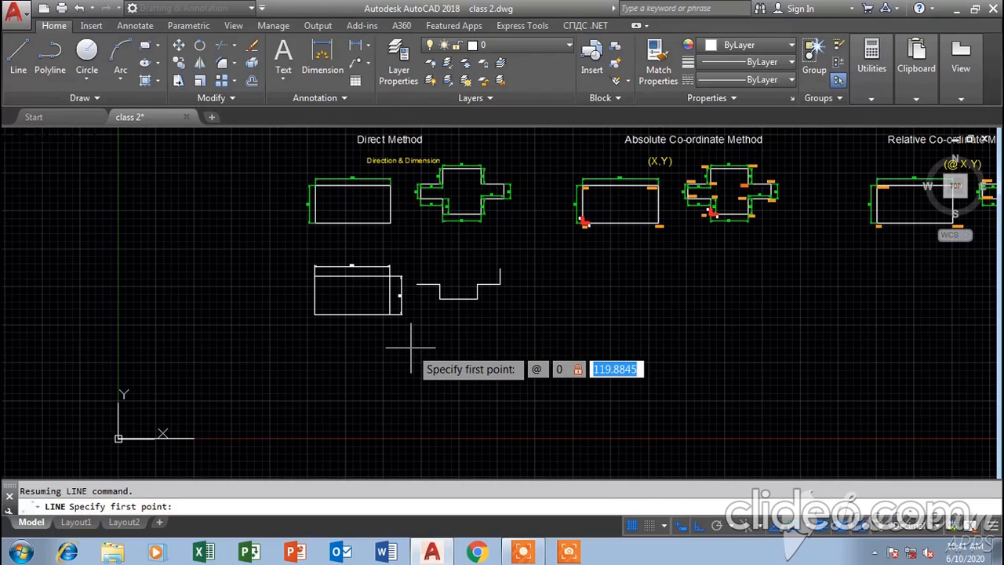
type("0")
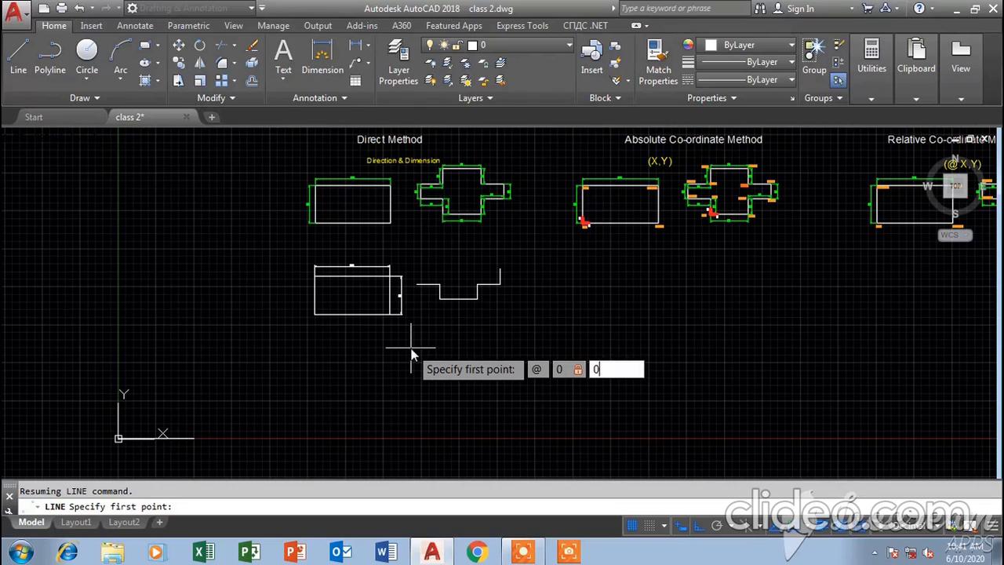
key("Return")
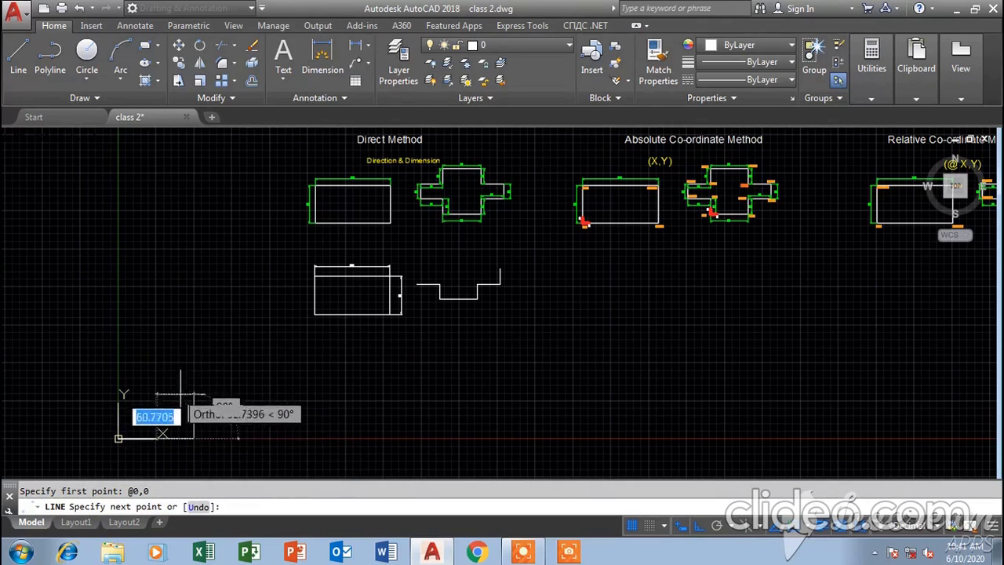
key("Escape")
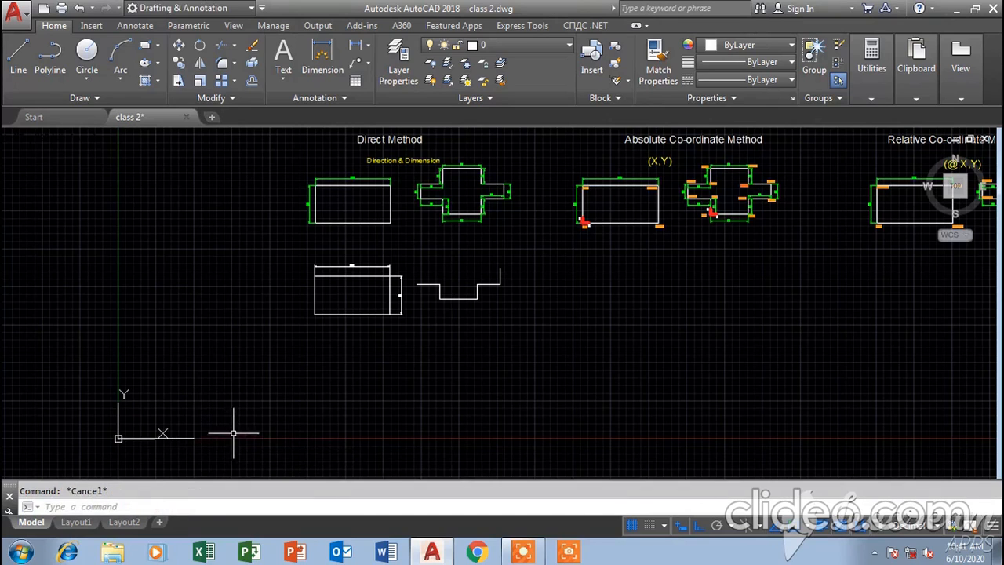
- Delete the existing horizontal line that runs from the origin along the X axis
left_click(83, 376)
left_click(207, 453)
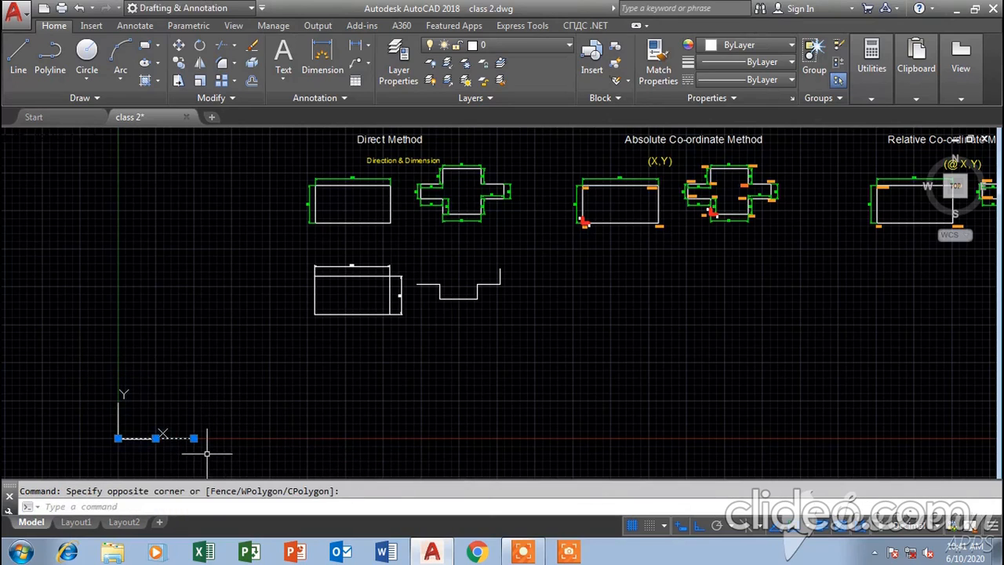
key("Delete")
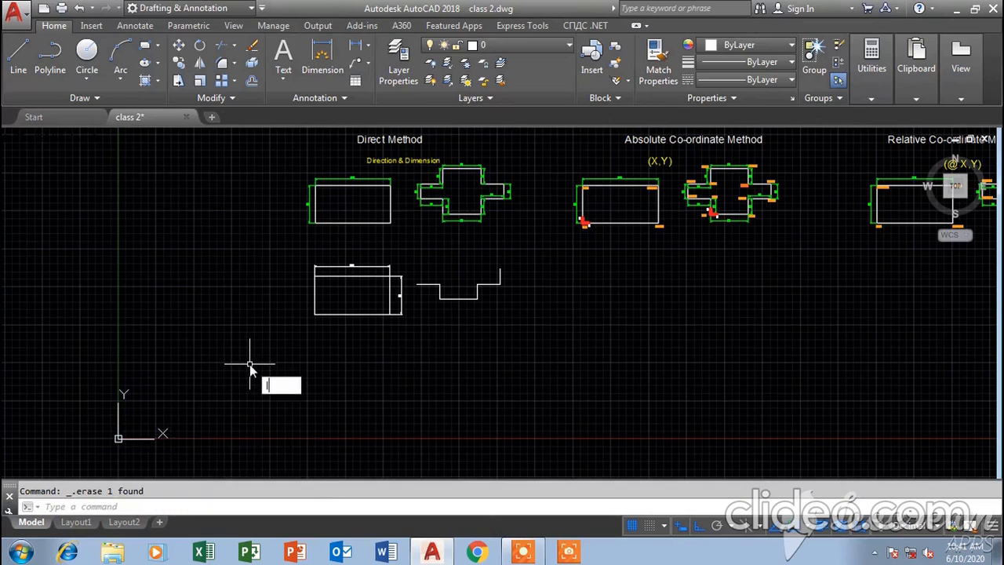
type("l")
key("Return")
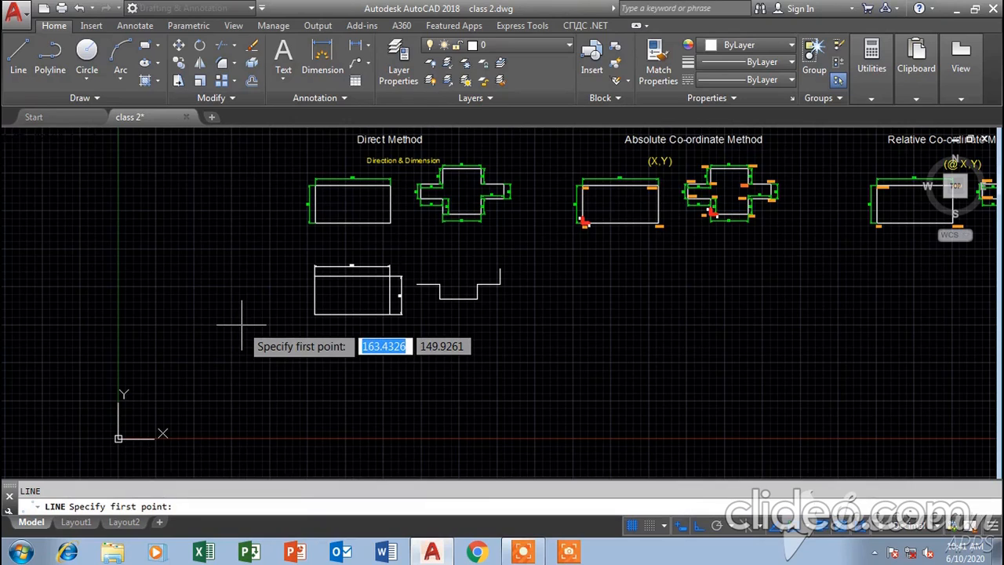
type("@")
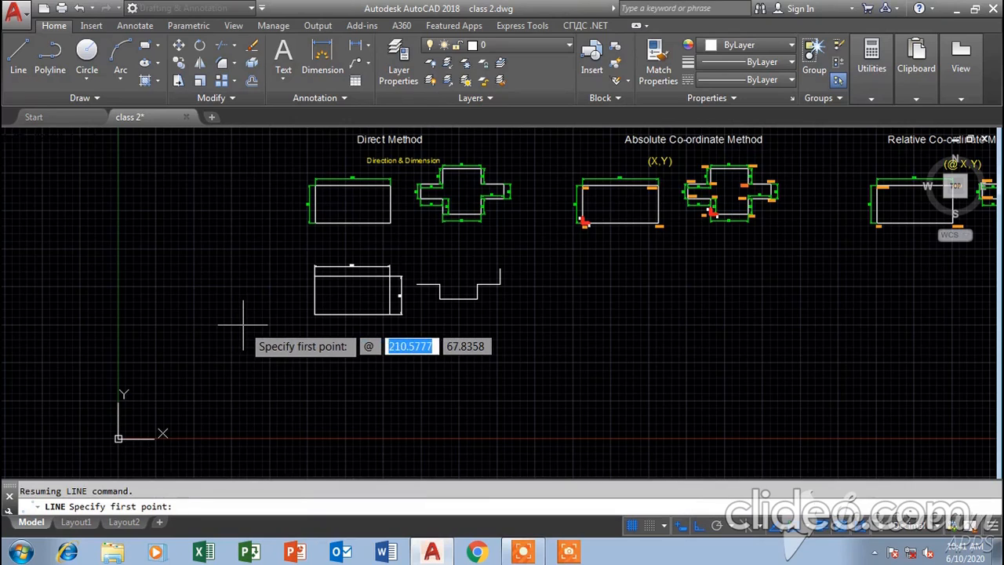
type("0,0")
key("Return")
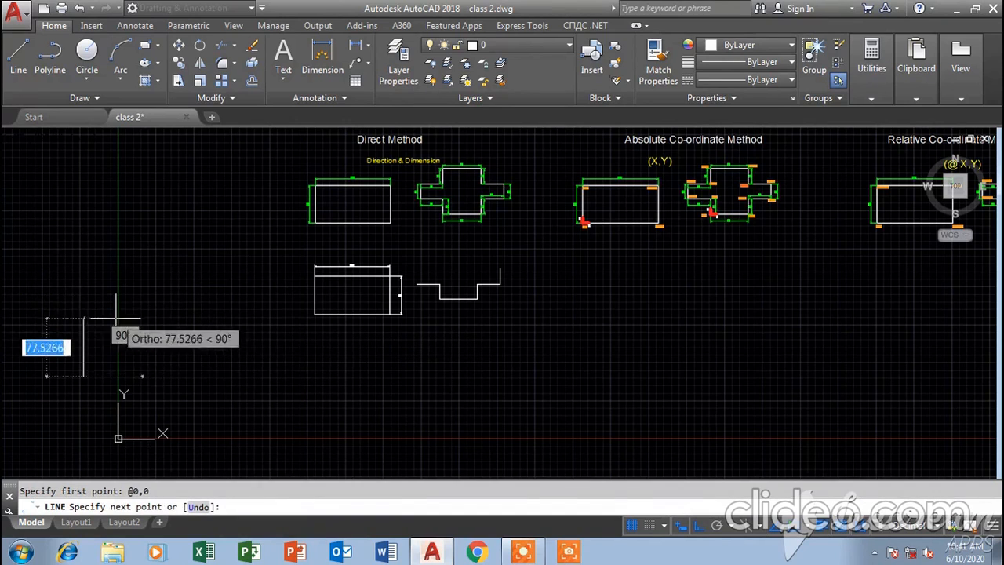
key("Escape")
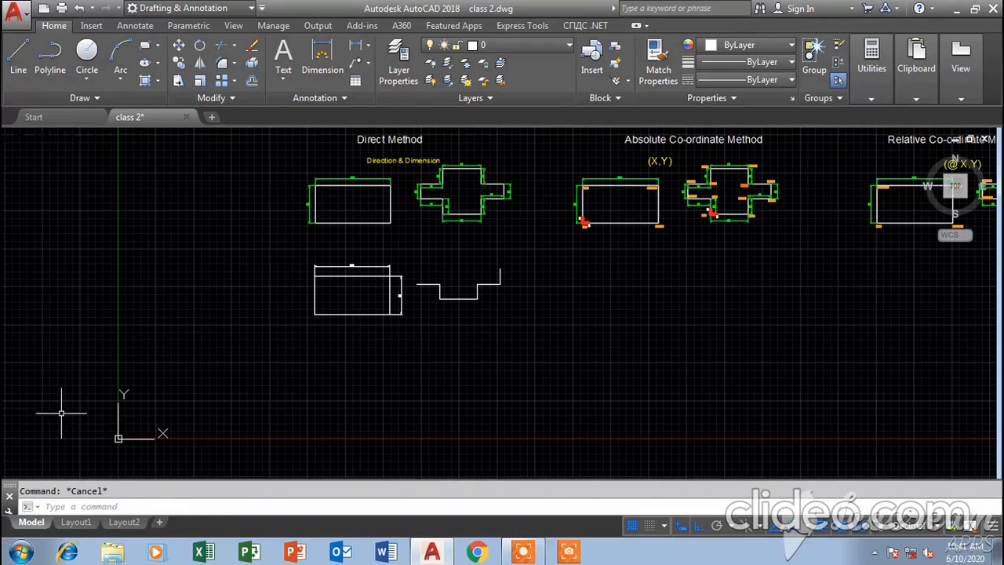
scroll(135, 314, "down", 5)
scroll(140, 326, "up", 5)
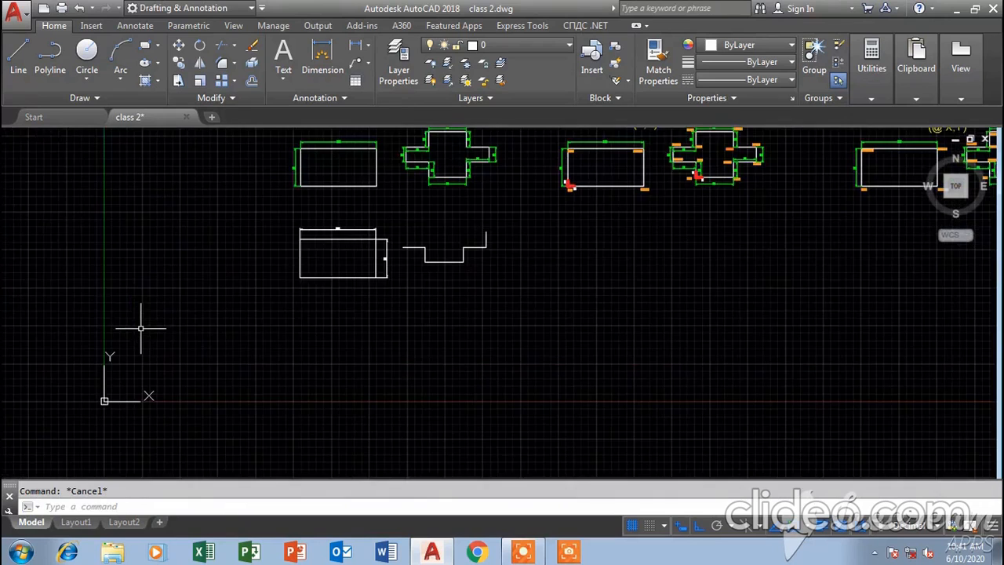
middle_click_drag(150, 330, 218, 313)
type("l")
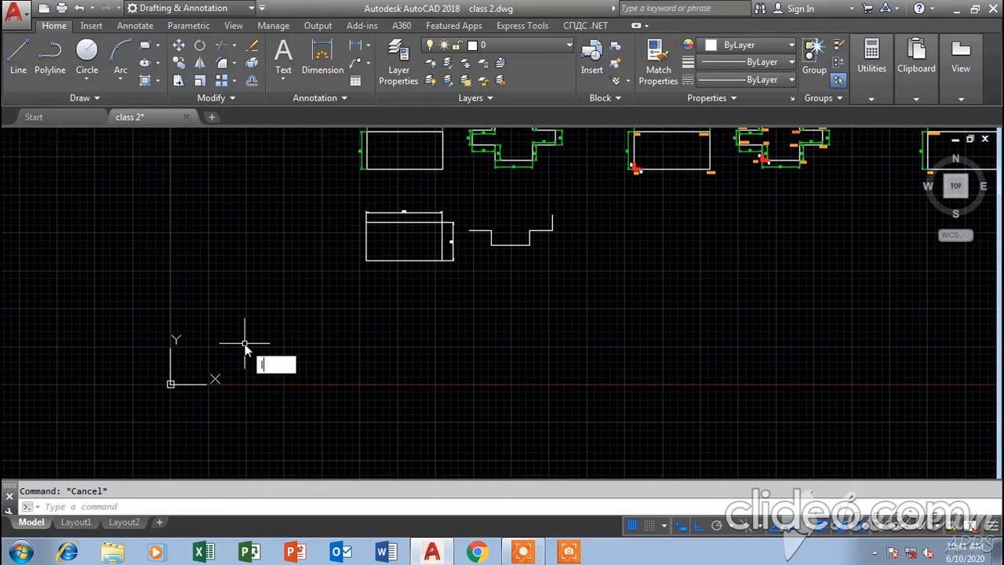
key("Return")
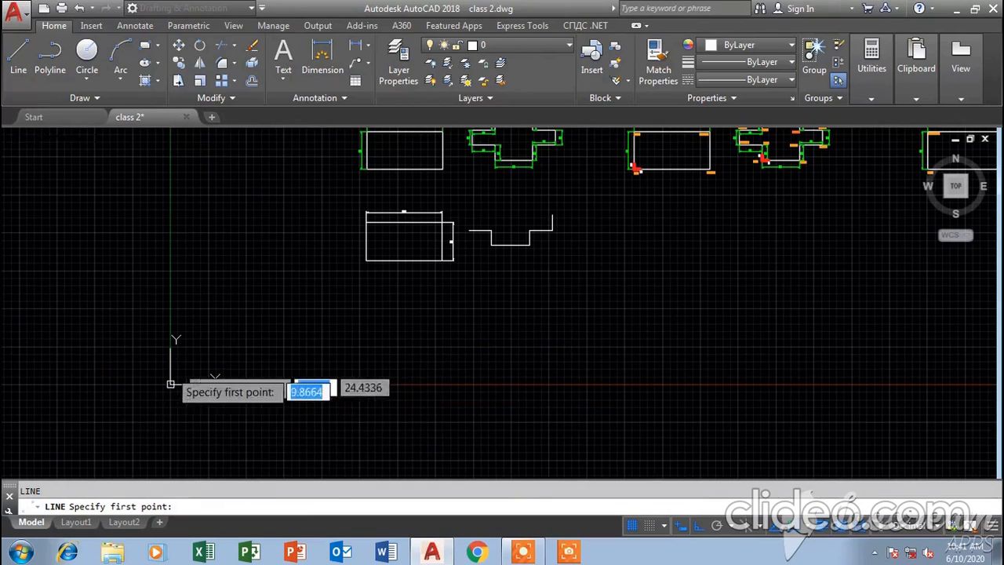
type("0")
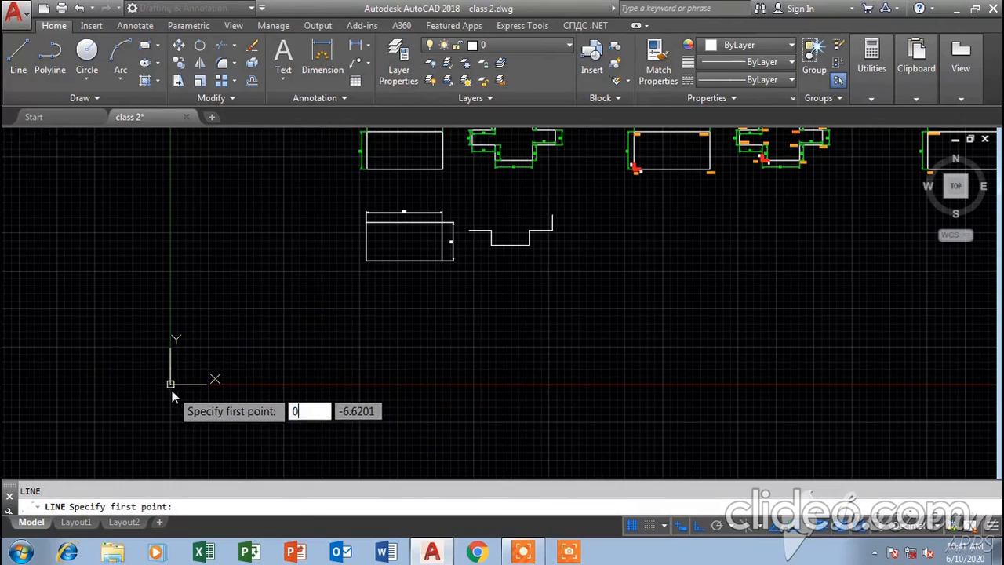
key("Tab")
type("0")
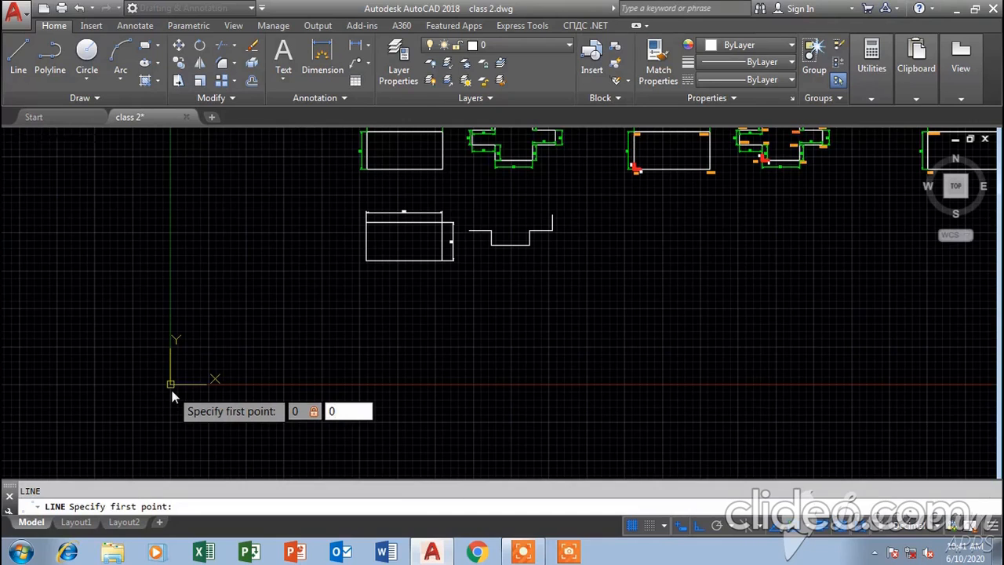
key("Return")
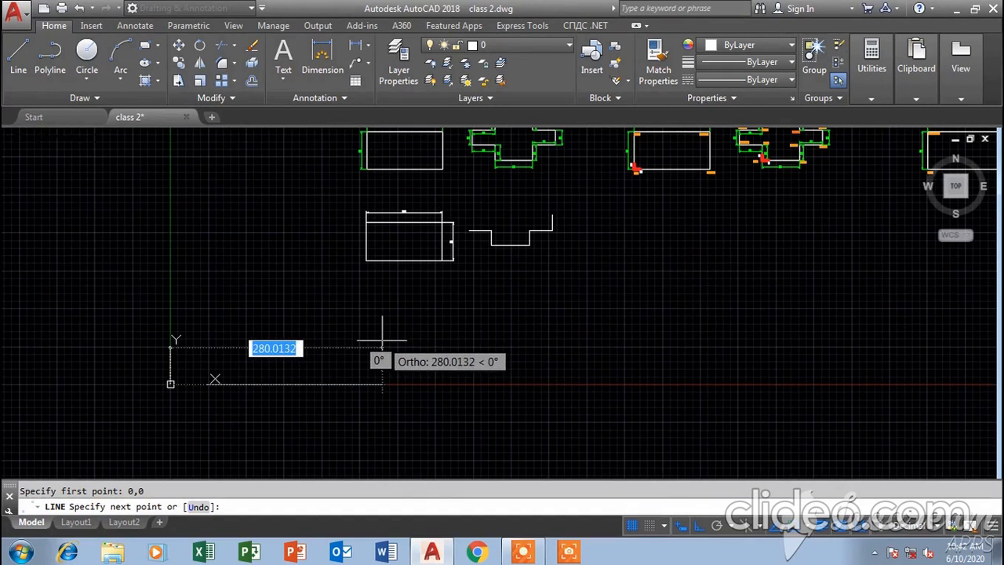
key("F8")
key("F8")
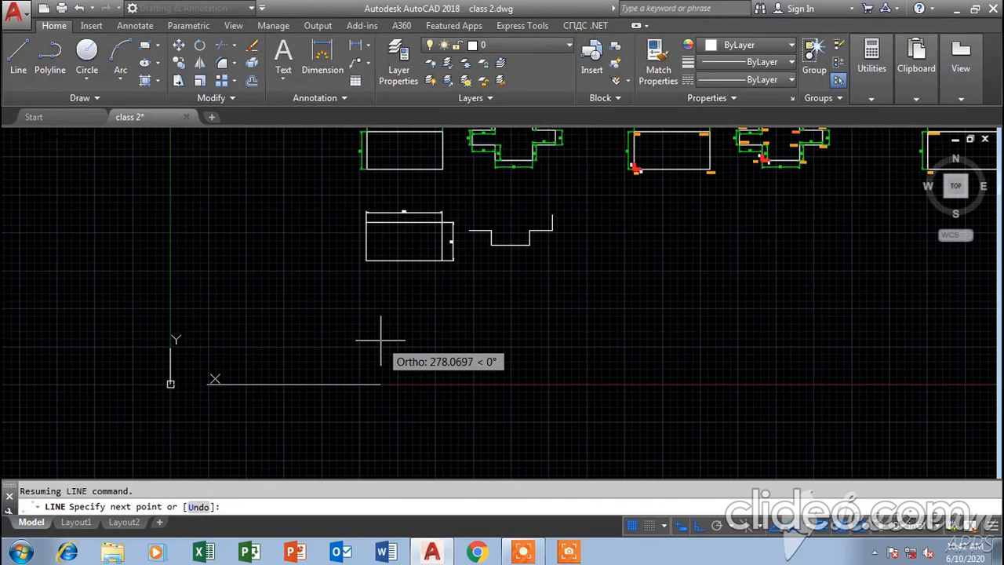
type("100")
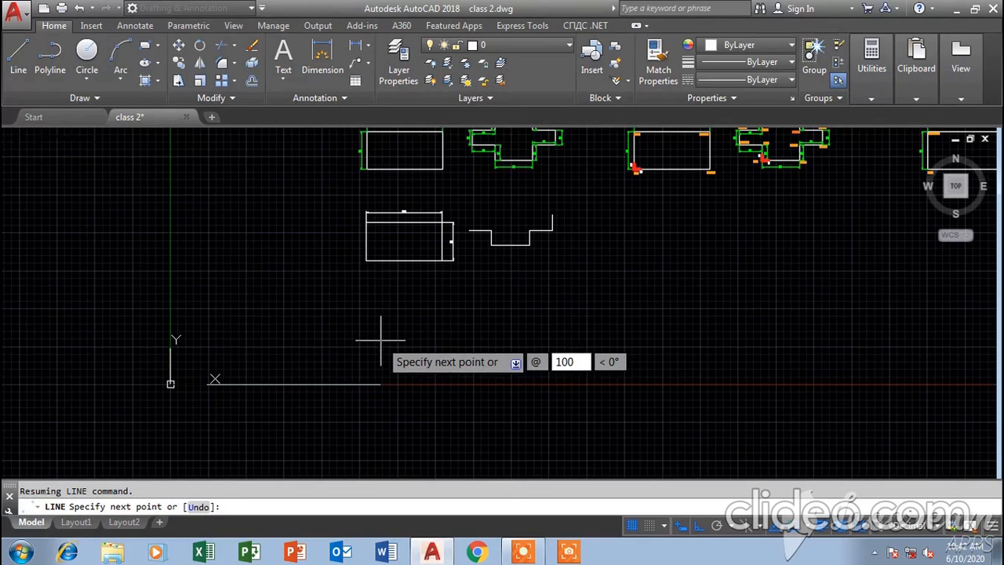
key("Tab")
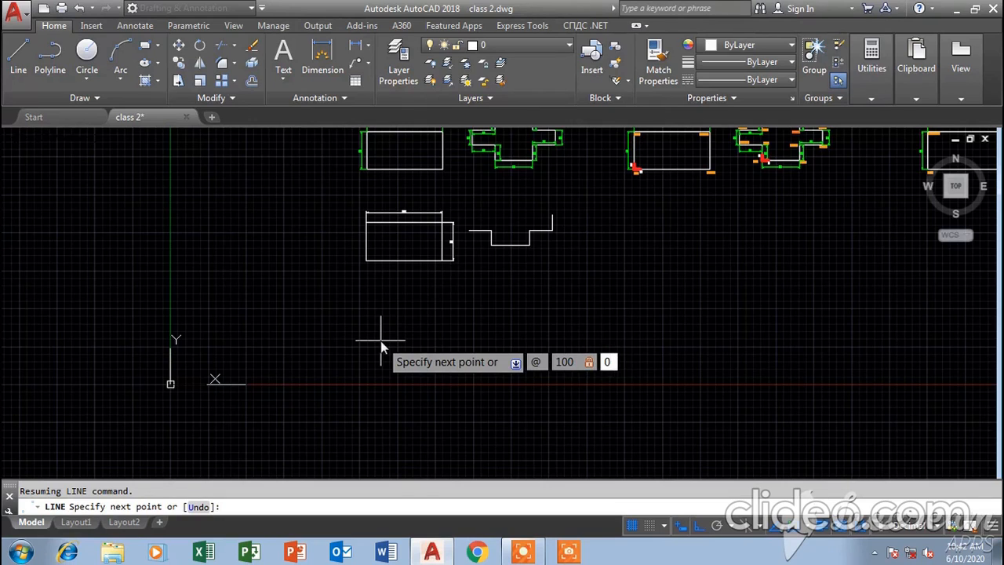
key("Return")
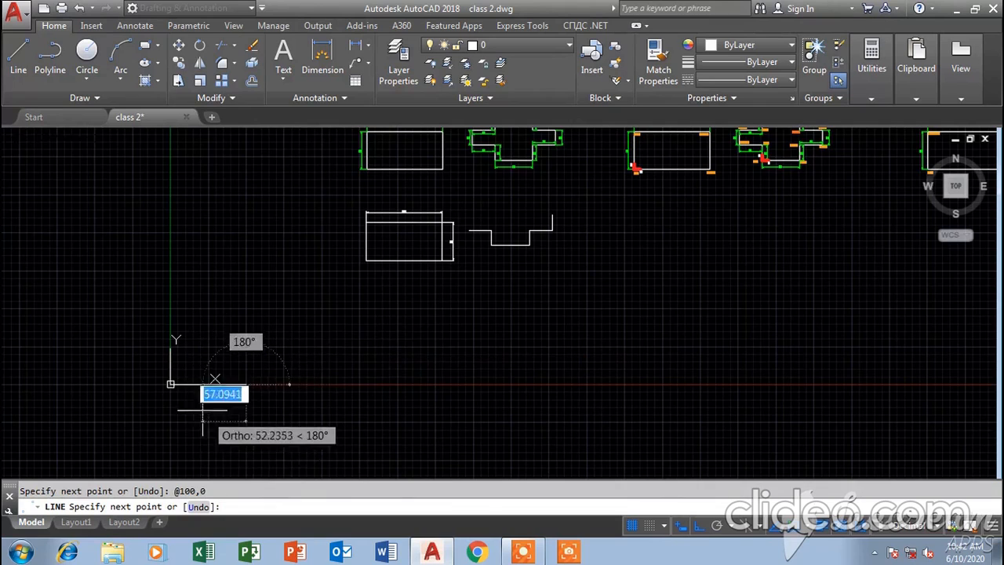
- Continue the line with the rectangle's right edge, using the relative coordinates @0,50
scroll(211, 398, "up", 4)
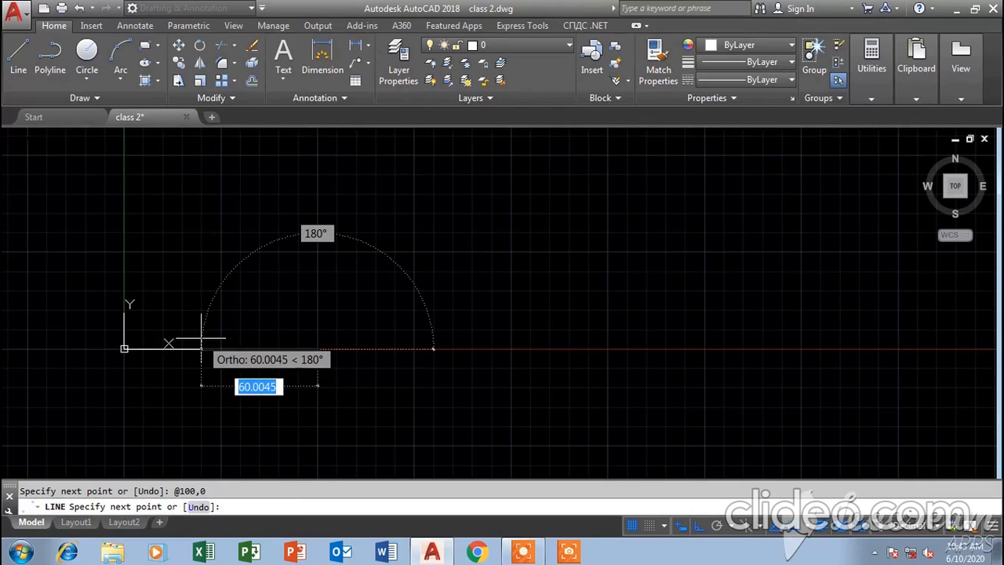
type("@")
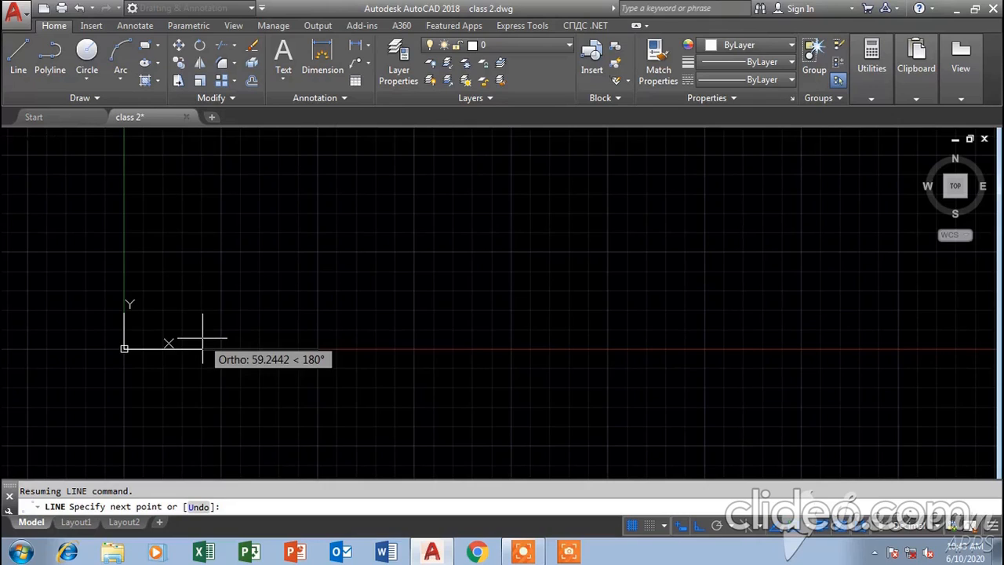
type("0")
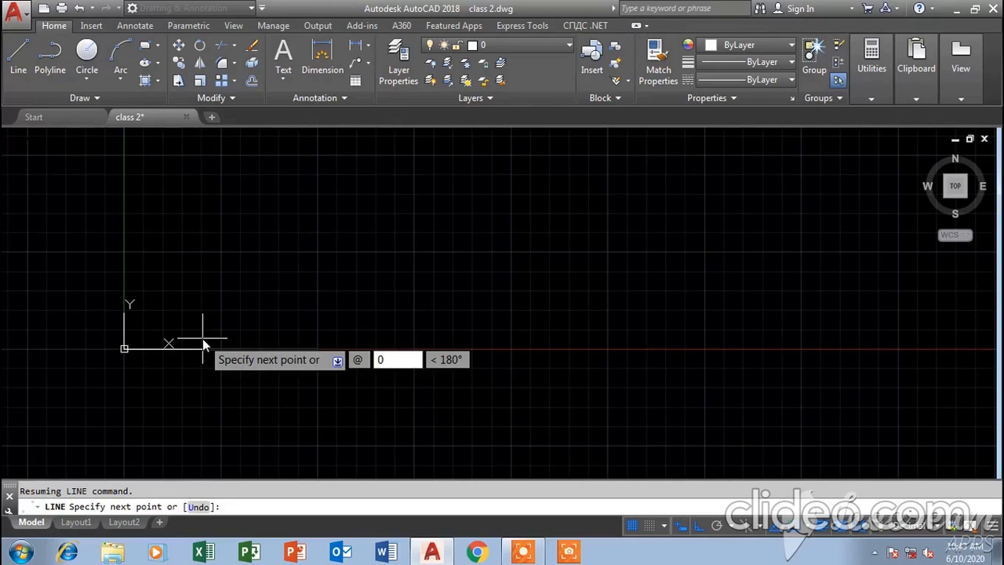
key("Tab")
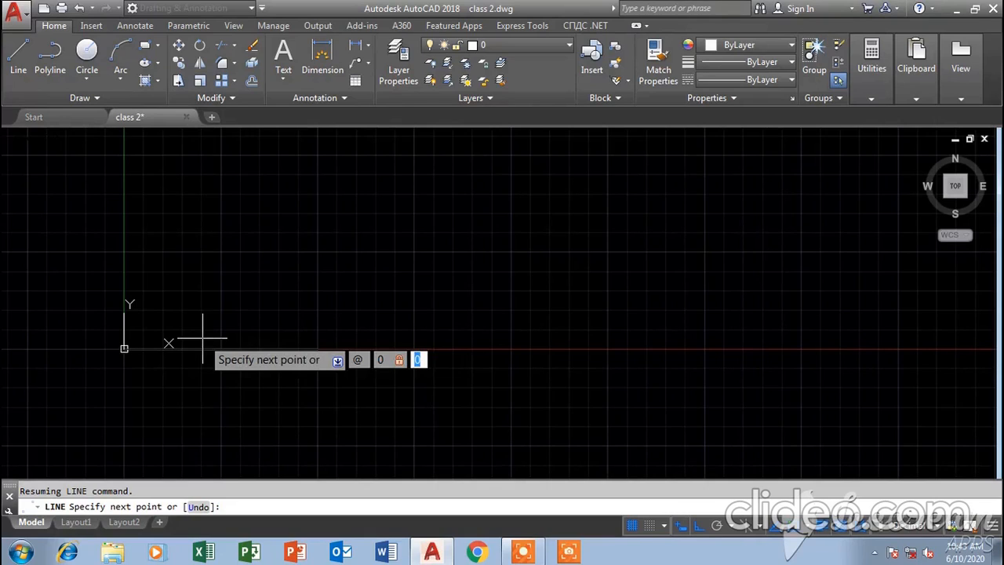
type("50")
key("Return")
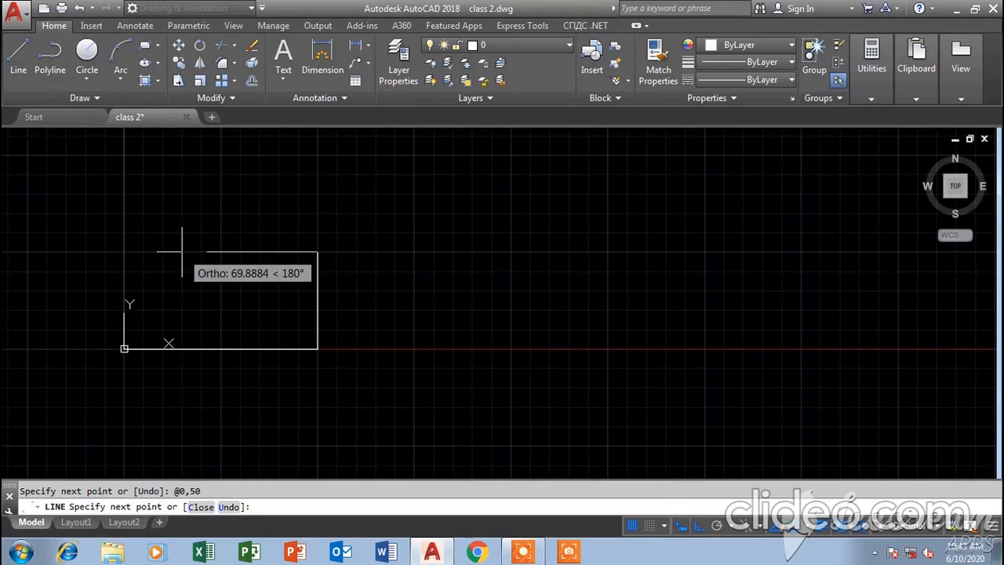
- Continue the line with the rectangle's top edge to the relative point @-100,0, and close the outline back to the origin
type("-")
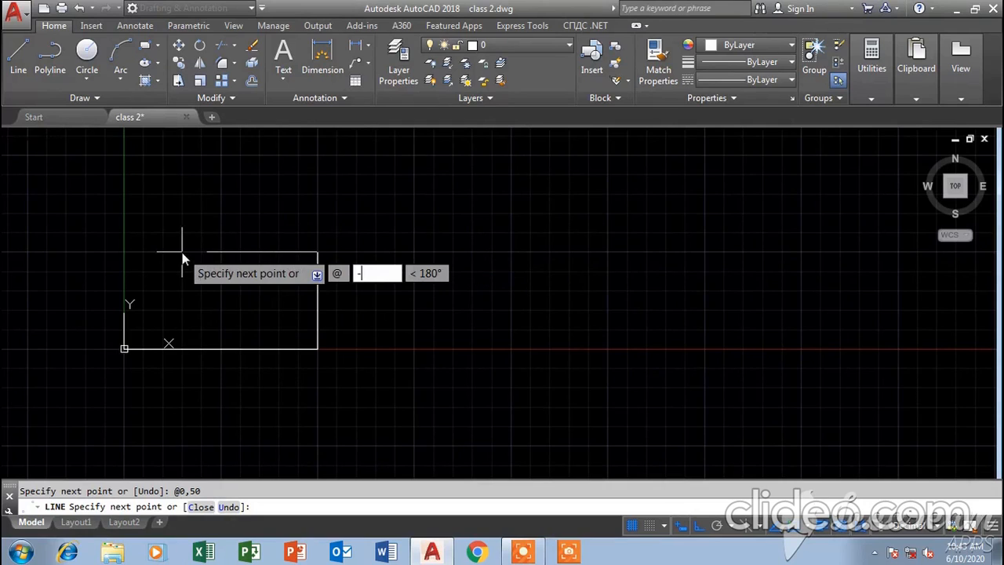
type("100")
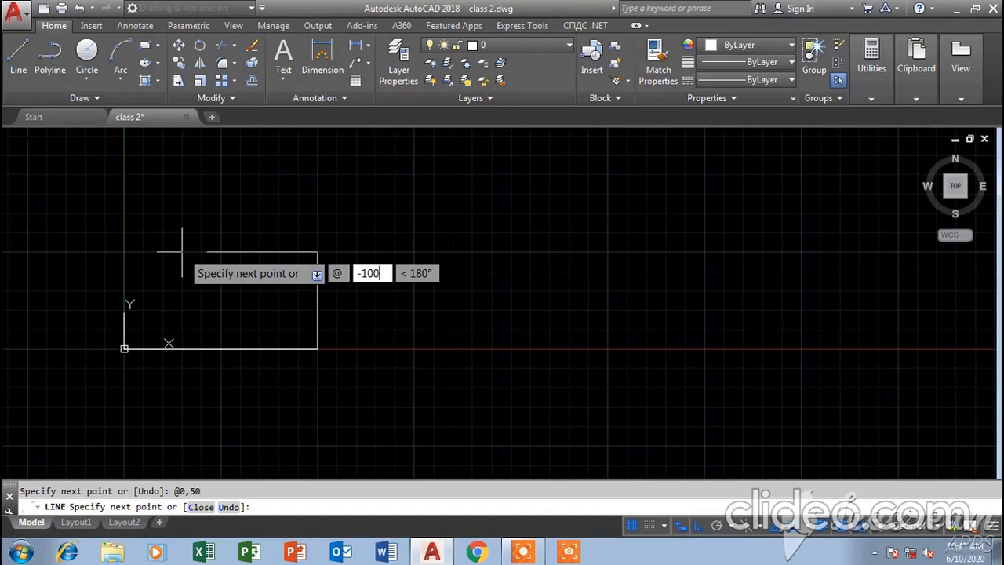
key("Tab")
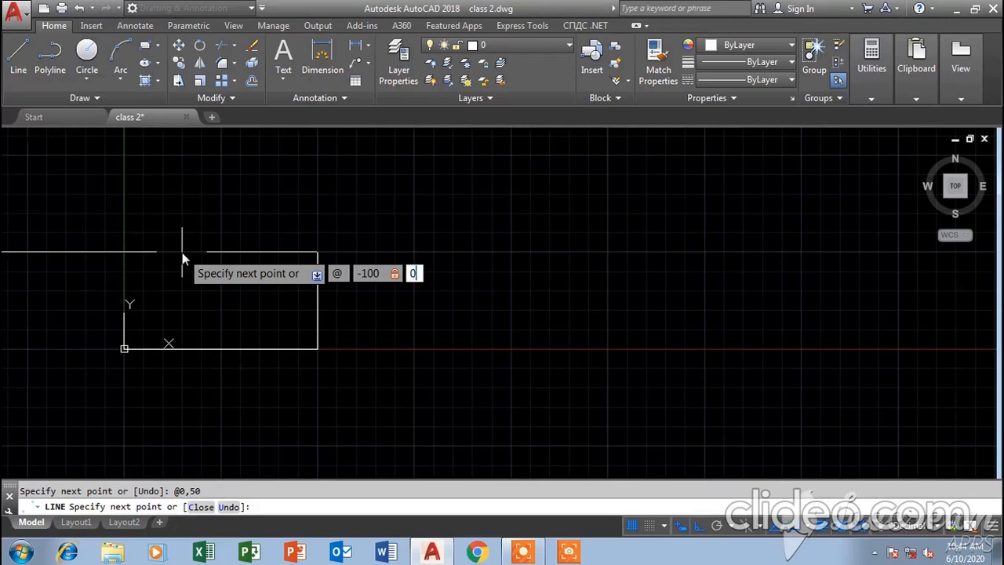
key("Return")
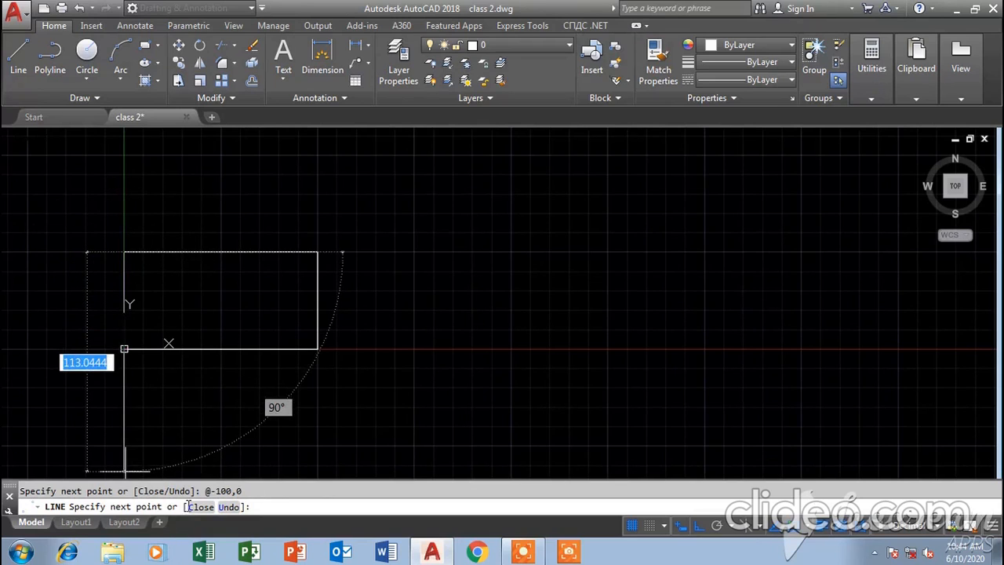
type("c")
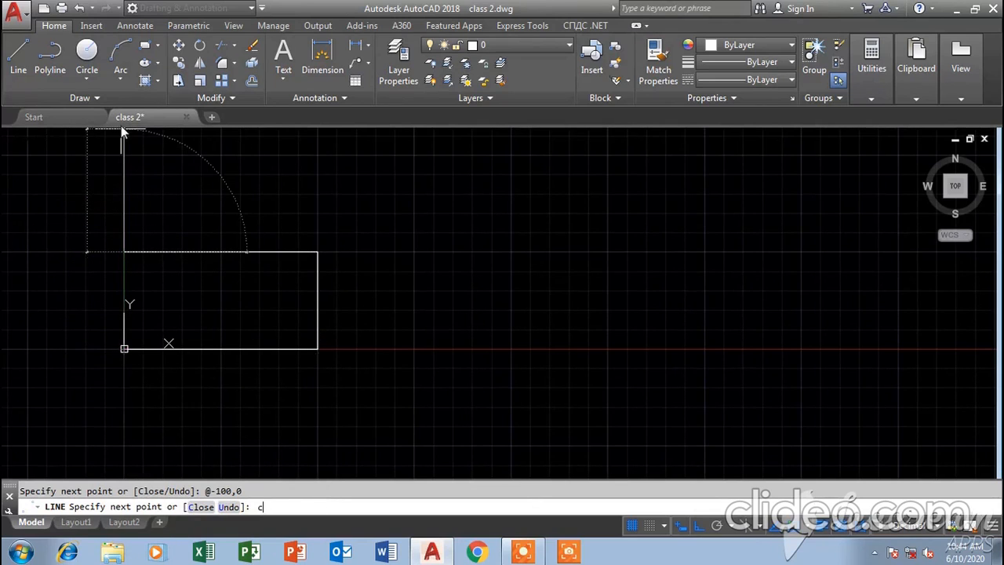
key("Return")
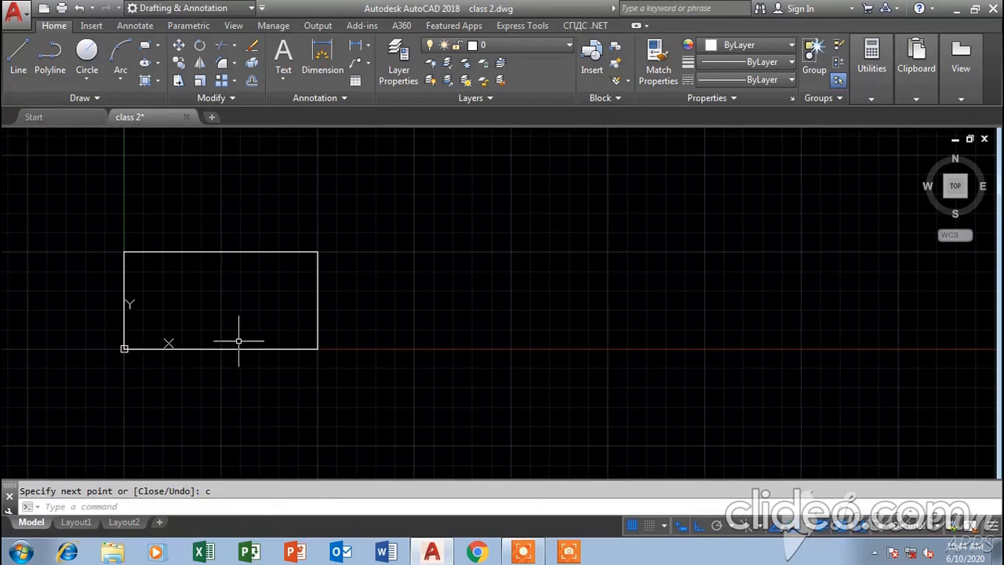
- Dimension the new rectangle's length above its top edge and its height beside its right edge
scroll(224, 300, "up", 2)
middle_click_drag(276, 286, 349, 299)
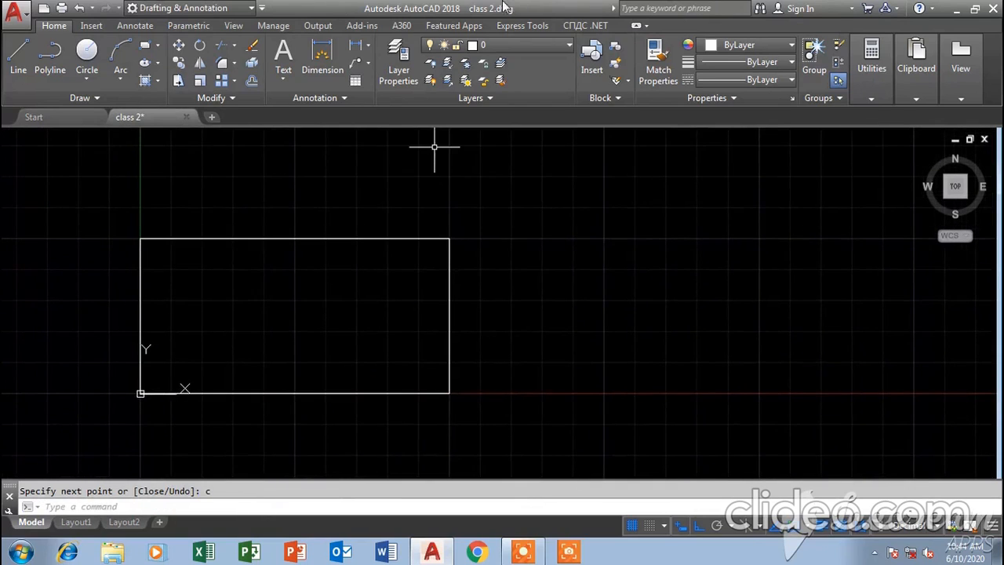
left_click(323, 47)
left_click(322, 48)
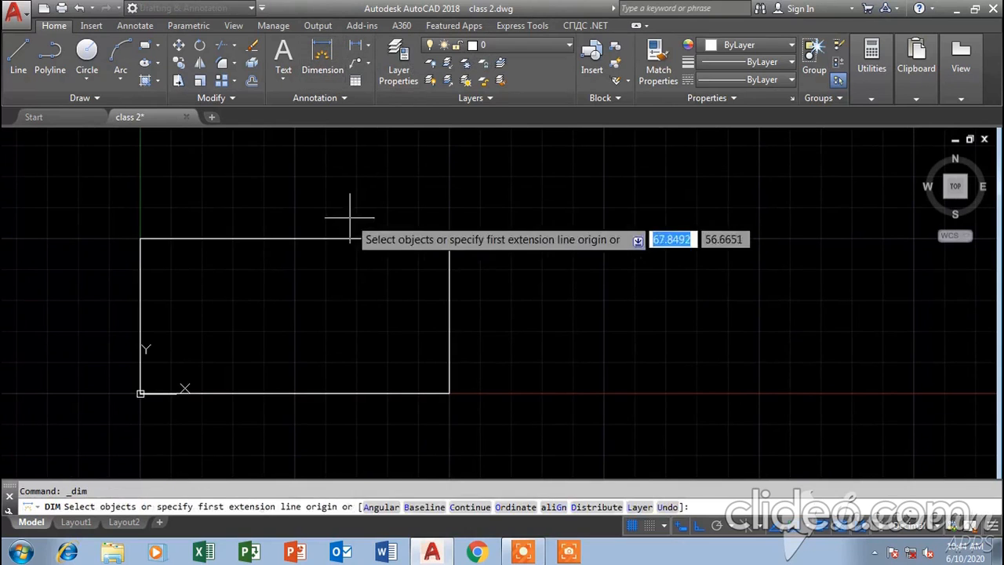
left_click(352, 238)
left_click(336, 205)
key("Return")
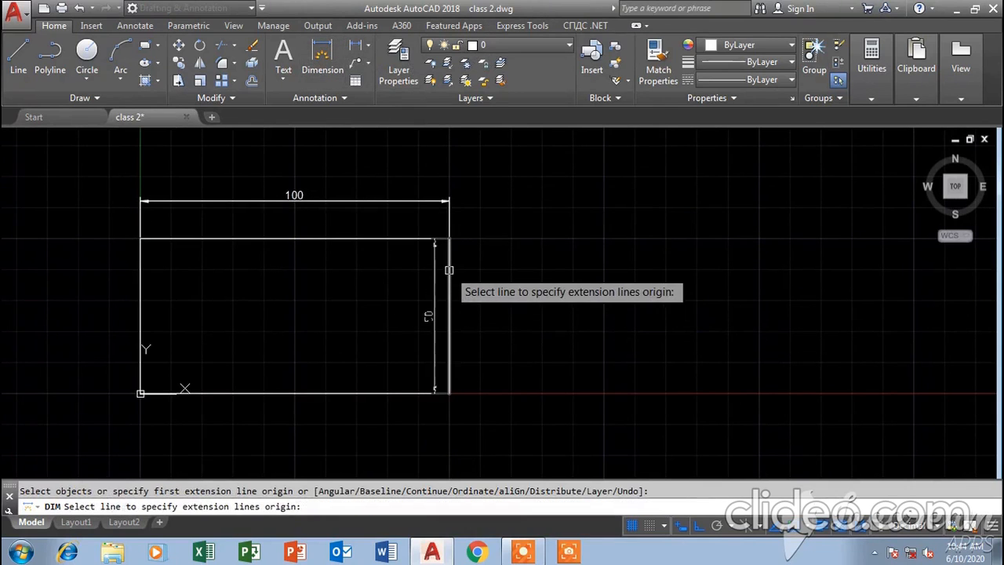
left_click(450, 263)
left_click(471, 313)
scroll(465, 315, "up", 1)
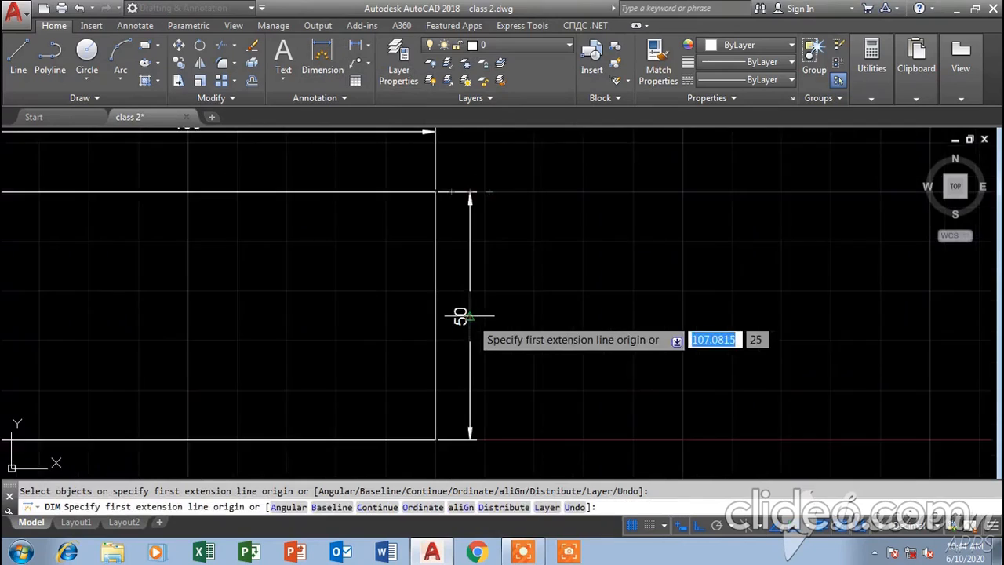
- Compare the corner coordinates labelled on the Absolute Co-ordinate Method cross with those on the Relative Co-ordinate Method cross
scroll(461, 322, "down", 8)
middle_click_drag(495, 296, 280, 356)
scroll(531, 252, "down", 2)
scroll(527, 192, "up", 6)
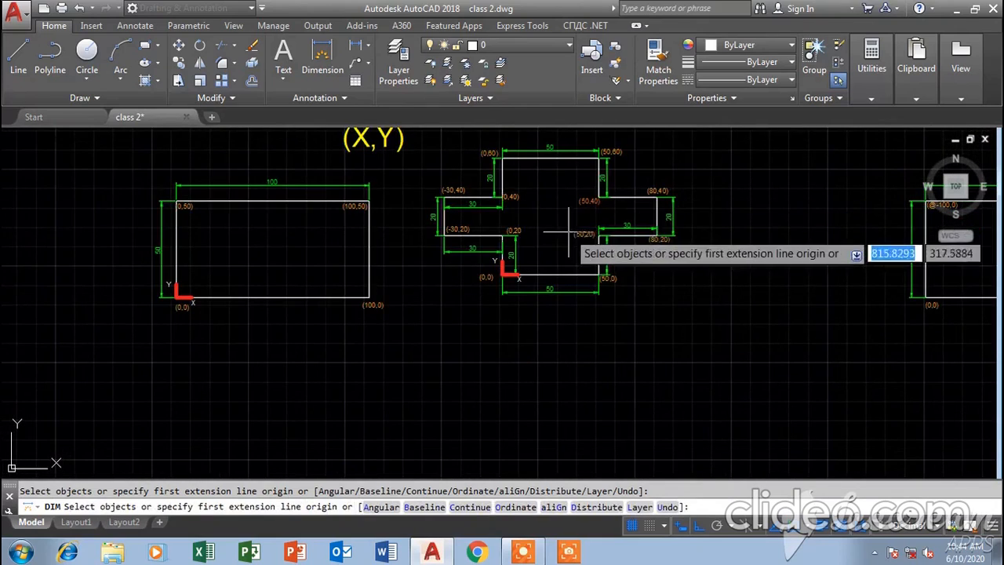
mouse_move(575, 214)
middle_mouse_down()
mouse_move(442, 274)
mouse_move(483, 284)
middle_mouse_up()
scroll(441, 276, "up", 4)
scroll(442, 276, "down", 2)
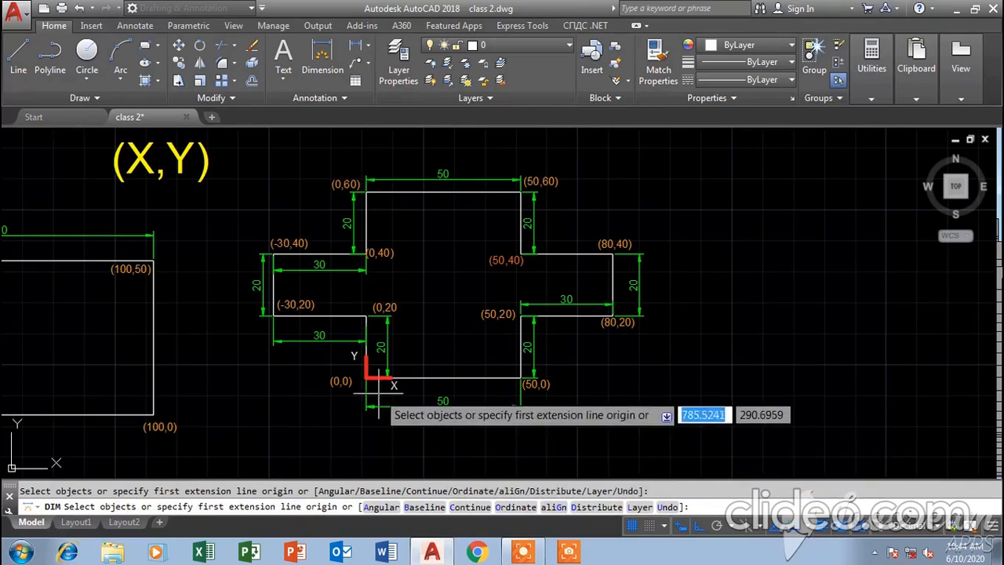
scroll(473, 349, "down", 4)
middle_click_drag(735, 374, 224, 359)
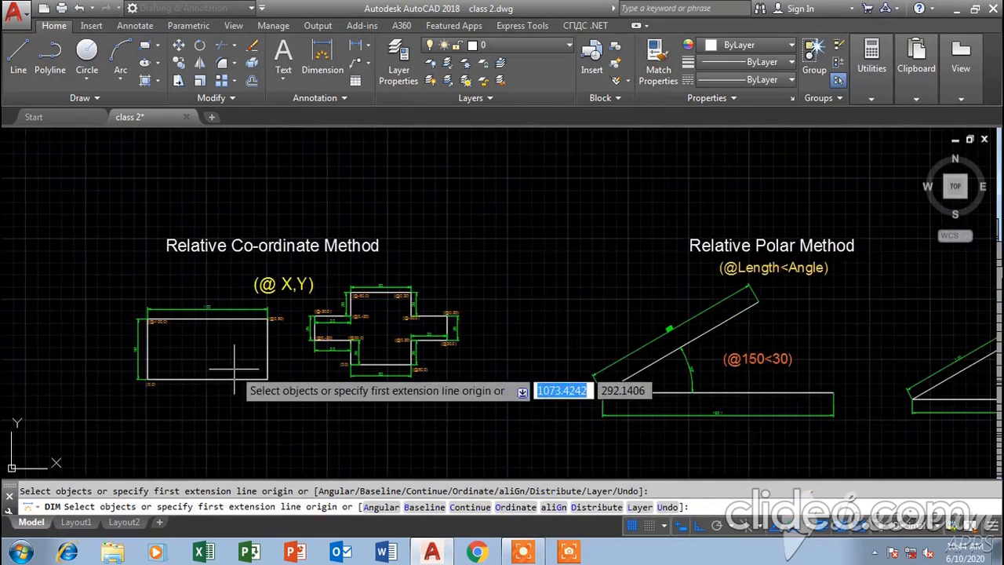
scroll(225, 358, "up", 6)
middle_click_drag(416, 370, 285, 409)
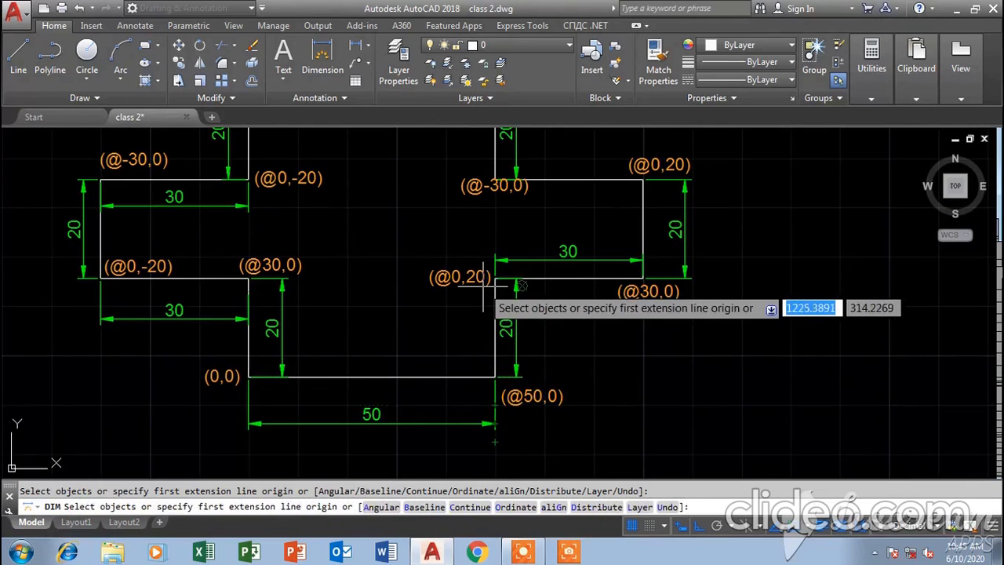
- End the dimensioning and delete the practice rectangle at the origin together with its two dimensions
scroll(423, 314, "down", 5)
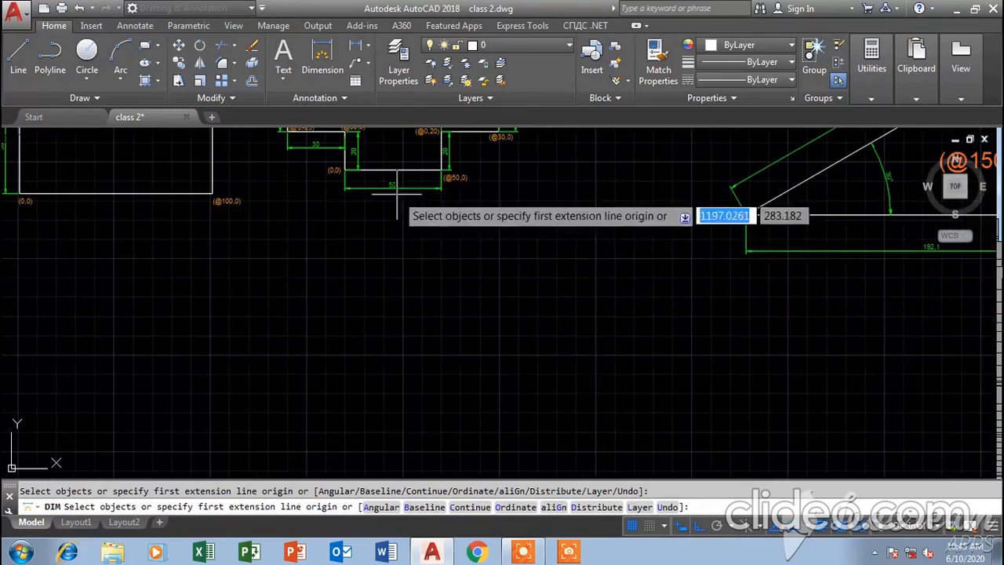
scroll(265, 282, "down", 3)
middle_click_drag(264, 284, 591, 291)
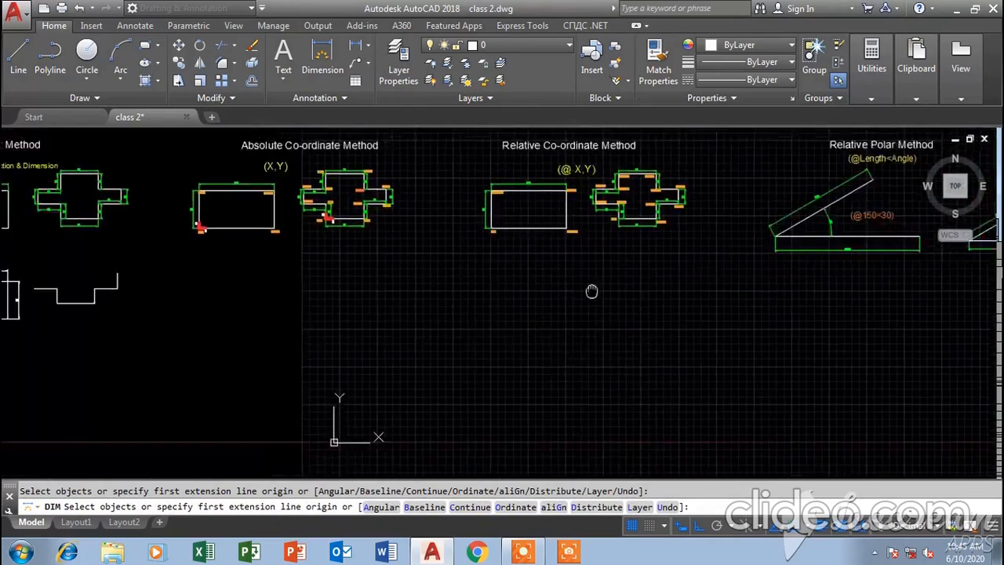
scroll(487, 353, "down", 2)
middle_click_drag(291, 388, 458, 375)
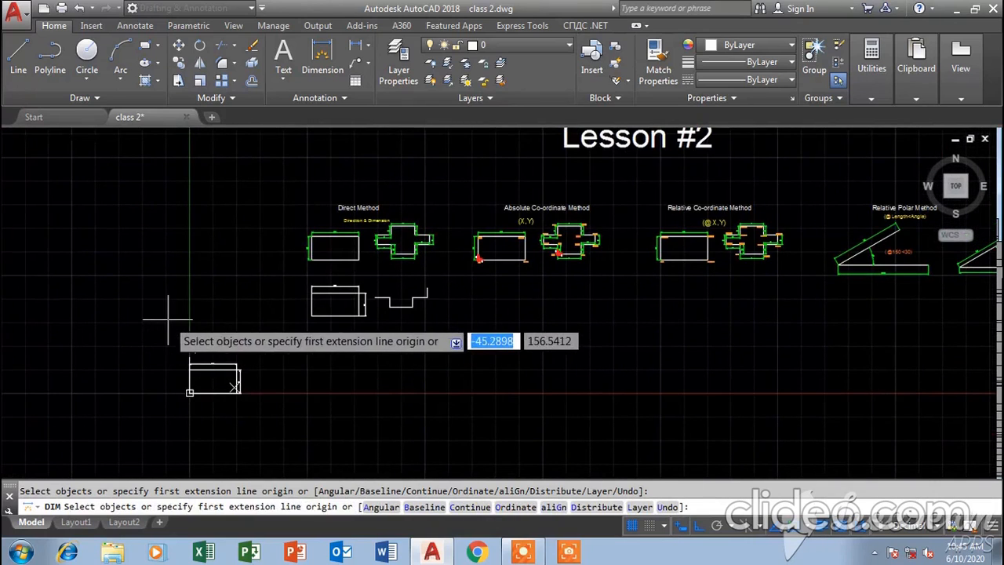
key("Escape")
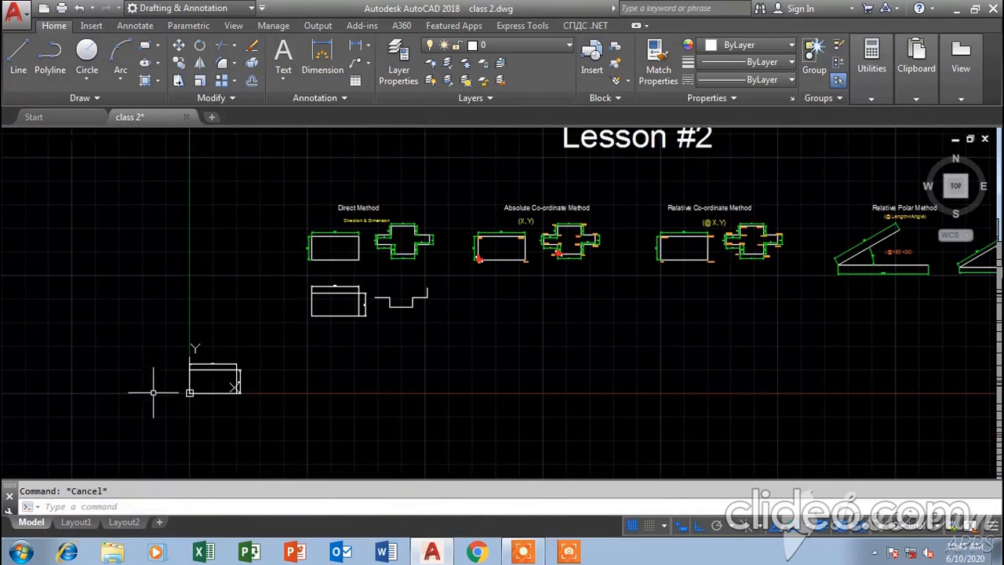
left_click(161, 343)
left_click(288, 403)
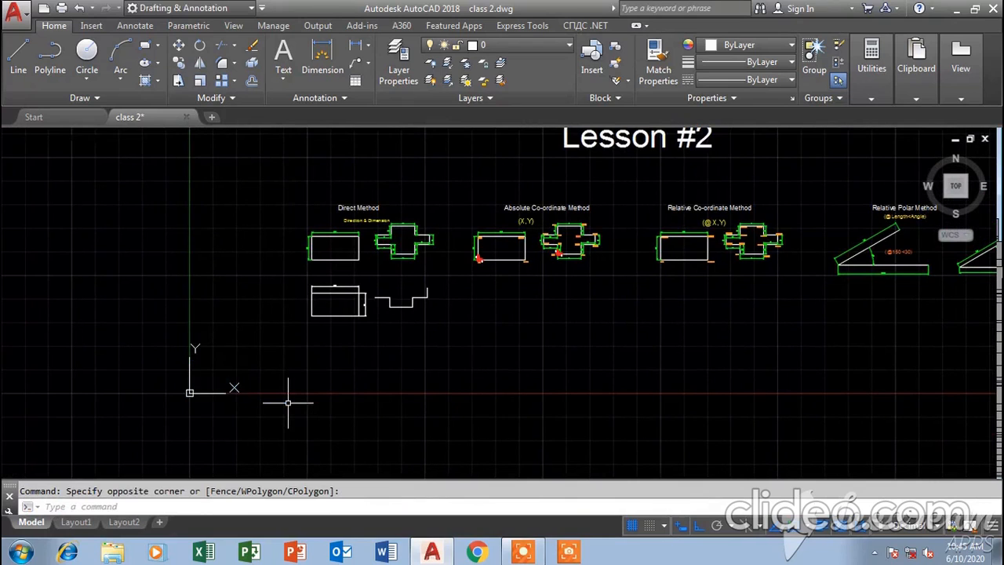
middle_click_drag(291, 323, 172, 376)
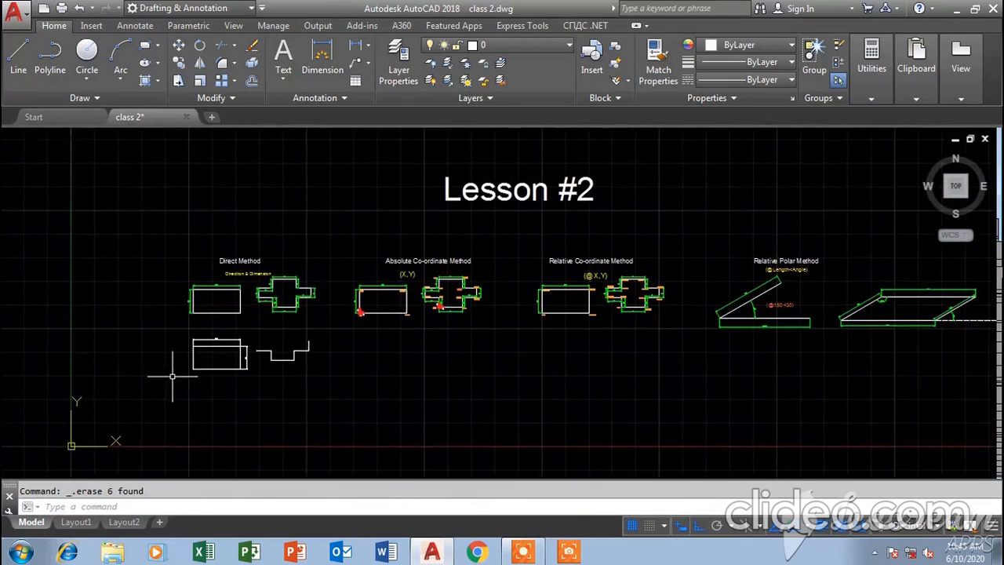
scroll(293, 346, "up", 2)
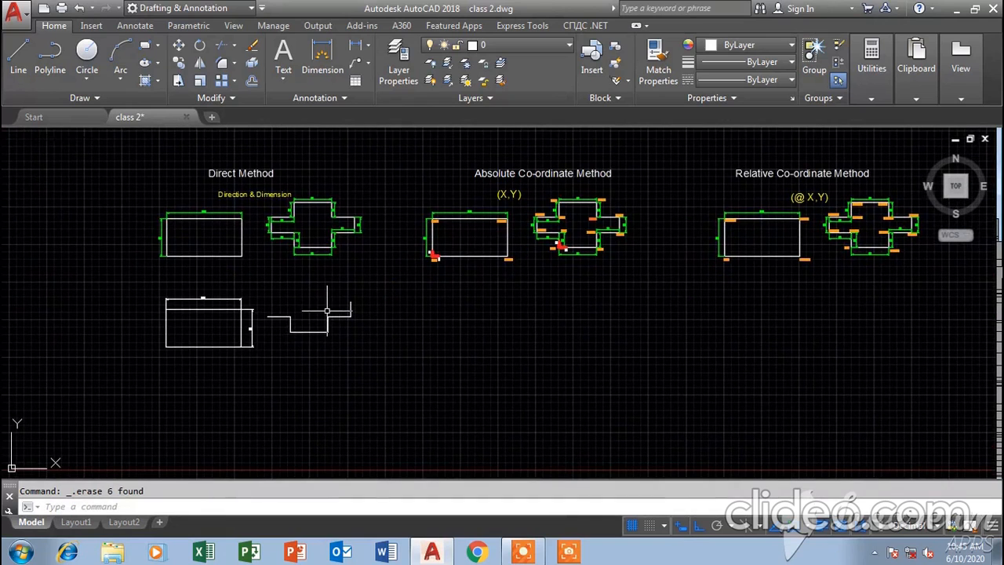
type("l")
key("Return")
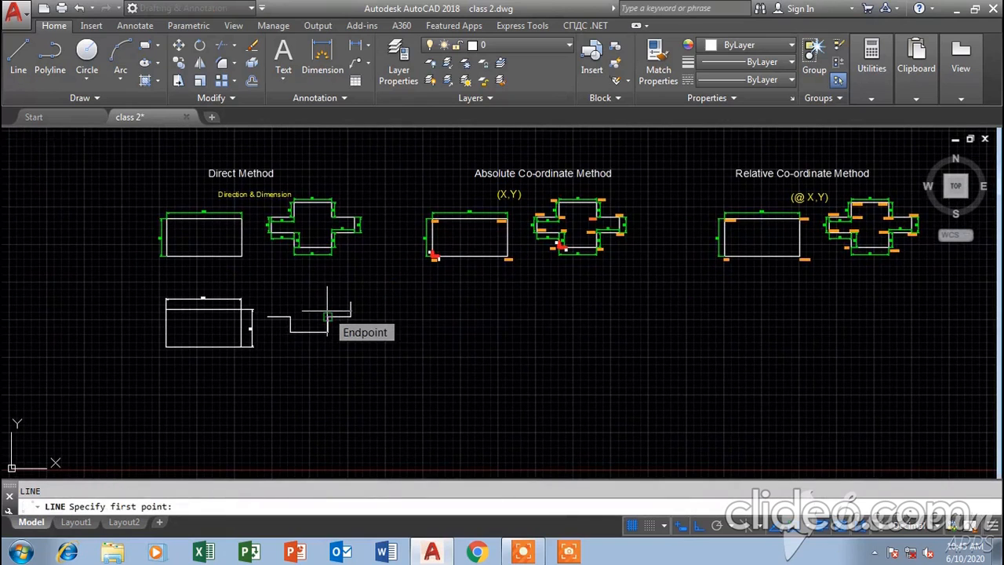
type("0")
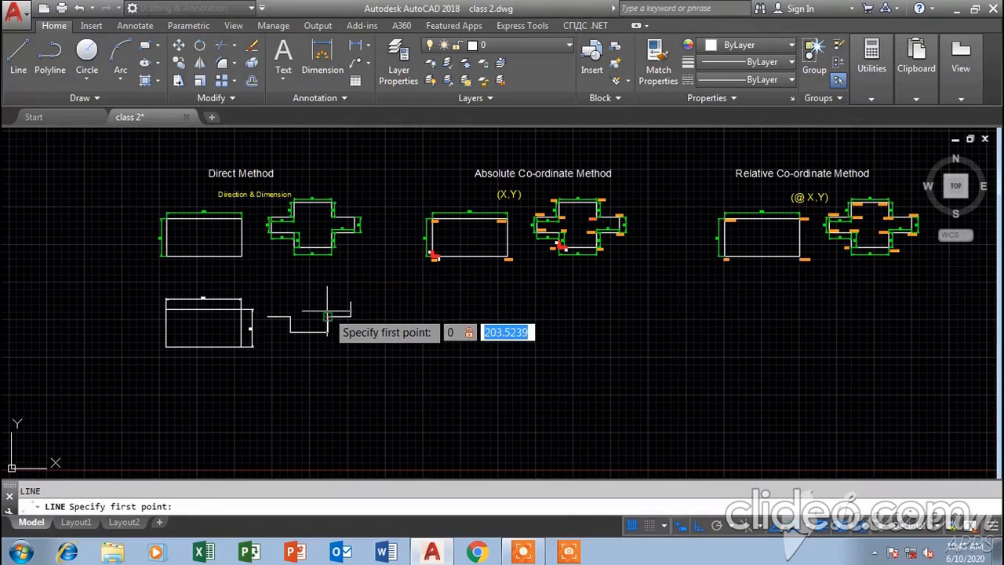
key("Return")
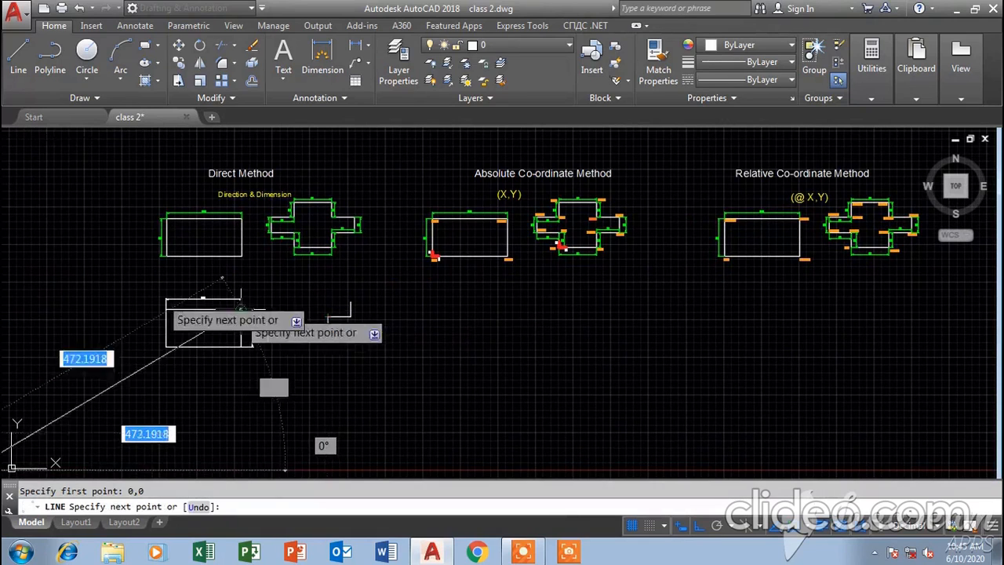
scroll(129, 362, "down", 4)
middle_click_drag(162, 382, 290, 311)
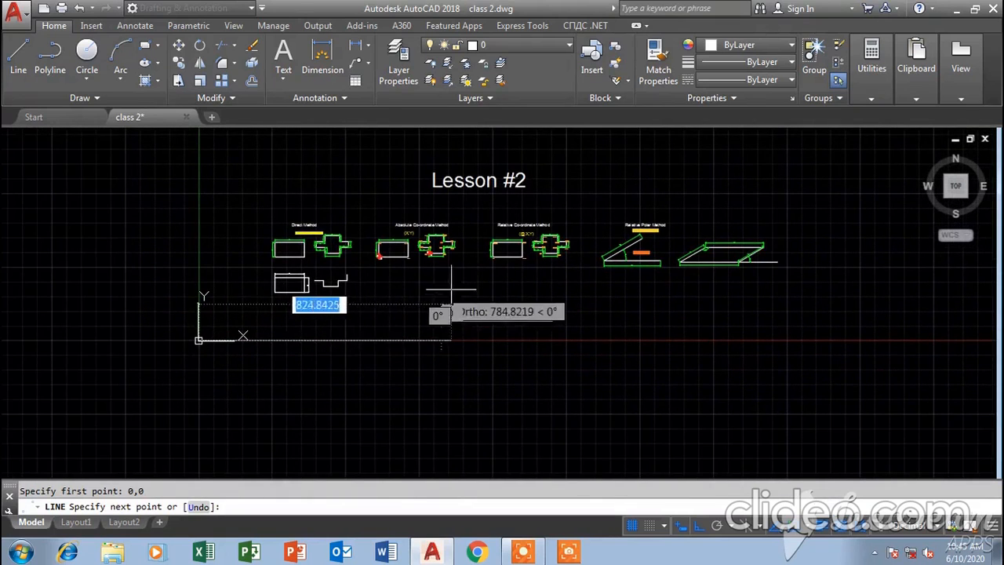
scroll(439, 314, "up", 5)
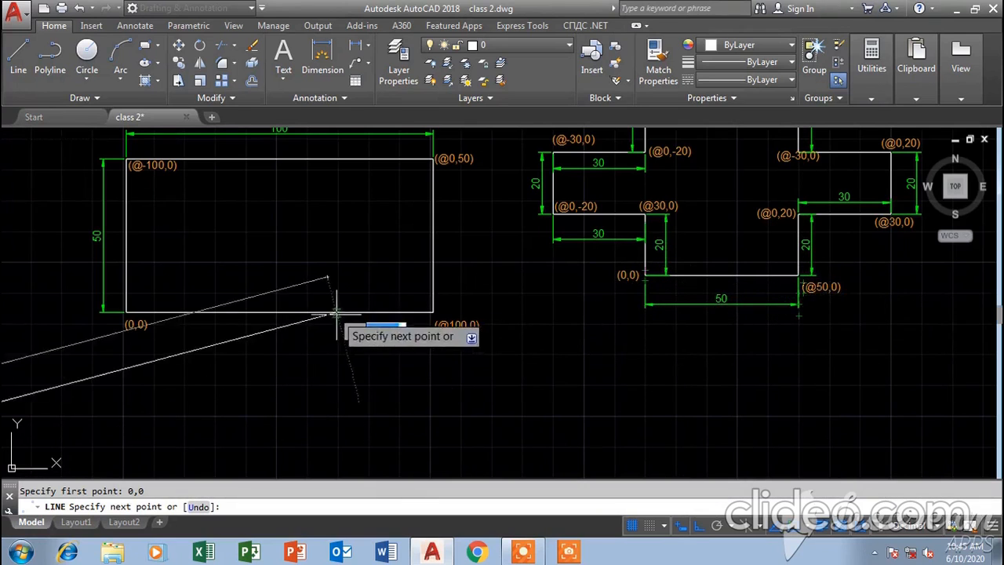
scroll(308, 332, "down", 2)
middle_click_drag(244, 385, 437, 271)
middle_click_drag(241, 395, 497, 207)
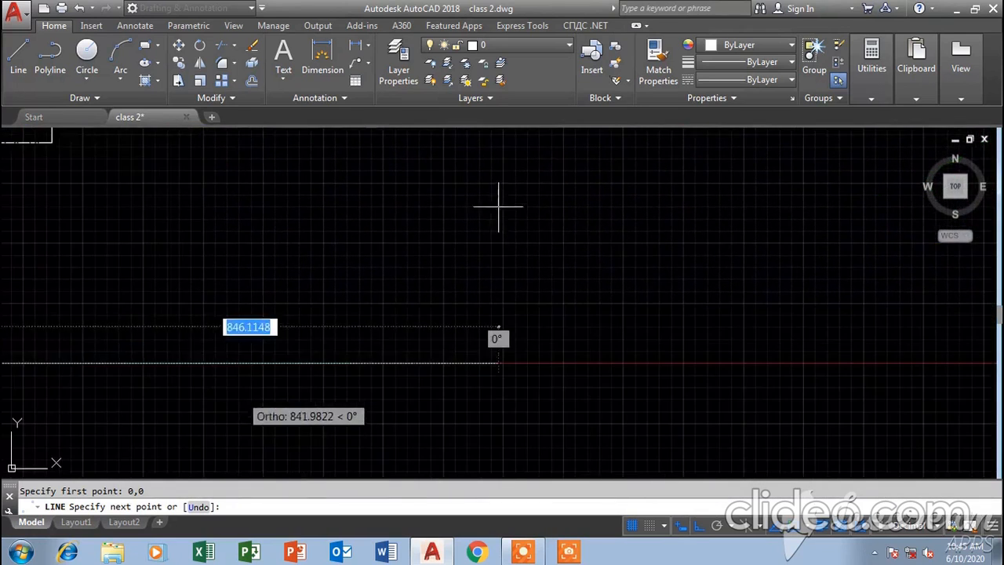
scroll(258, 367, "down", 5)
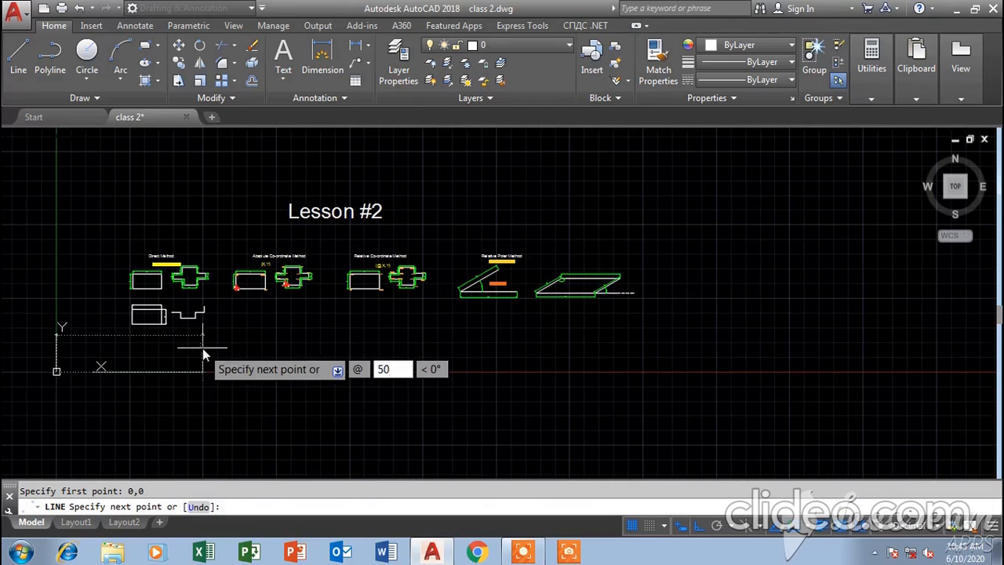
key("Tab")
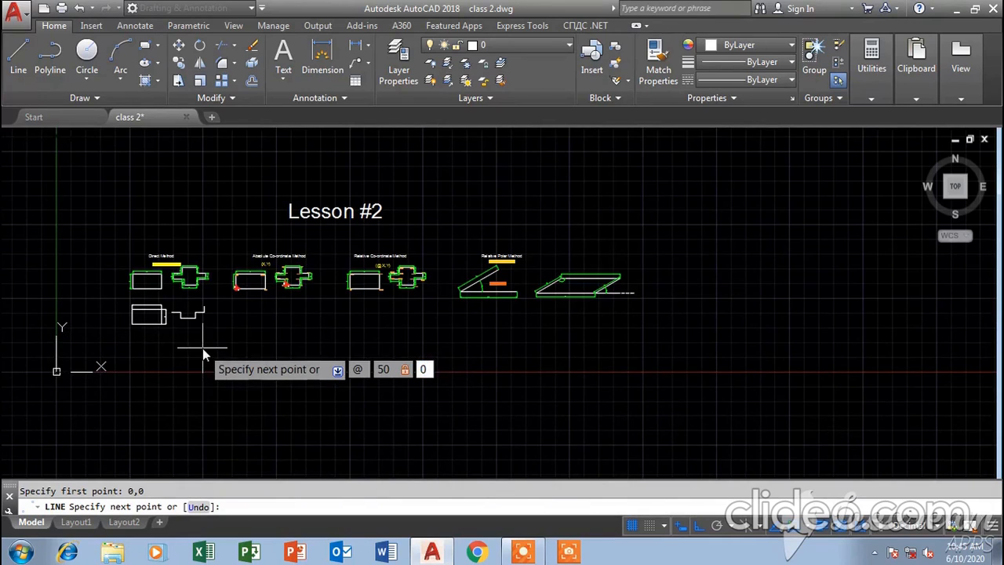
key("Return")
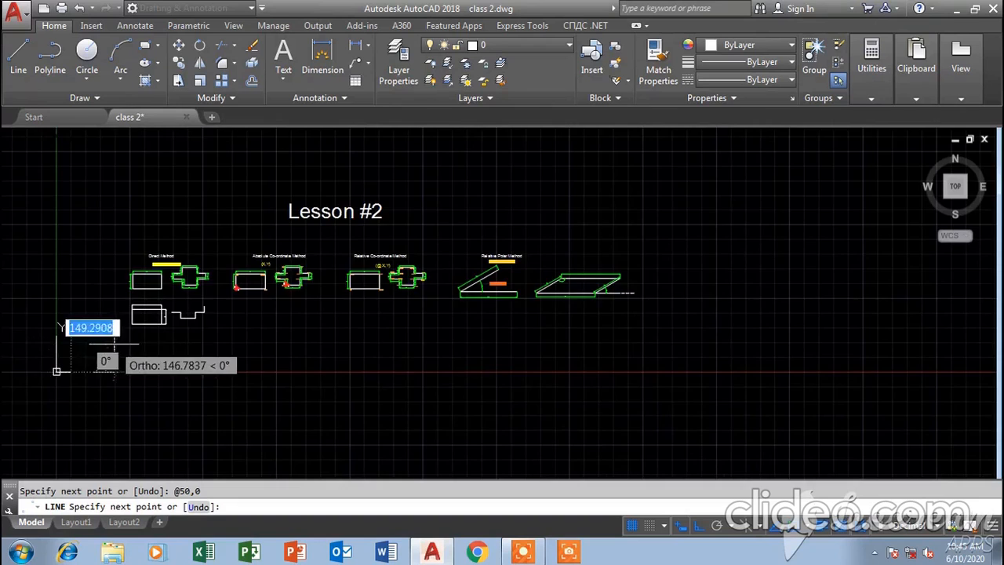
- Inspect the cross's new bottom edge at the origin and read the next corner coordinates on the Relative Co-ordinate Method reference cross
scroll(114, 344, "up", 6)
middle_click_drag(103, 358, 536, 296)
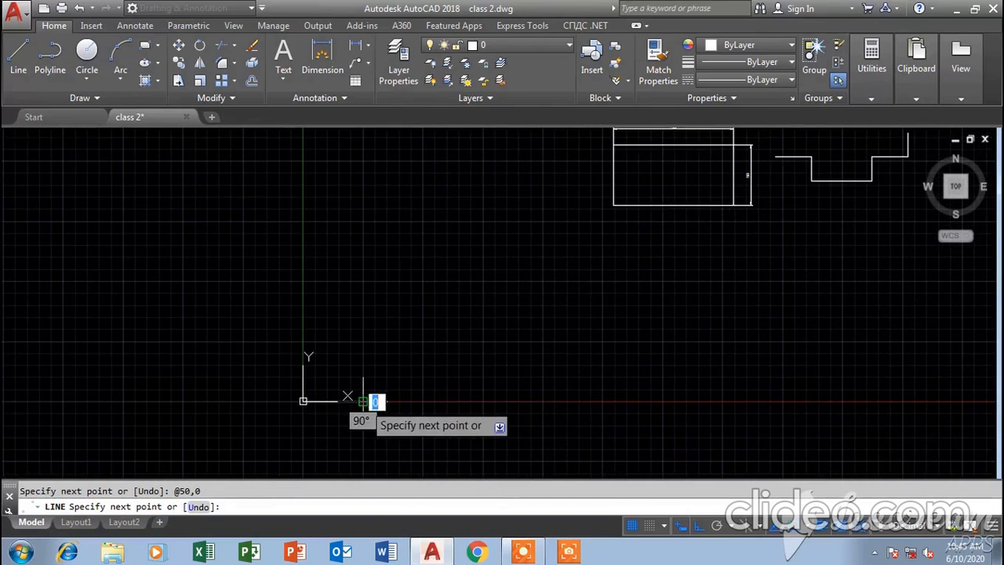
scroll(718, 273, "down", 6)
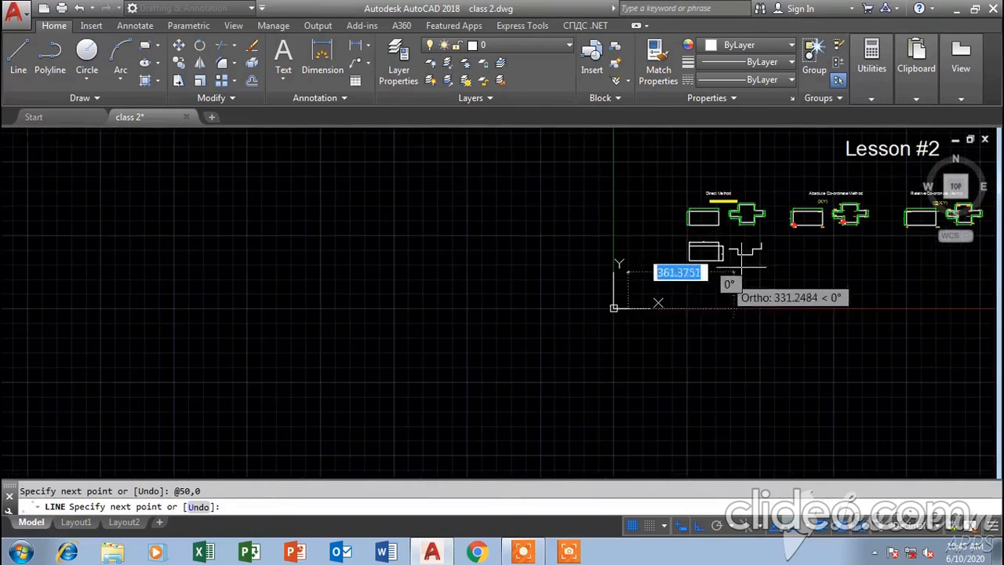
middle_click_drag(738, 269, 244, 274)
scroll(457, 227, "up", 6)
scroll(497, 230, "up", 6)
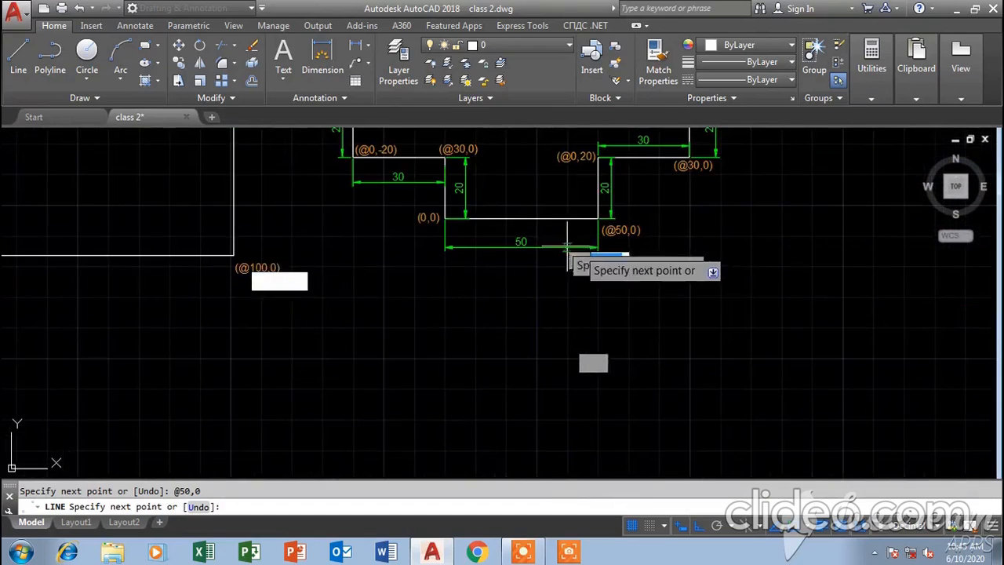
middle_click_drag(628, 226, 503, 416)
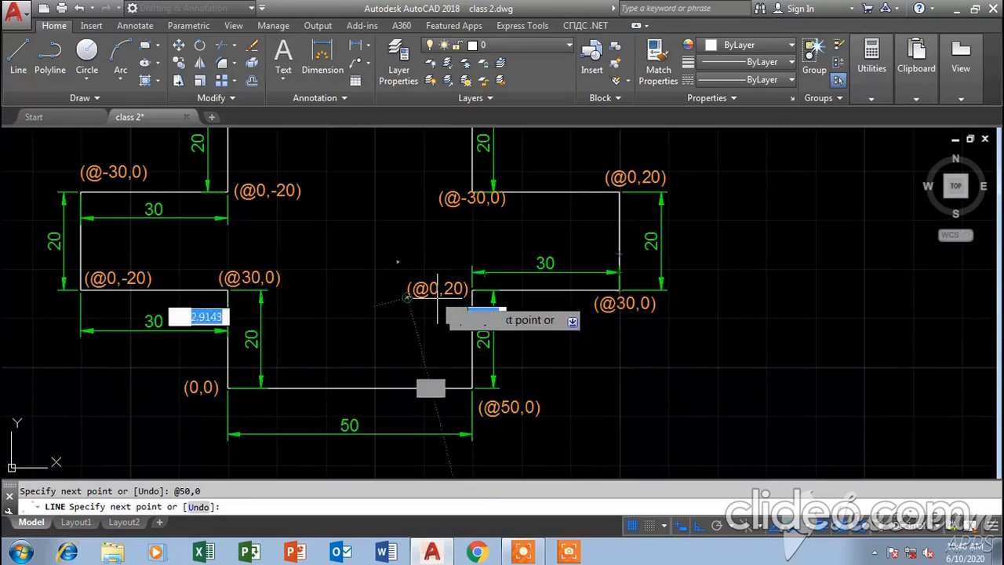
scroll(475, 314, "down", 6)
middle_click_drag(351, 358, 378, 350)
scroll(354, 410, "down", 4)
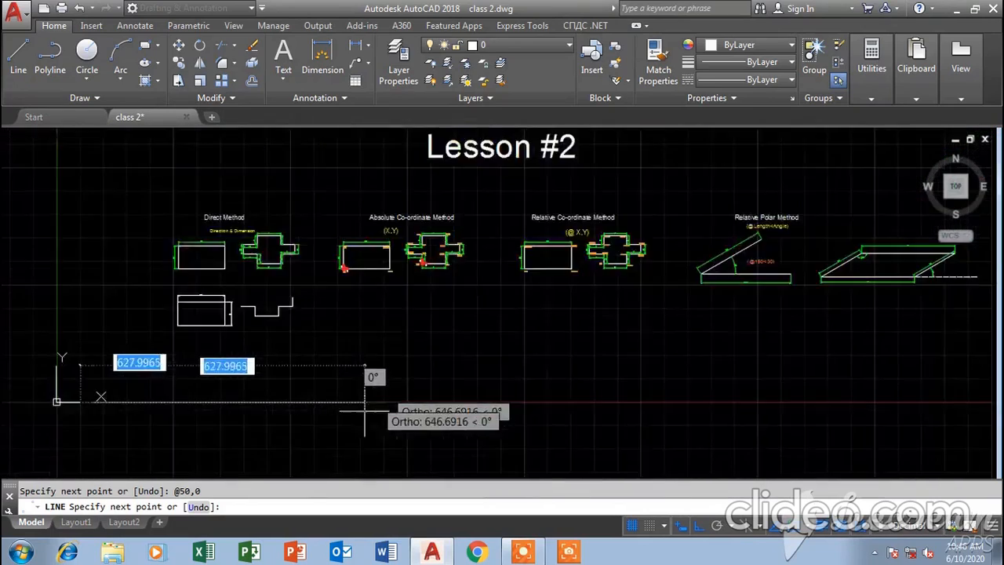
- Draw the cross's next edge upward from the end of the bottom edge to the relative point @0,20
scroll(269, 410, "up", 8)
scroll(144, 394, "up", 6)
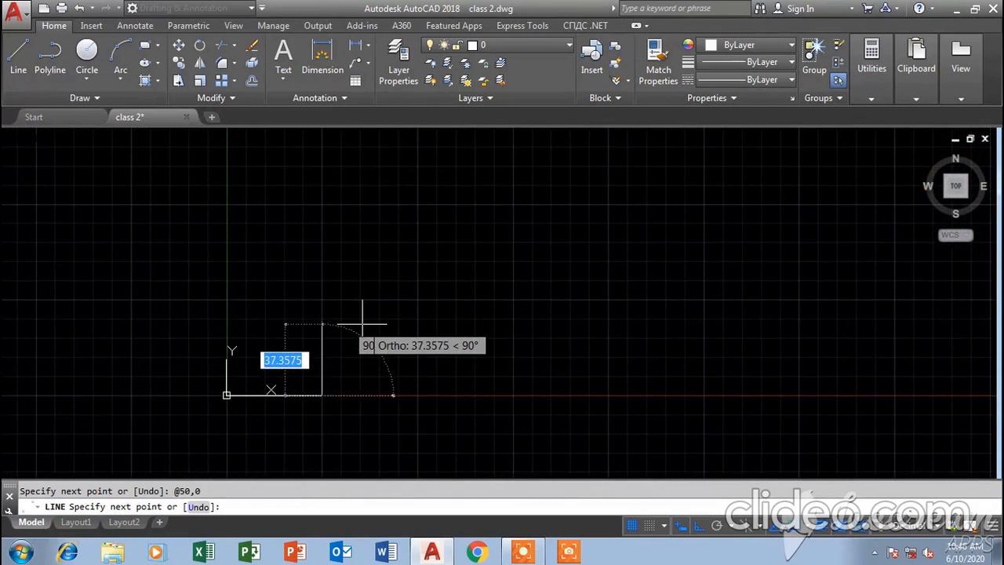
key("shift")
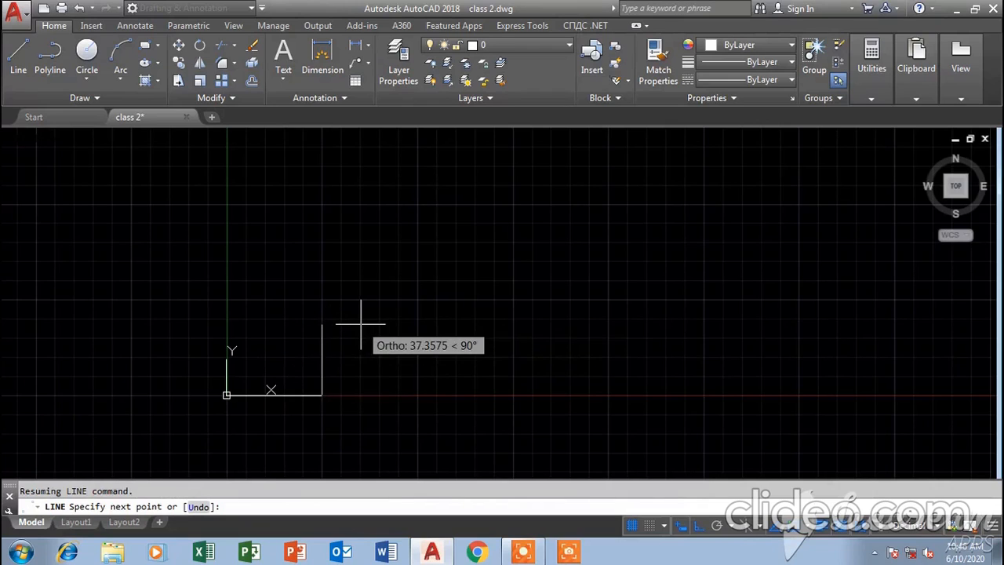
type("0")
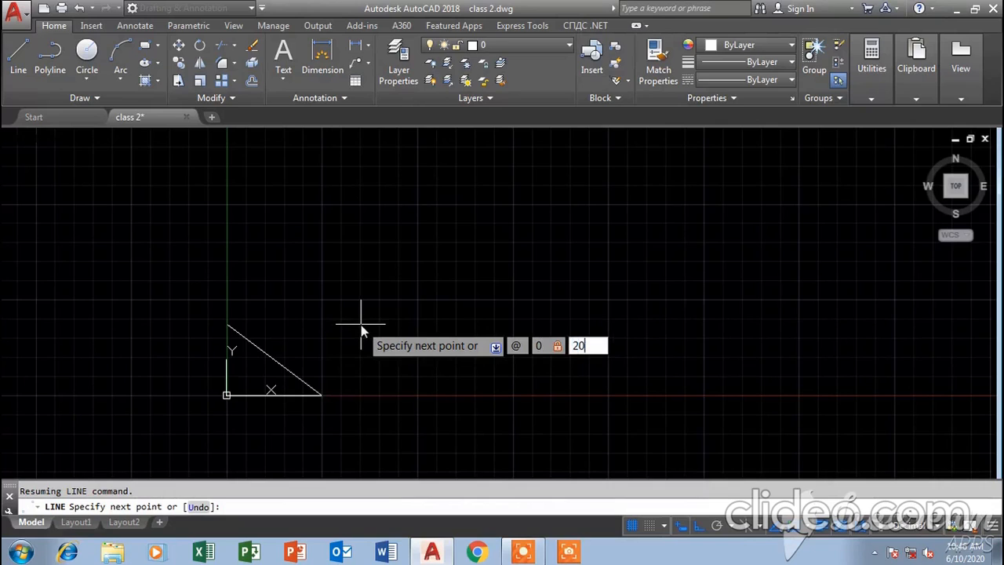
type(",20")
key("Return")
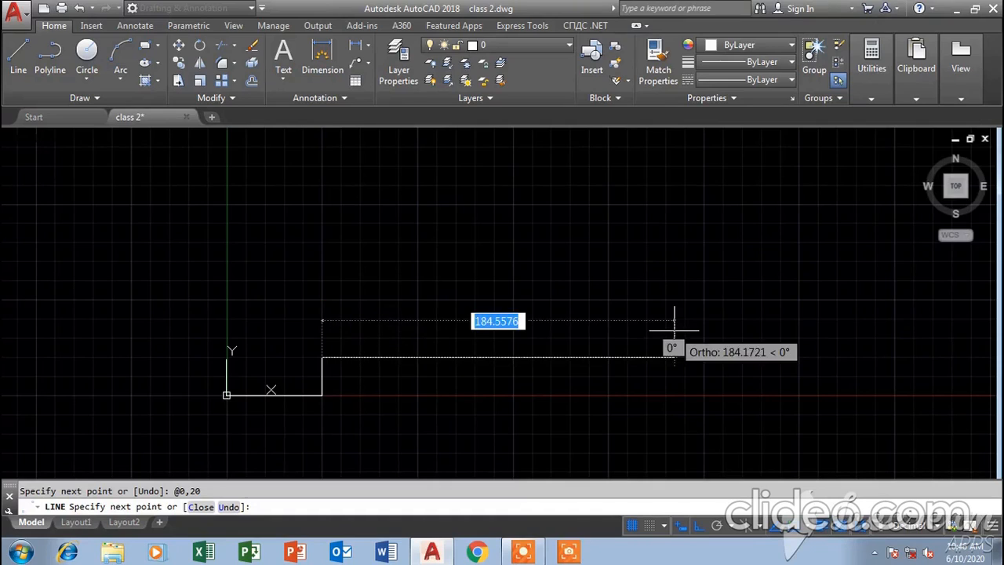
scroll(651, 291, "down", 5)
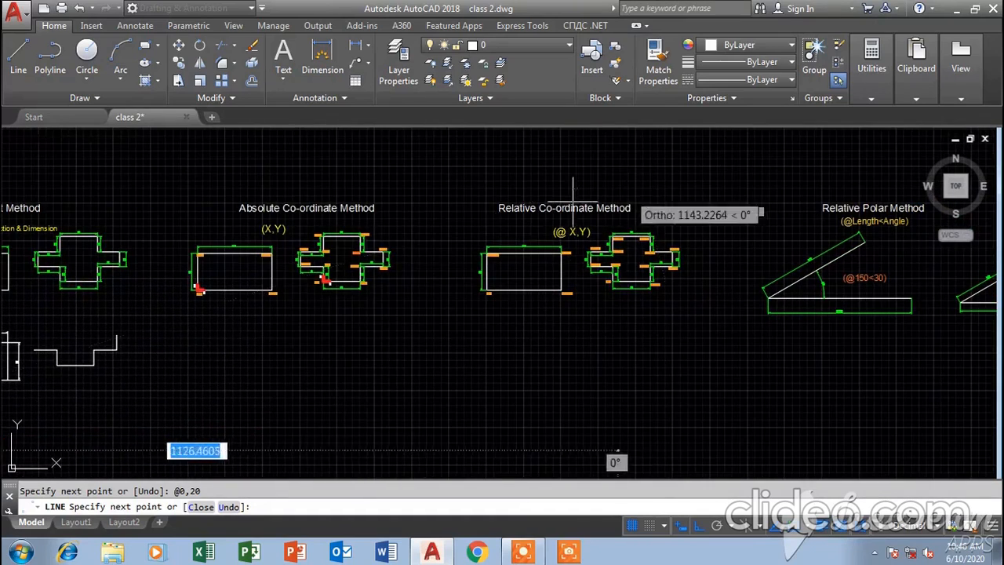
scroll(329, 275, "up", 6)
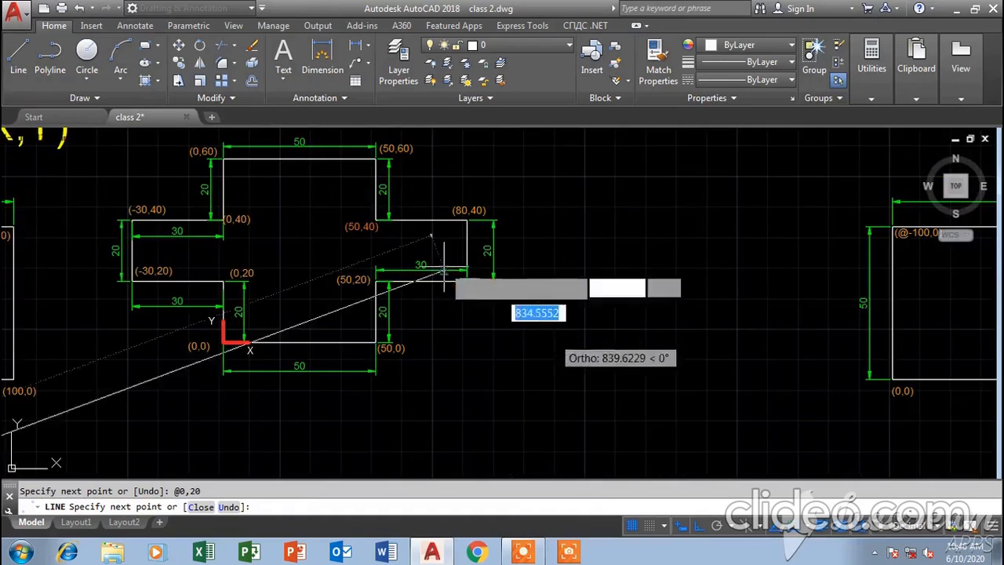
scroll(516, 311, "down", 3)
scroll(765, 298, "up", 3)
middle_click_drag(765, 298, 365, 336)
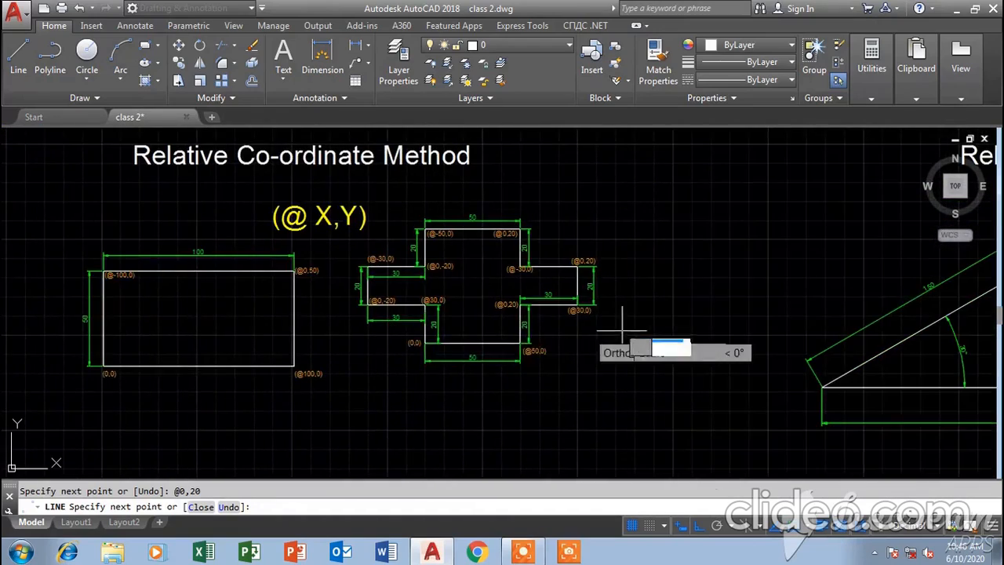
scroll(619, 328, "up", 4)
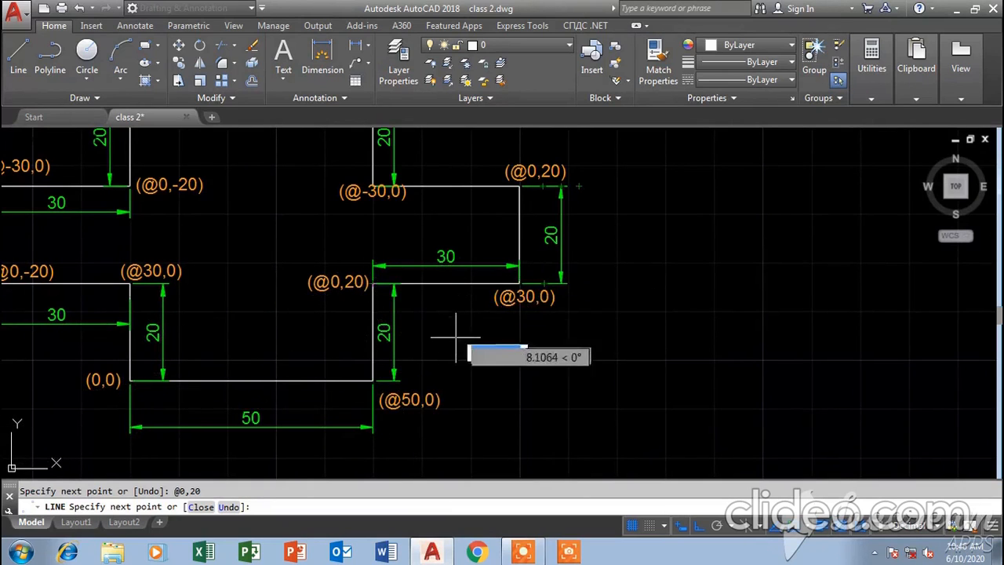
scroll(463, 343, "down", 8)
scroll(246, 409, "up", 8)
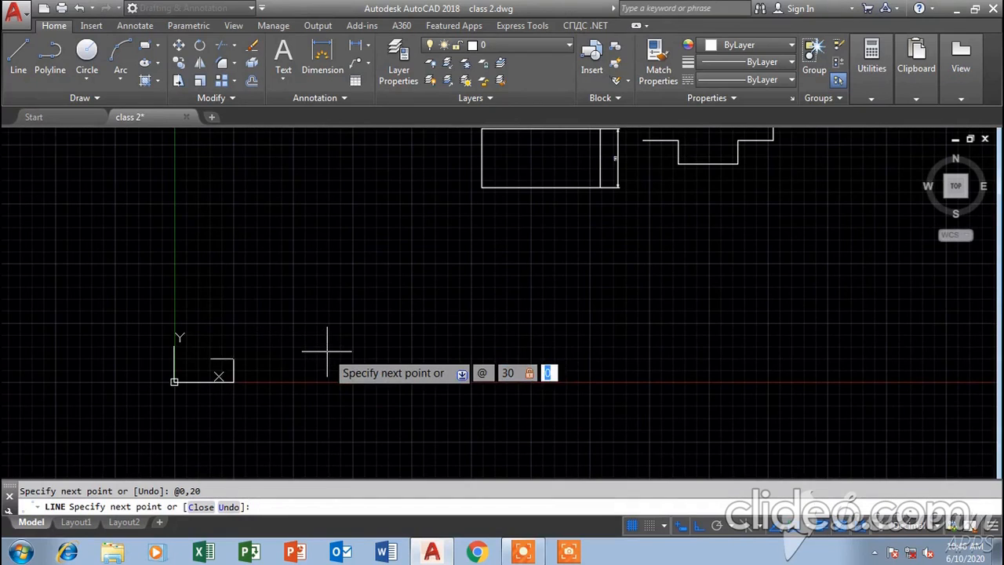
type("0")
key("Return")
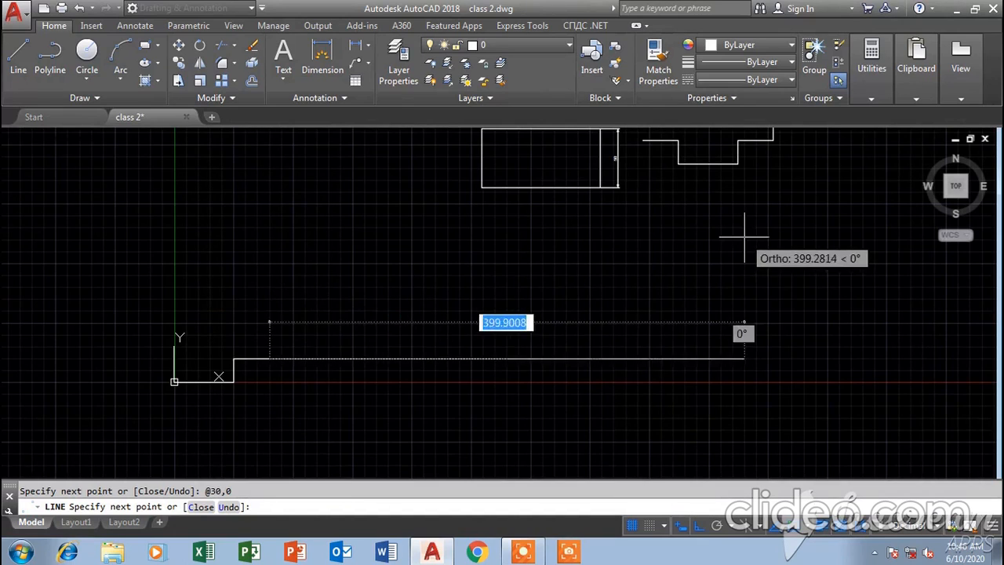
- Check the reference cross's next corner, draw the right arm's end edge to the relative point @0,20, and end the line
scroll(744, 235, "down", 4)
middle_click_drag(865, 186, 666, 275)
mouse_move(869, 233)
middle_mouse_down()
mouse_move(591, 290)
mouse_move(490, 323)
middle_mouse_up()
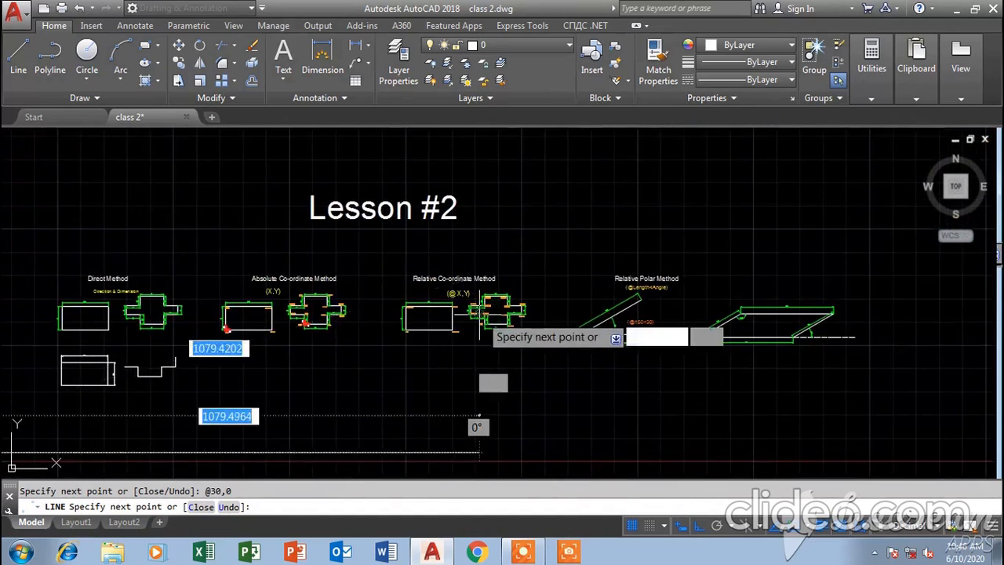
scroll(590, 297, "up", 7)
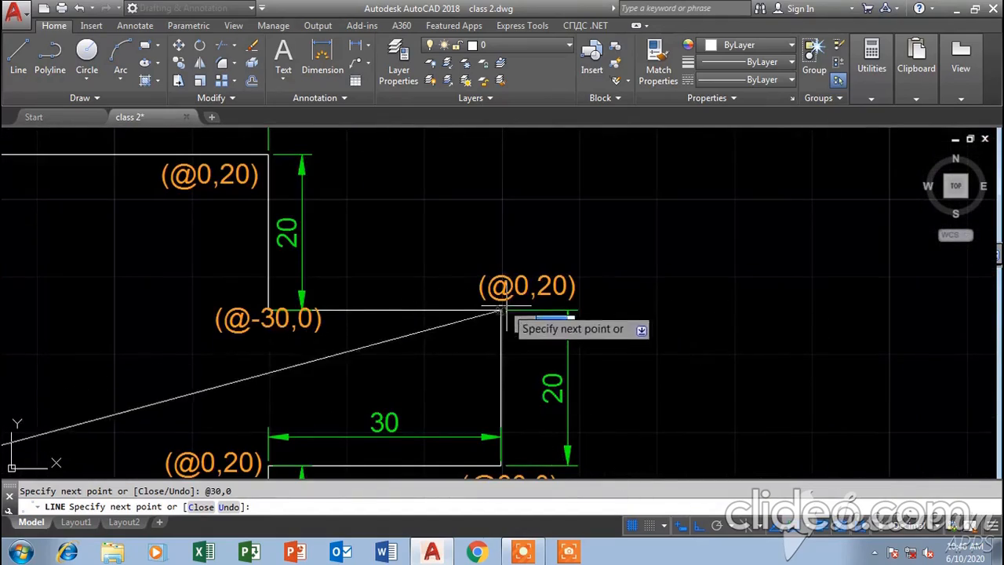
scroll(494, 298, "down", 5)
middle_click_drag(320, 399, 647, 201)
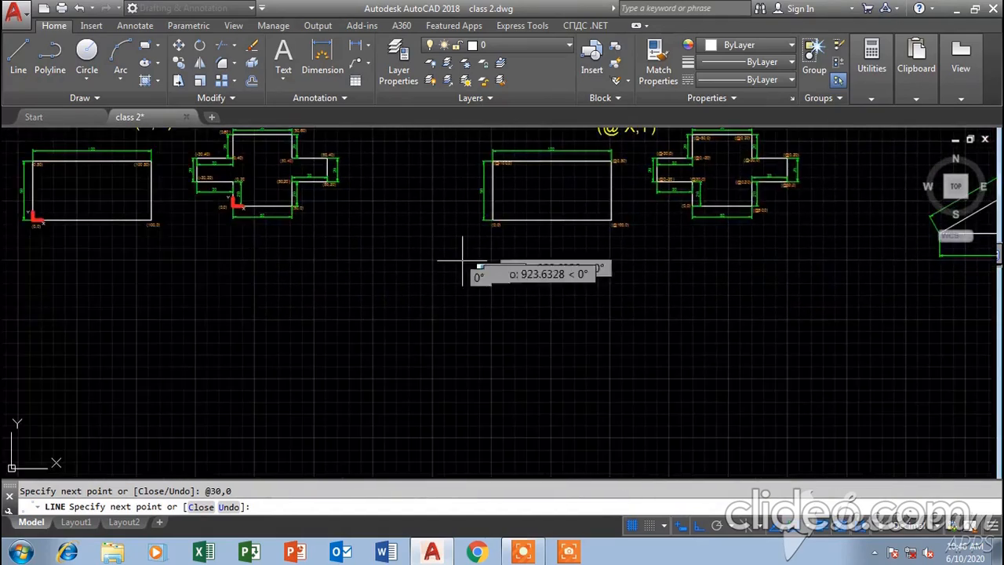
scroll(447, 267, "down", 4)
middle_click_drag(311, 329, 853, 219)
scroll(627, 247, "up", 2)
scroll(625, 247, "up", 4)
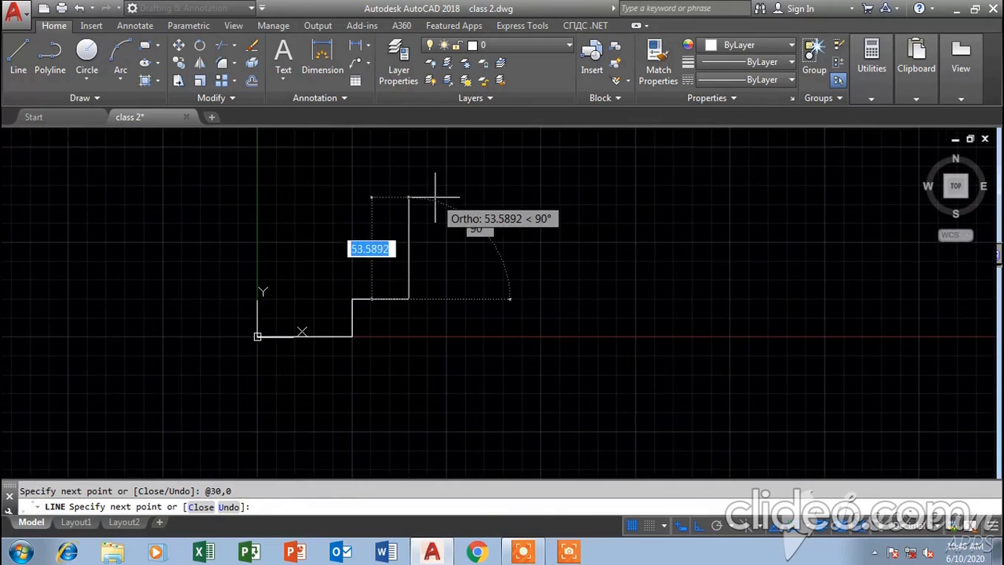
key("Tab")
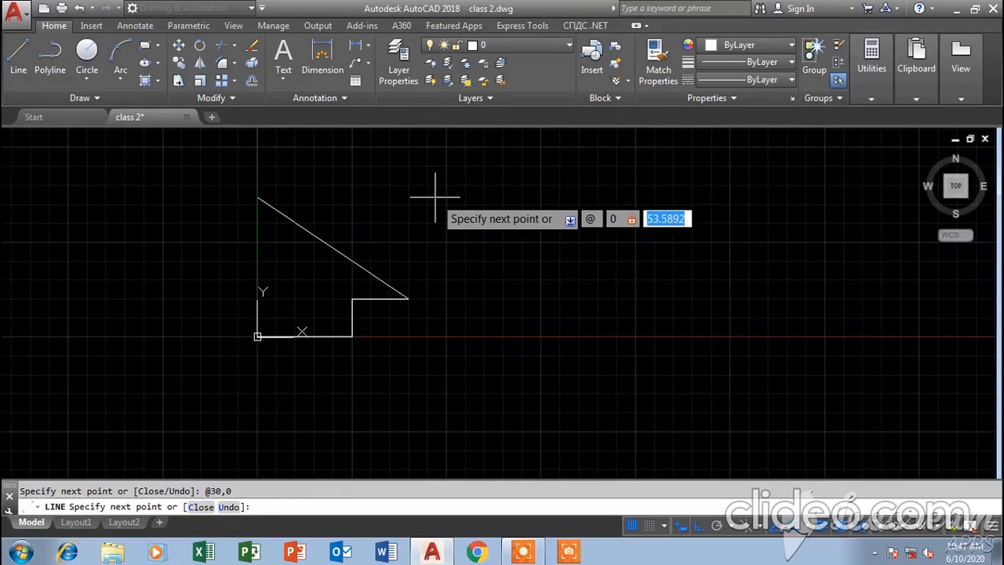
key("Return")
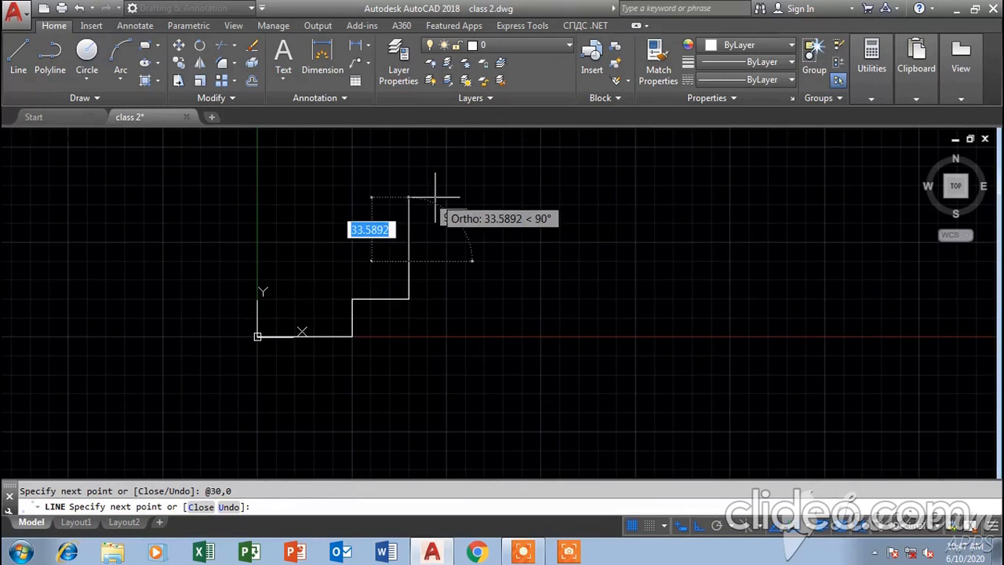
key("Escape")
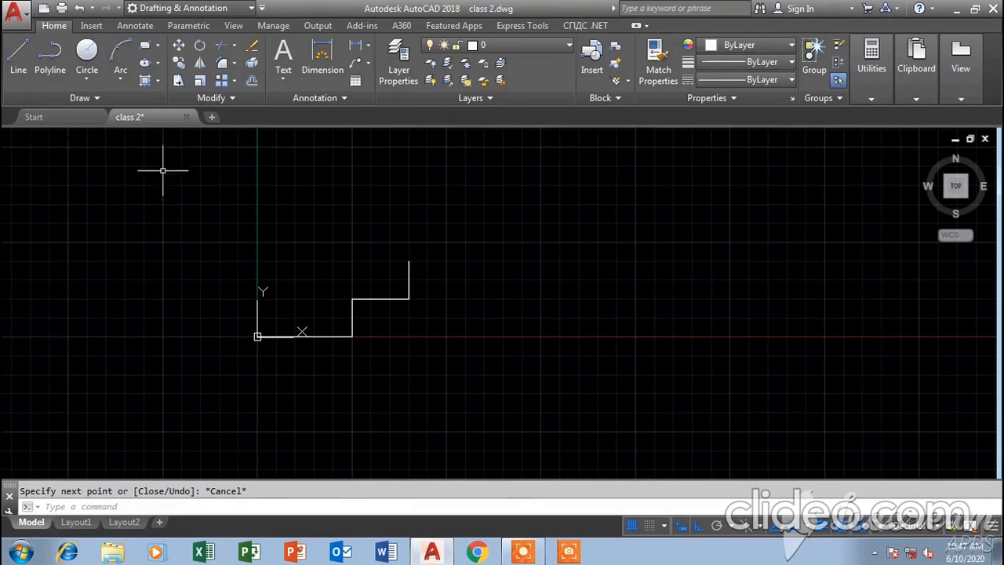
- Delete all the partial cross's lines at the origin
scroll(351, 258, "down", 5)
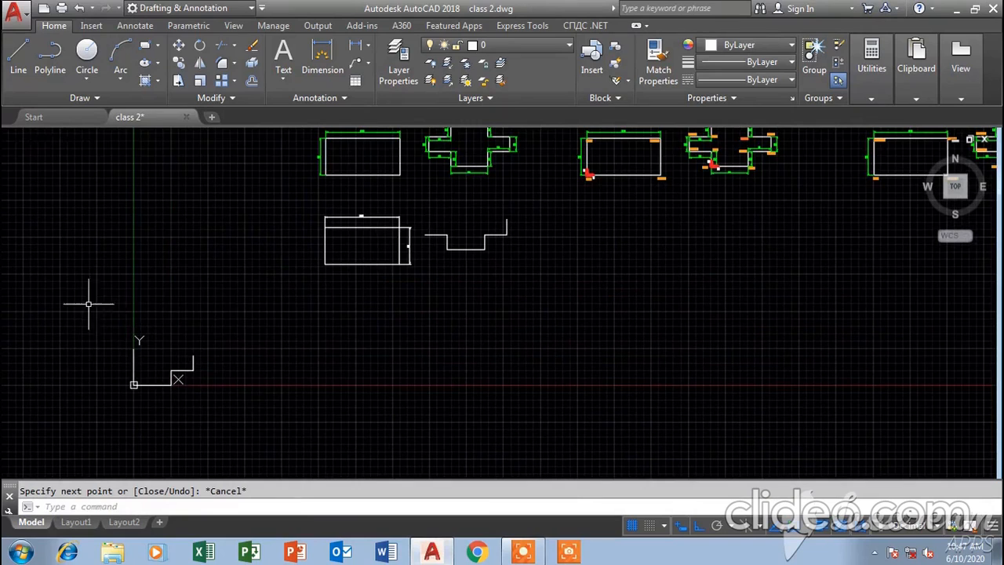
left_click(75, 297)
left_click(208, 411)
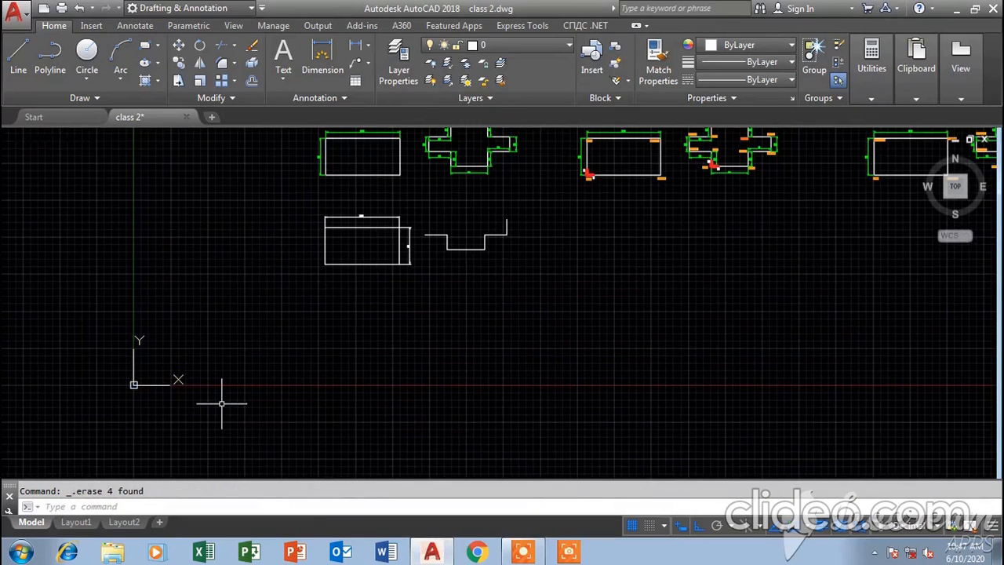
scroll(383, 380, "down", 4)
middle_click_drag(625, 328, 218, 334)
scroll(294, 297, "up", 4)
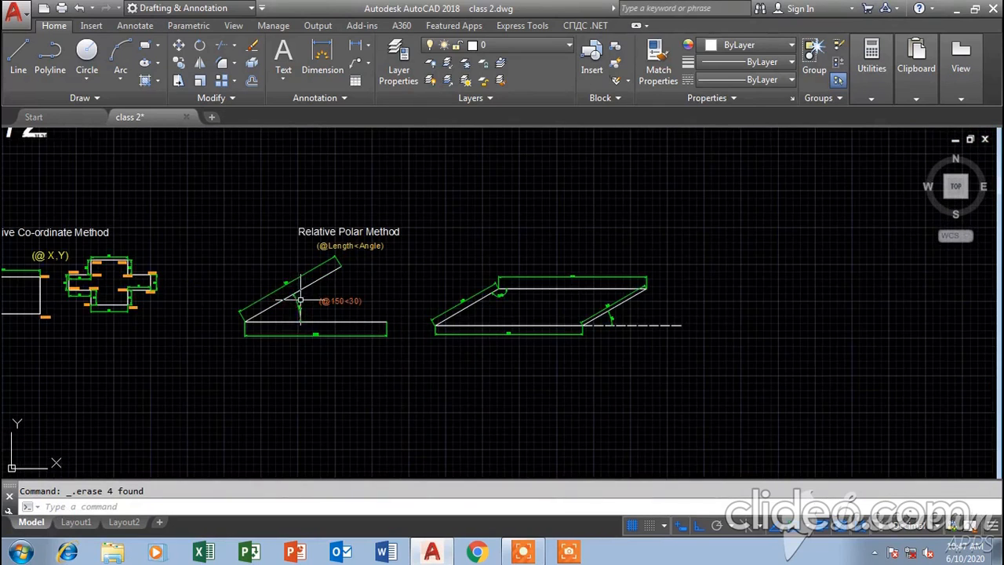
scroll(310, 288, "up", 4)
middle_click_drag(355, 240, 360, 265)
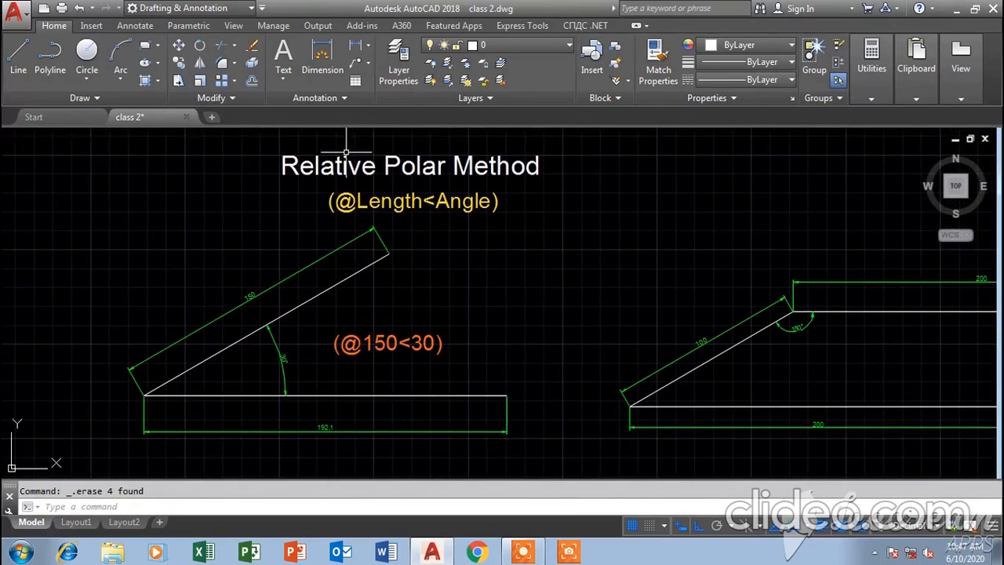
scroll(274, 285, "down", 4)
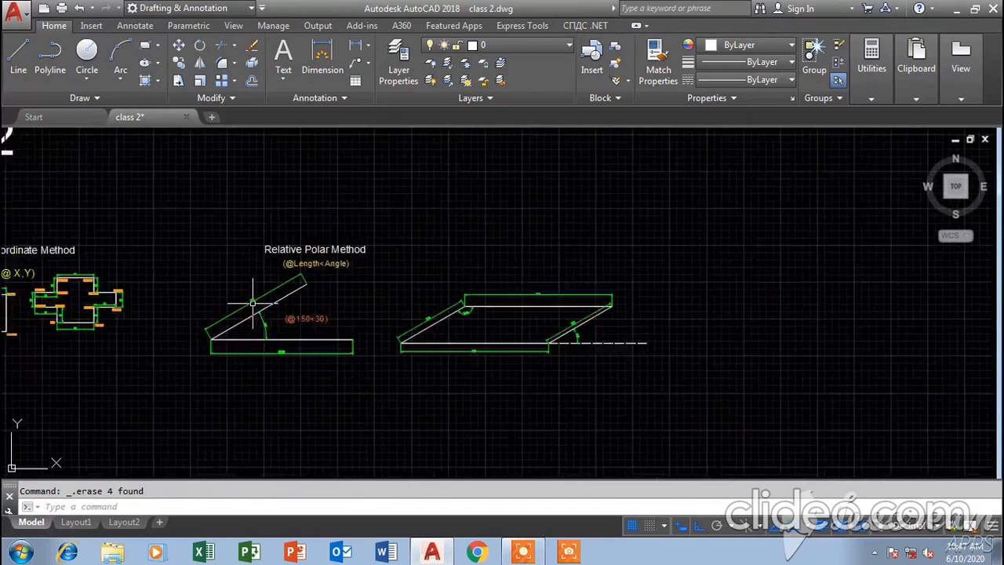
middle_click_drag(240, 343, 539, 329)
scroll(295, 341, "down", 3)
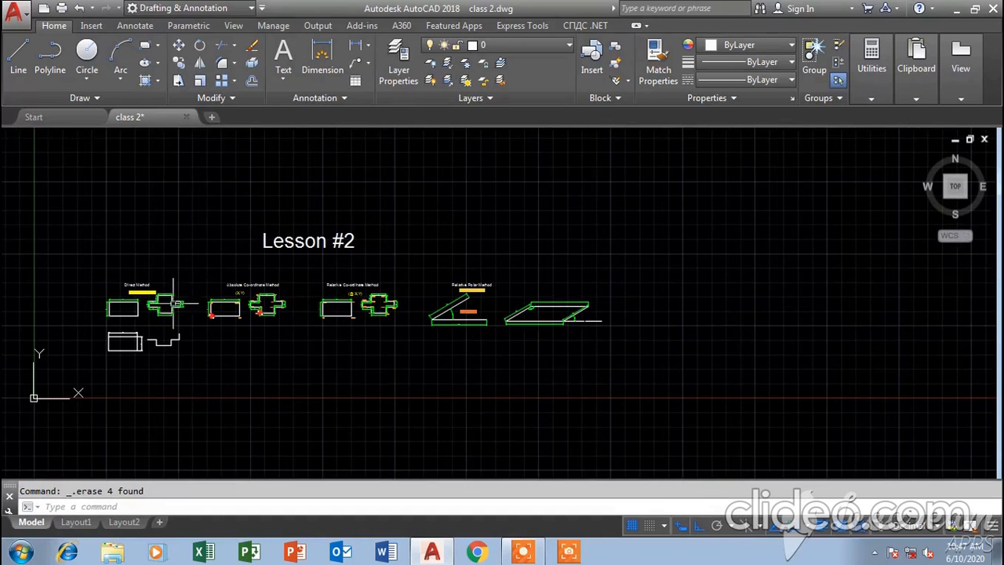
scroll(255, 324, "up", 5)
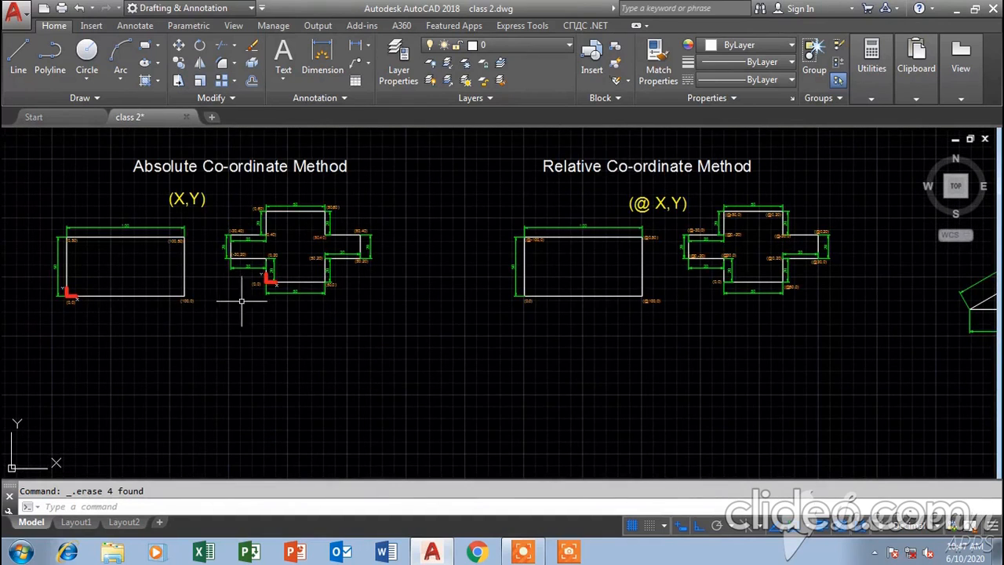
left_click(29, 50)
left_click(85, 427)
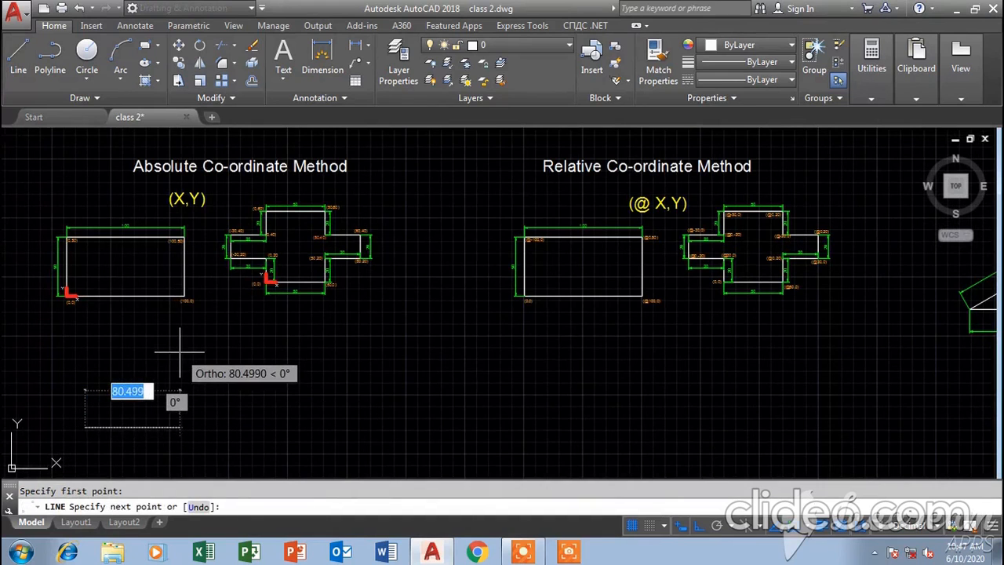
scroll(179, 357, "up", 2)
middle_click_drag(164, 404, 381, 332)
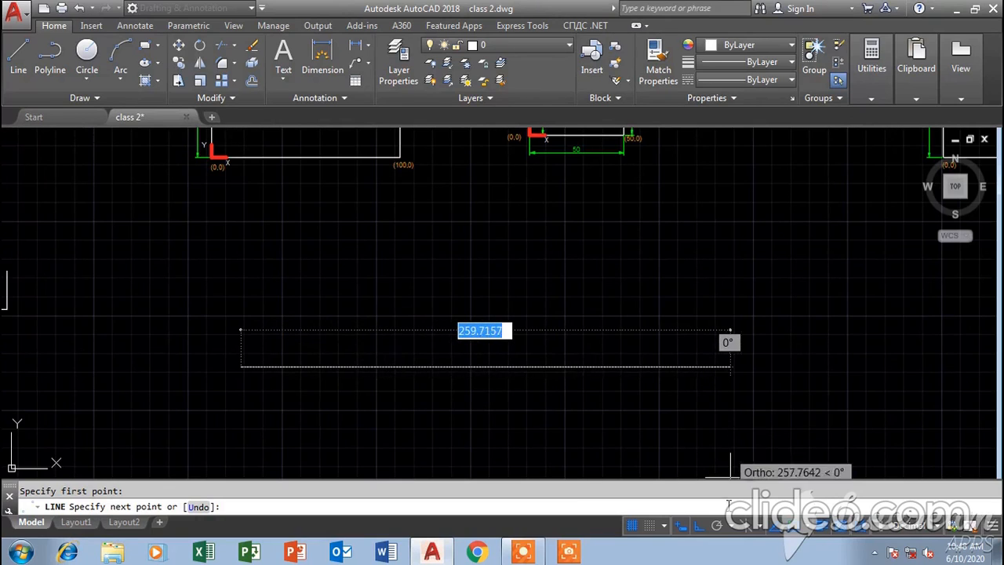
left_click(698, 527)
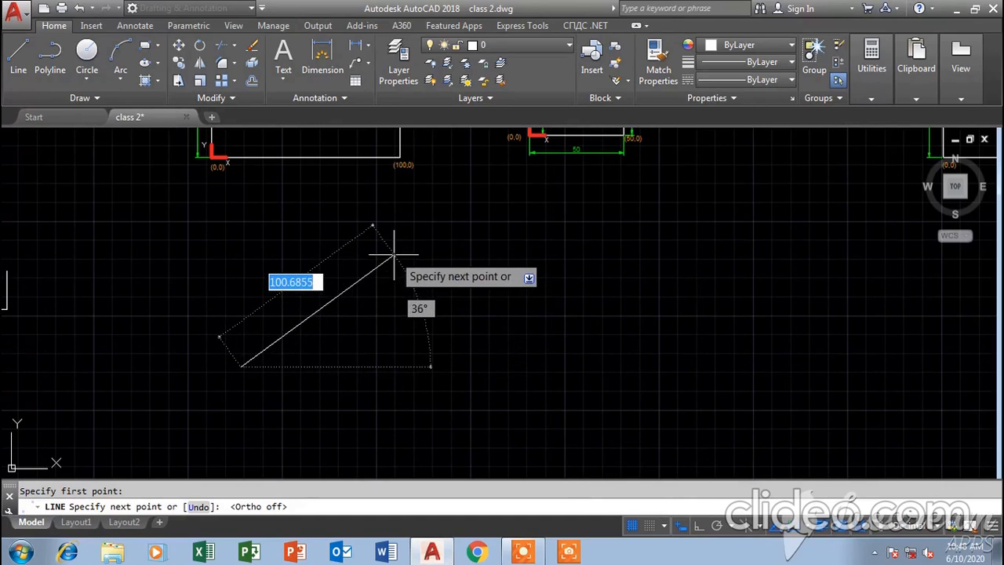
key("Escape")
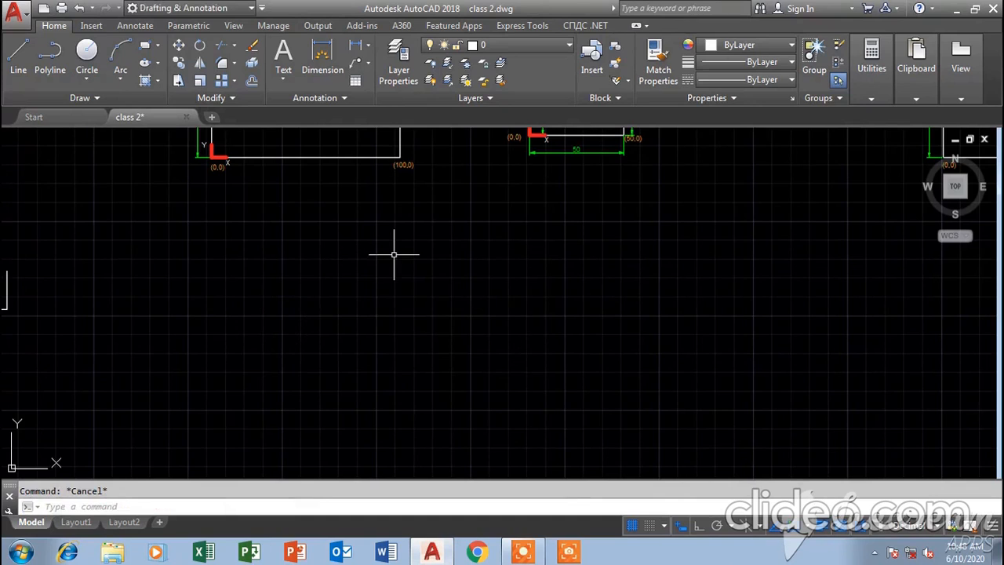
- Examine the Relative Polar Method angle example and read its base length, sloped length and angle
scroll(393, 255, "down", 3)
middle_click_drag(698, 235, 450, 237)
scroll(567, 205, "up", 4)
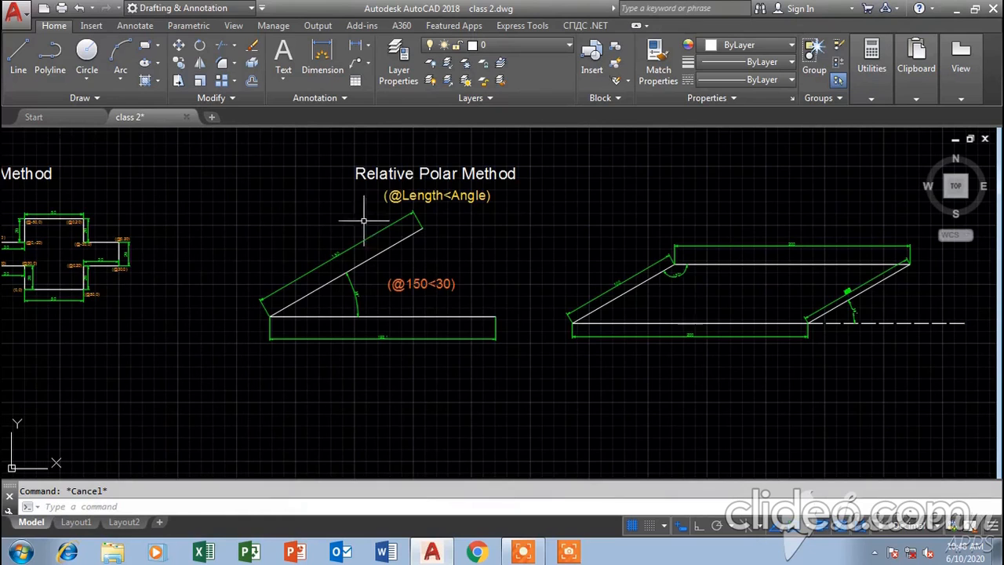
middle_click_drag(288, 382, 299, 338)
middle_click_drag(282, 422, 286, 407)
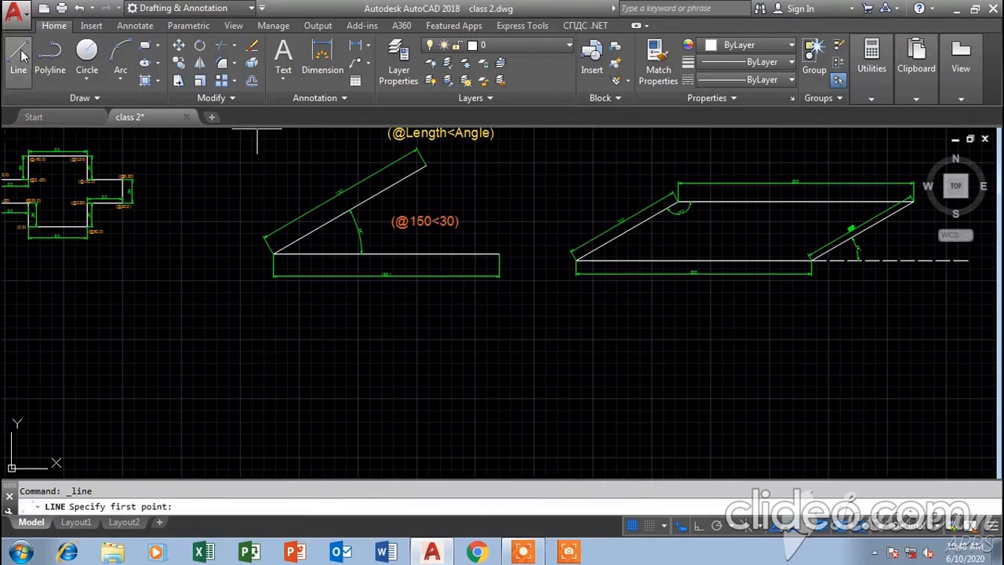
scroll(390, 273, "up", 6)
middle_click_drag(392, 271, 418, 314)
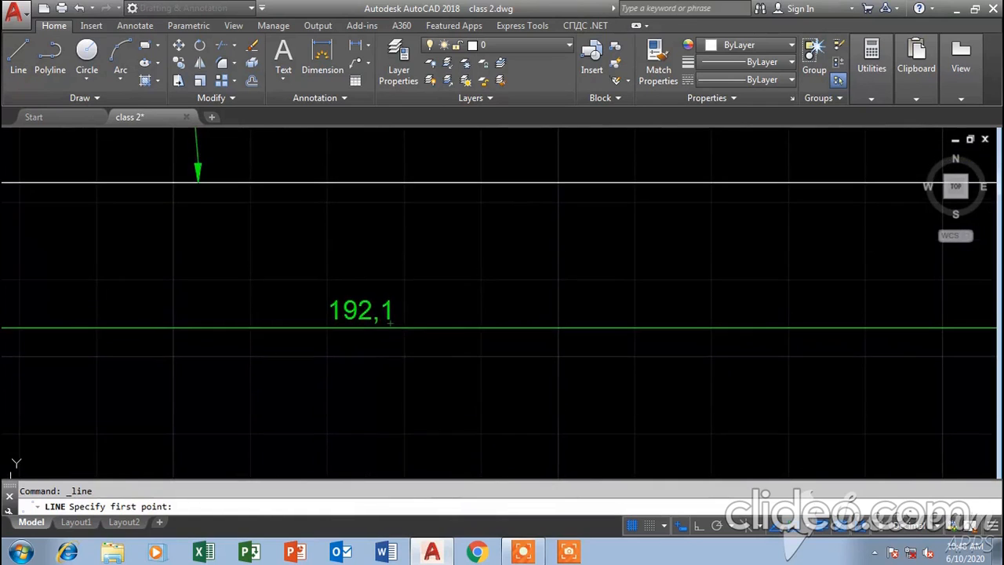
scroll(419, 317, "down", 5)
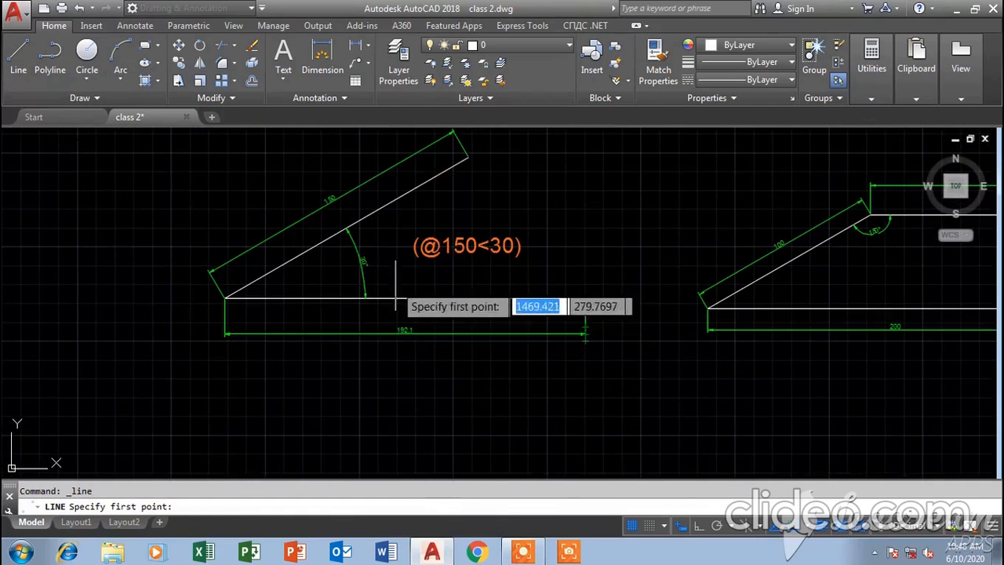
- Draw a horizontal base line 190 units long with Ortho on, below the Relative Polar Method angle example
middle_click_drag(324, 419, 329, 337)
scroll(329, 337, "down", 3)
middle_click_drag(313, 414, 322, 352)
left_click(277, 375)
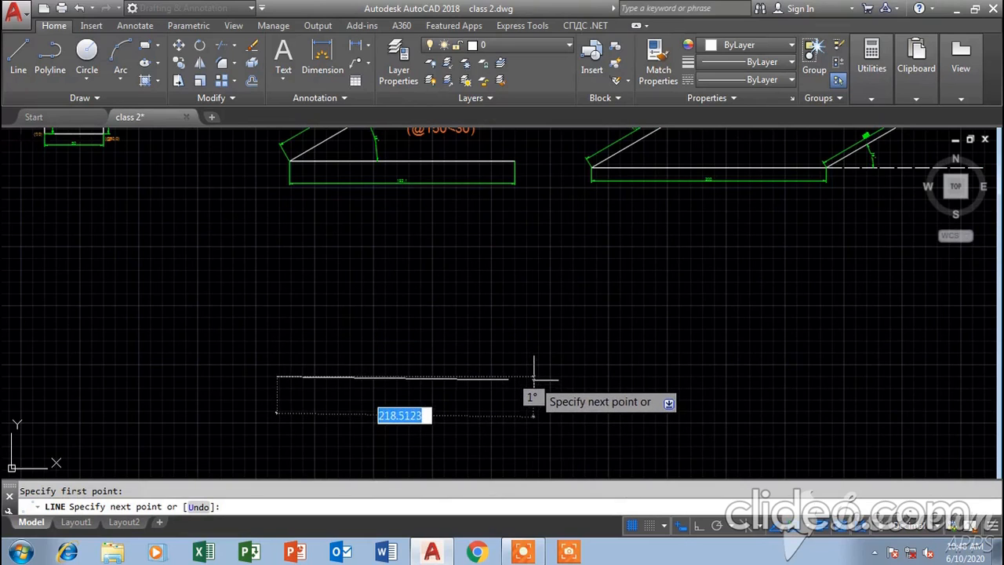
left_click(695, 527)
type("1")
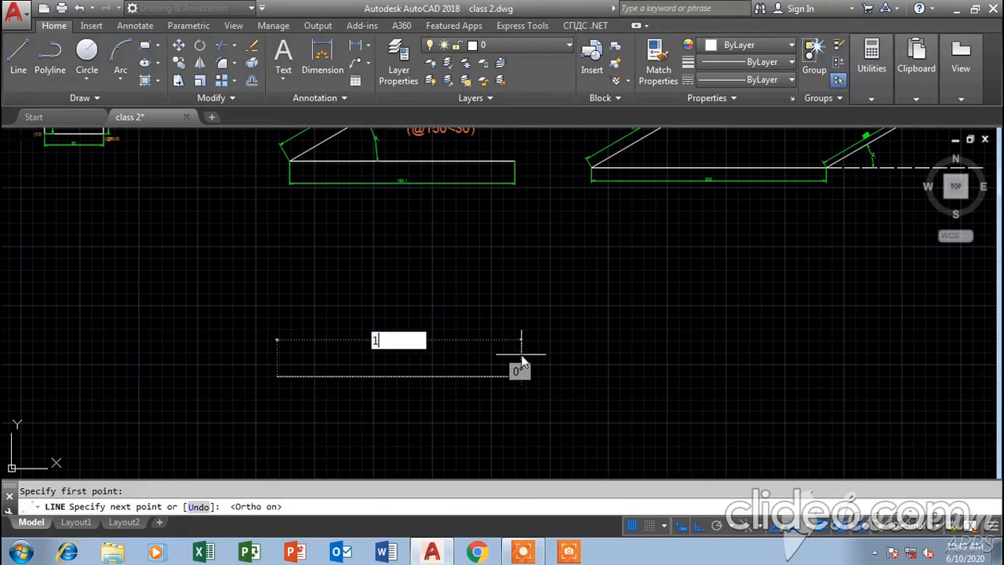
type("9")
key("Return")
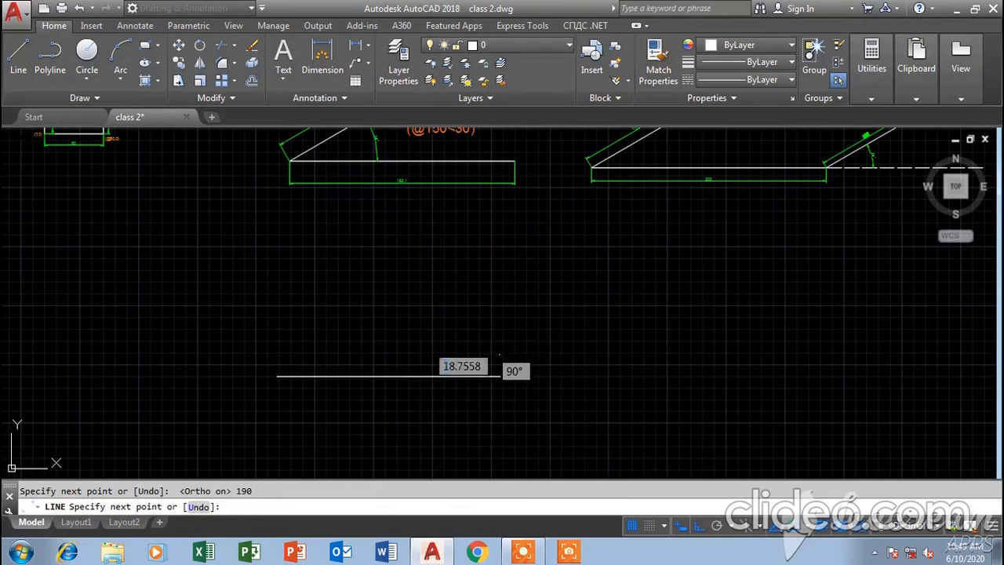
- Start a new line and review the sloped line's length, angle and polar notation in the Relative Polar Method angle example
key("Escape")
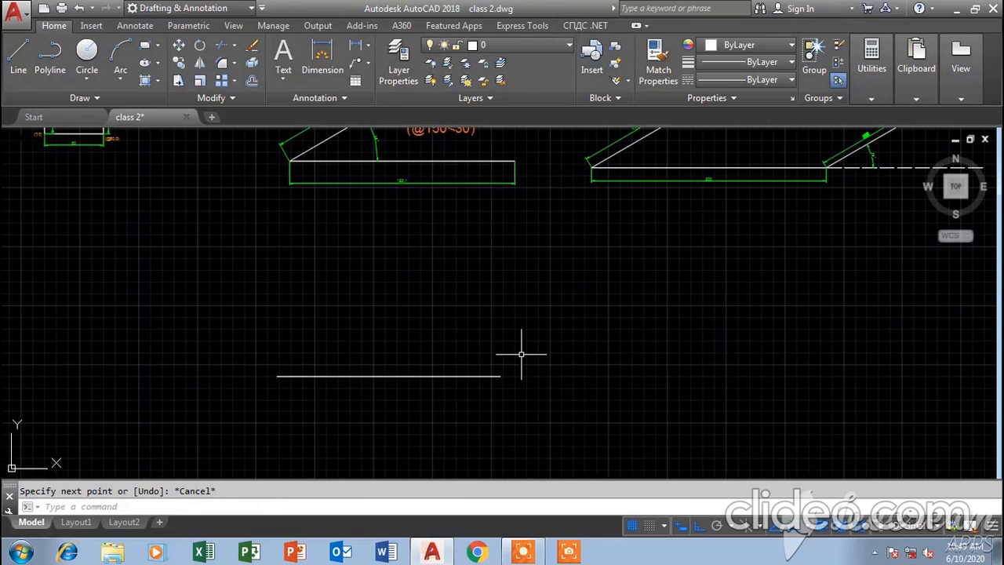
left_click(19, 59)
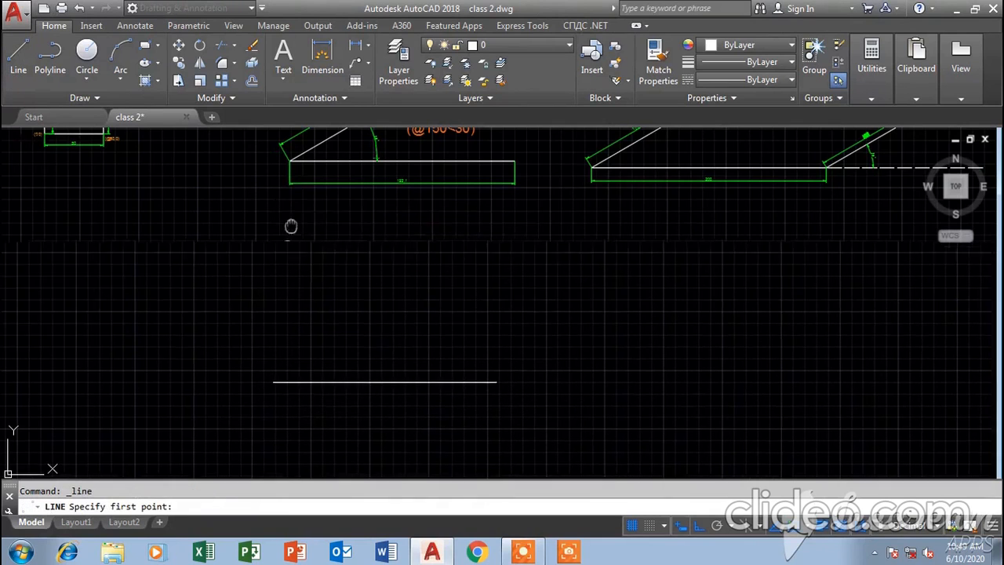
middle_click_drag(287, 226, 227, 366)
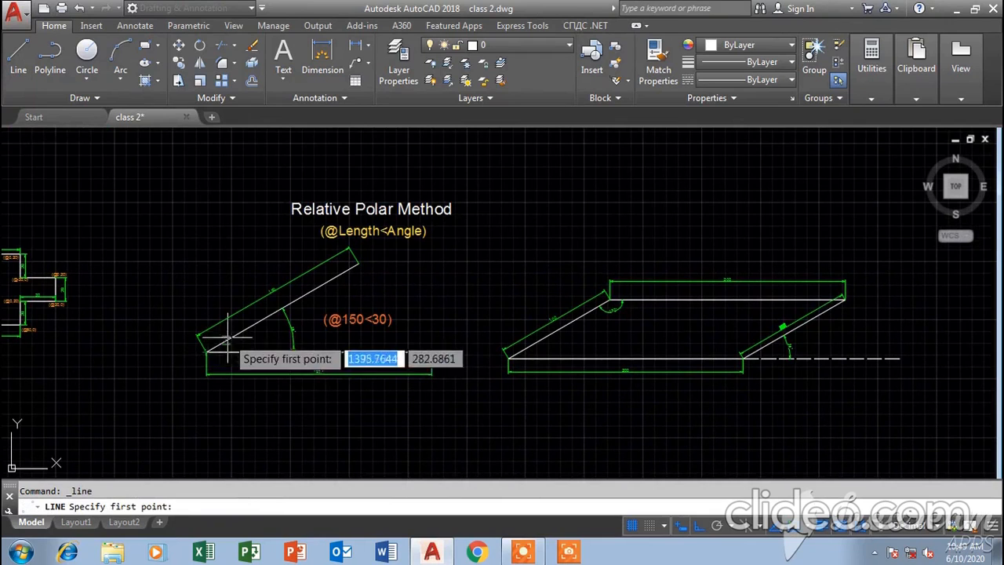
scroll(335, 283, "up", 2)
middle_click_drag(335, 287, 434, 251)
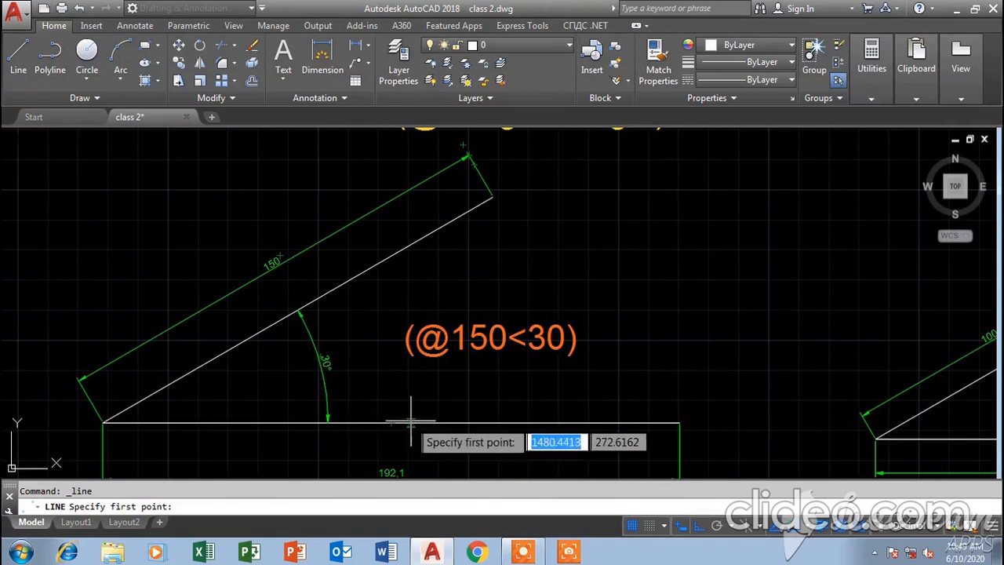
scroll(297, 310, "down", 3)
middle_click_drag(299, 395, 289, 236)
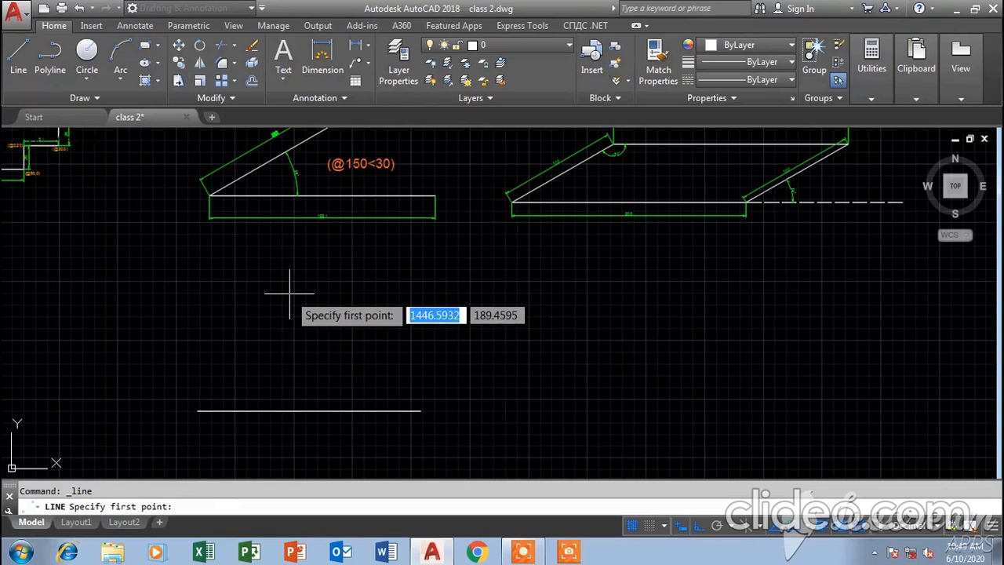
middle_click_drag(332, 247, 353, 385)
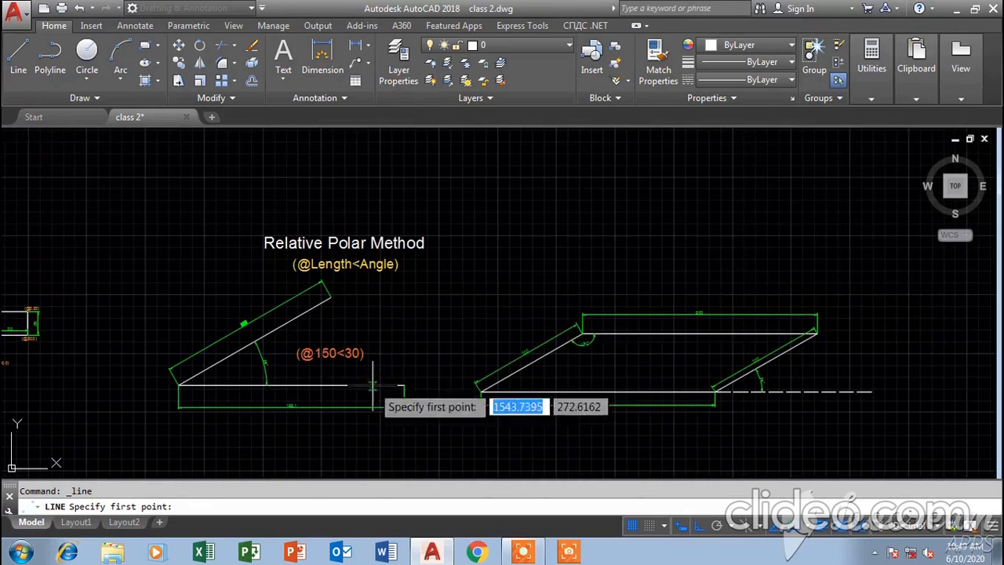
scroll(327, 279, "up", 4)
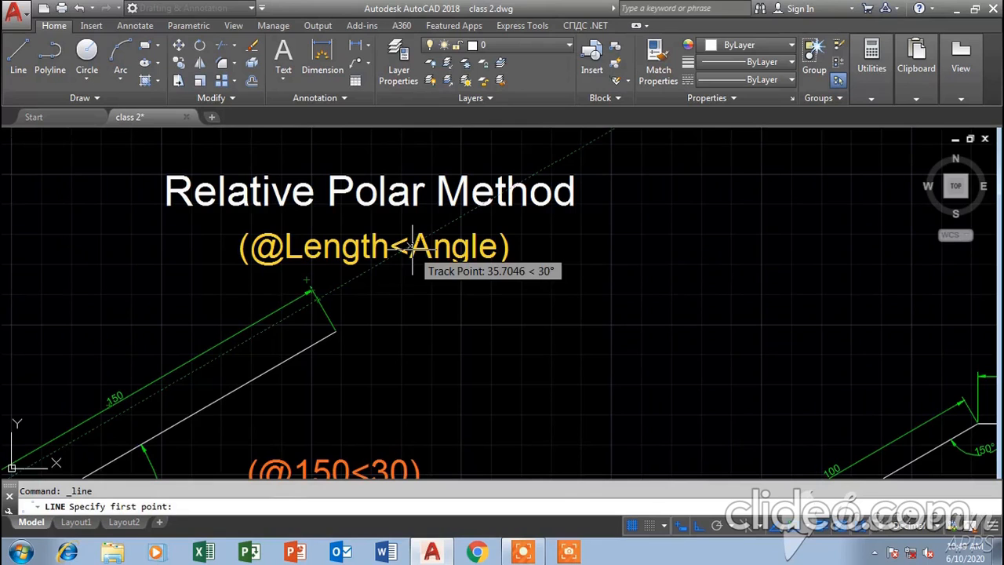
middle_click_drag(280, 426, 337, 310)
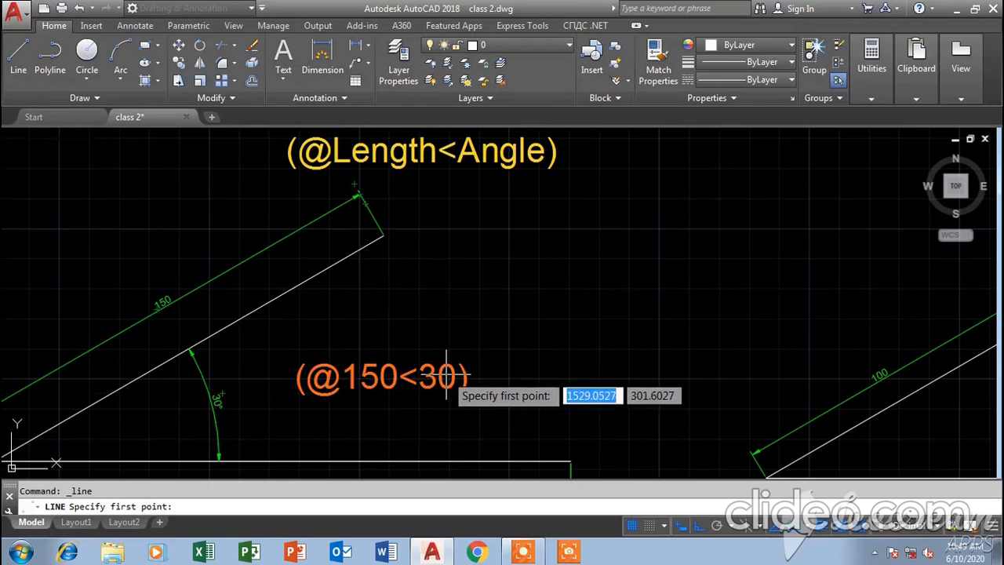
scroll(369, 420, "down", 4)
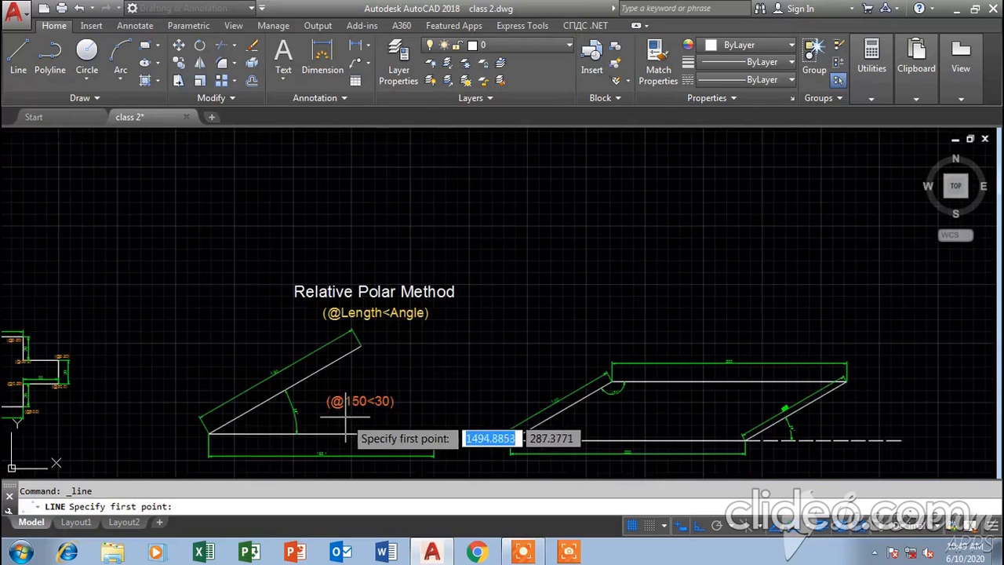
scroll(416, 362, "up", 2)
scroll(415, 423, "down", 3)
middle_click_drag(414, 432, 359, 399)
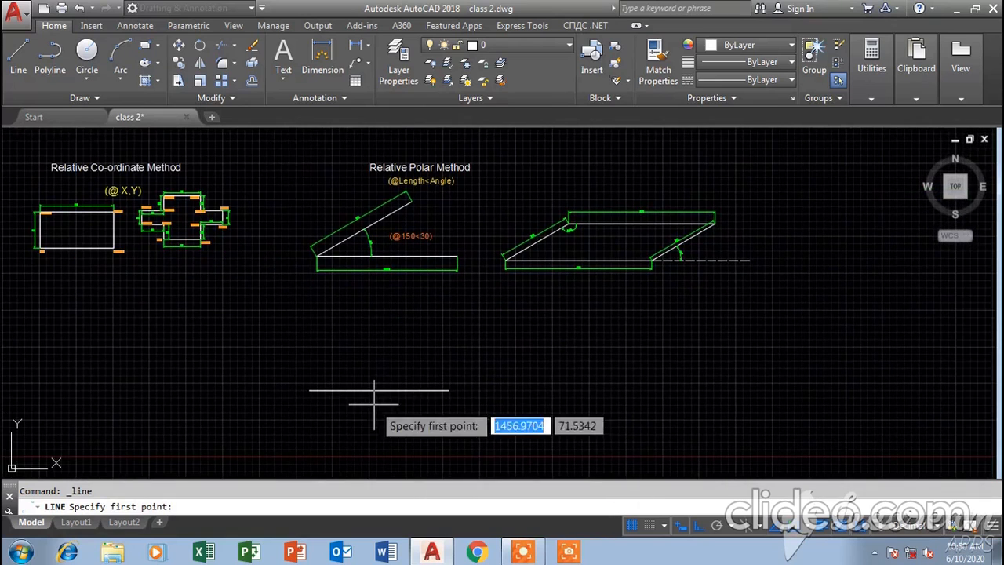
left_click(309, 390)
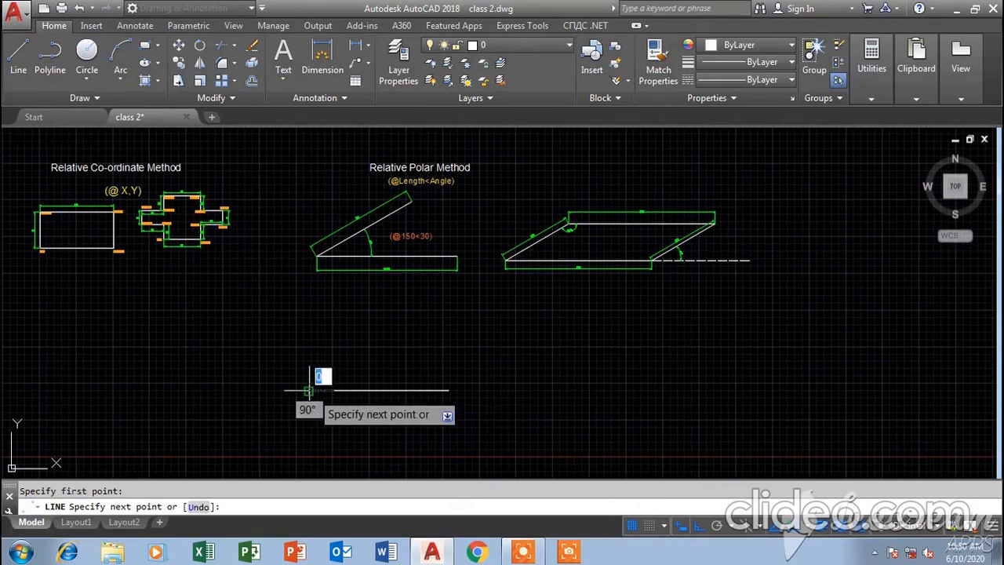
left_click(696, 528)
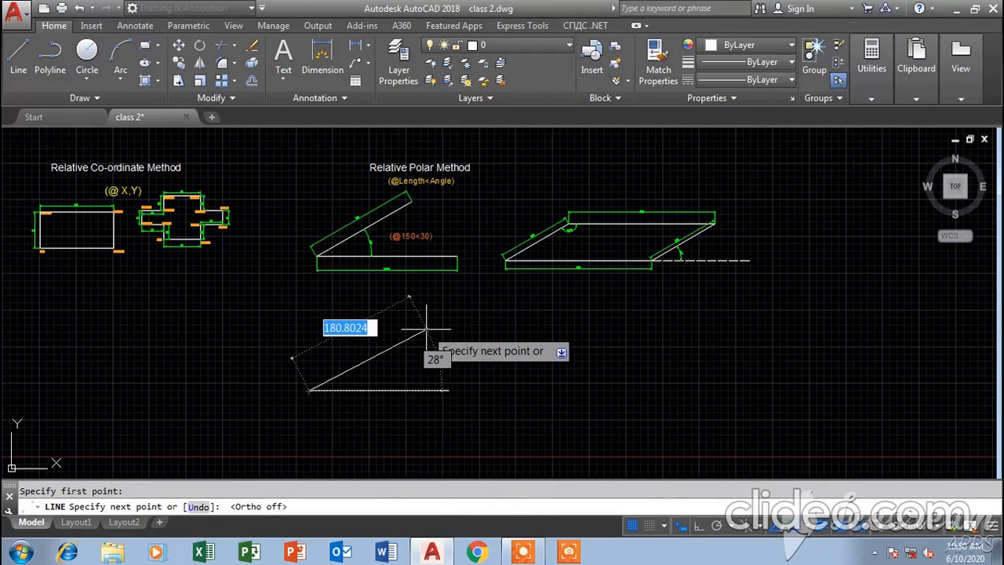
type("@ ")
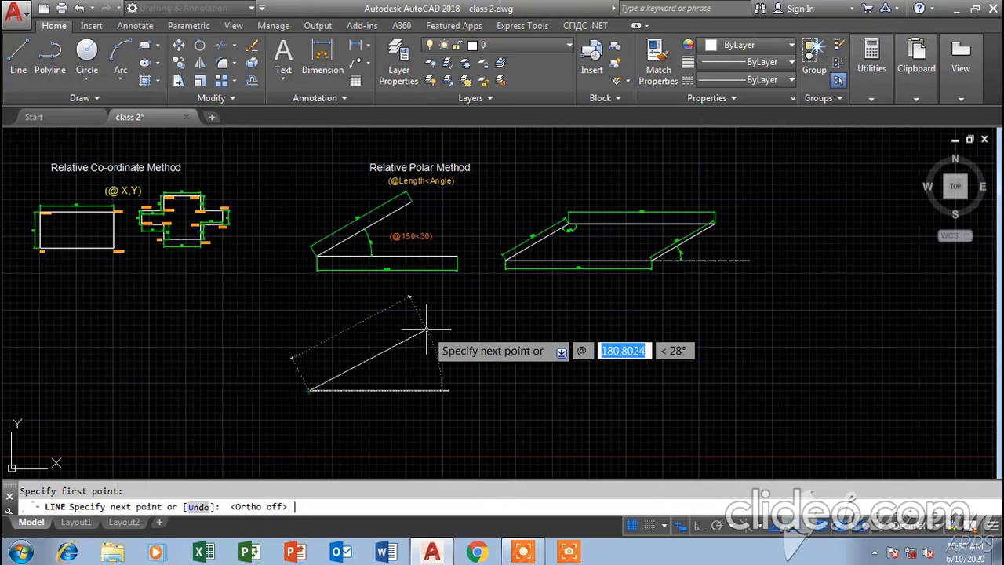
type("150")
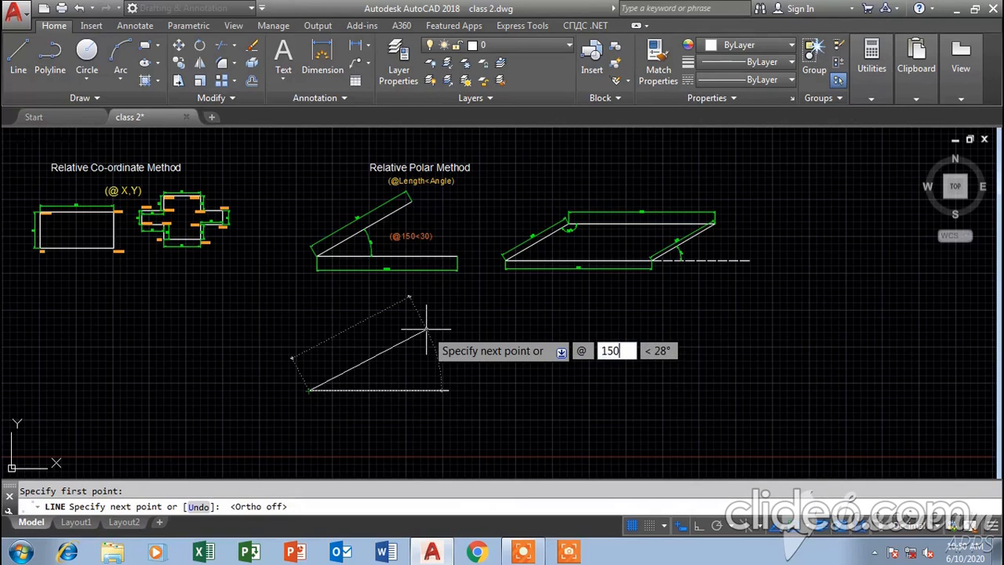
key("Tab")
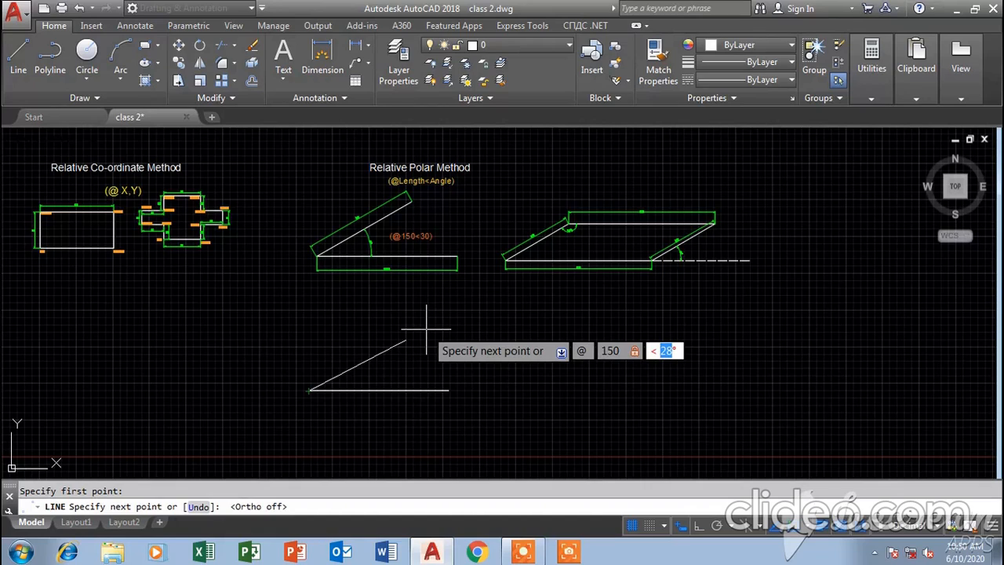
type("30")
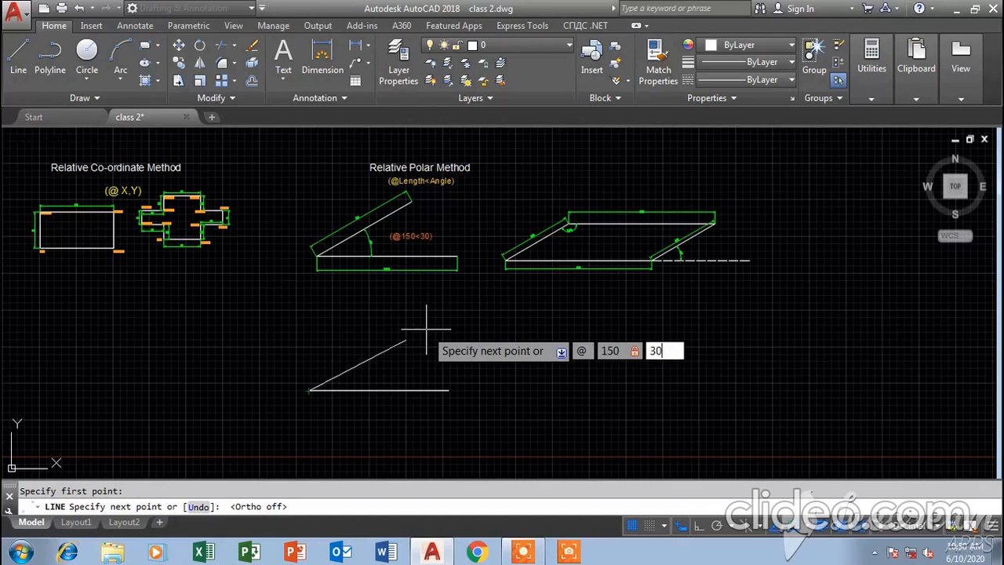
key("Return")
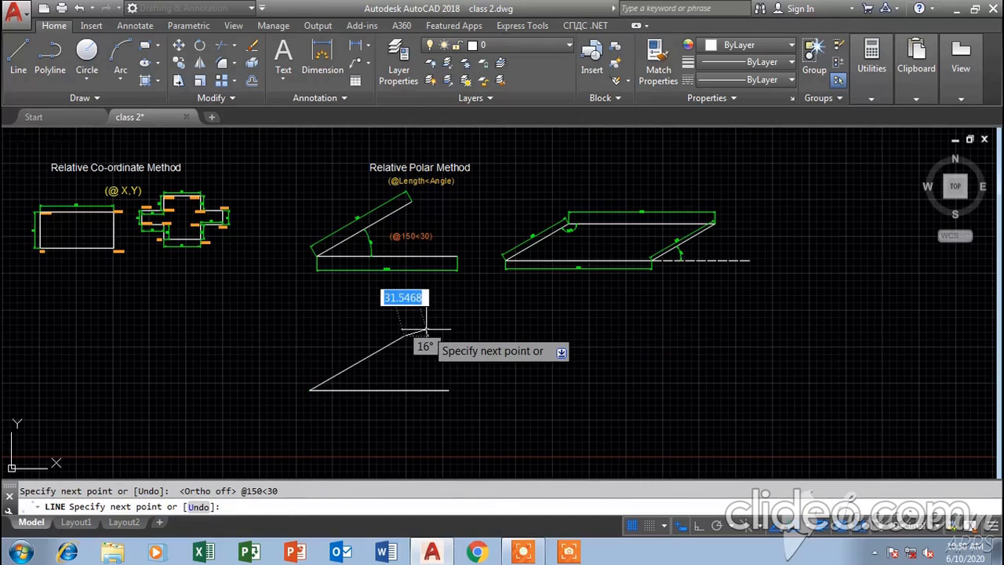
key("Escape")
- Dimension the new sloped line's length with an aligned dimension placed above it
scroll(390, 398, "up", 2)
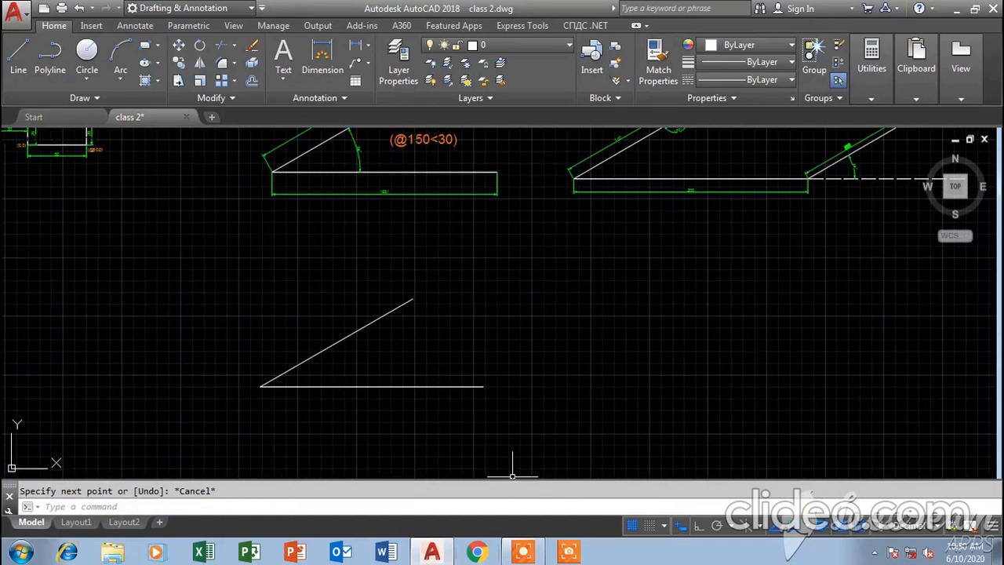
left_click(321, 59)
key("Return")
left_click(412, 299)
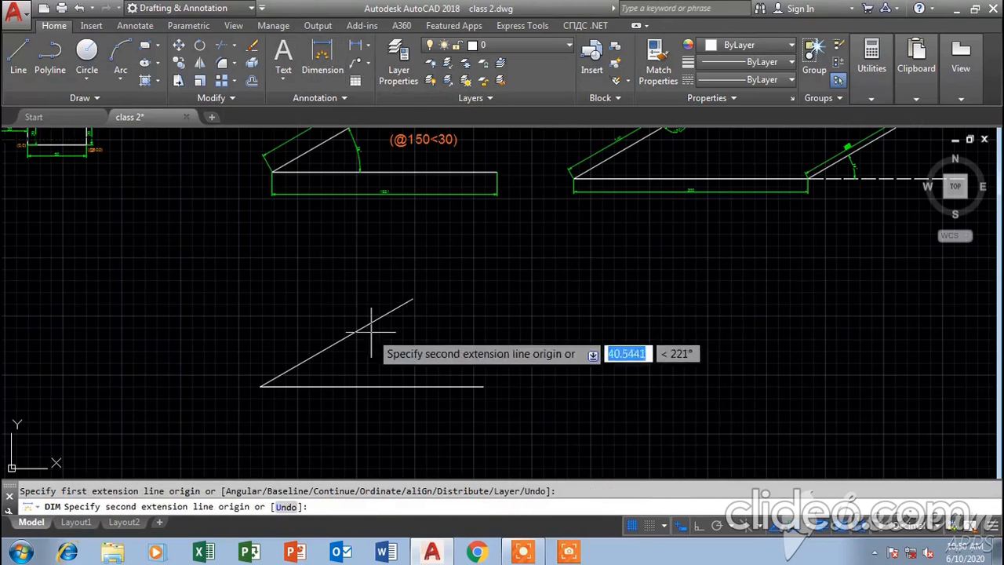
left_click(260, 386)
left_click(289, 326)
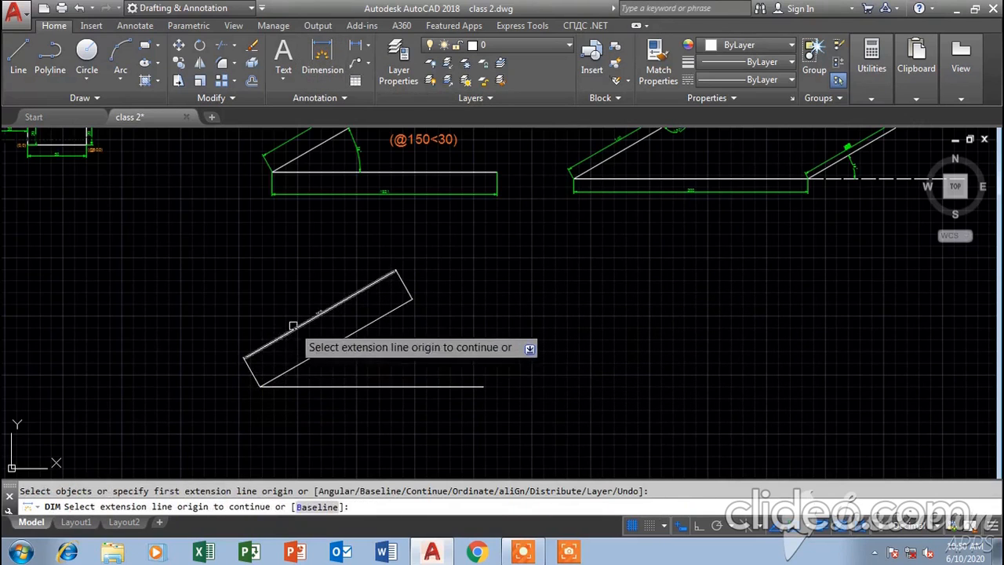
scroll(319, 304, "up", 3)
scroll(411, 306, "down", 5)
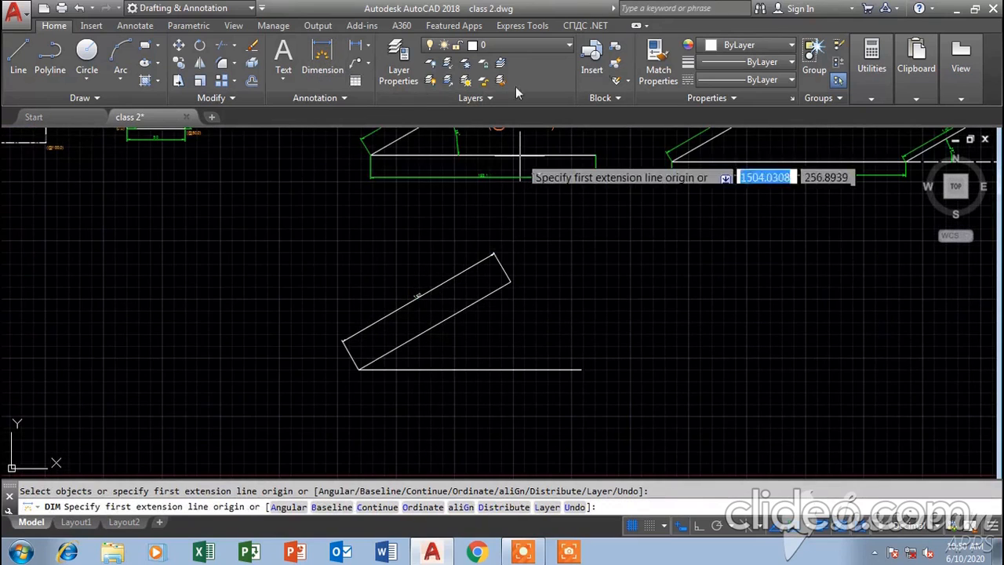
- Dimension the angle between the new base line and the sloped line, and end the dimensioning
left_click(421, 367)
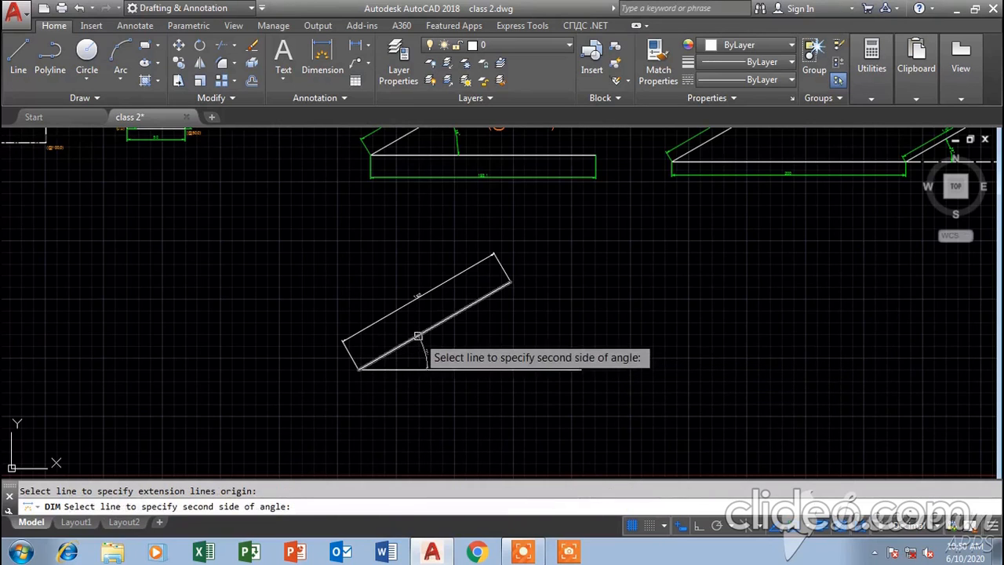
left_click(422, 333)
left_click(424, 336)
scroll(426, 355, "up", 4)
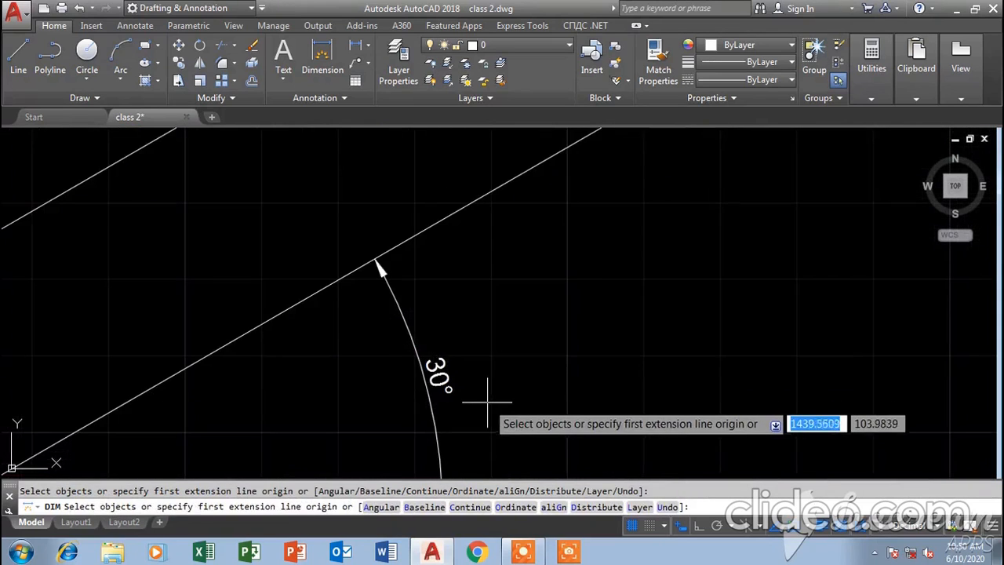
scroll(491, 401, "down", 5)
scroll(337, 382, "up", 1)
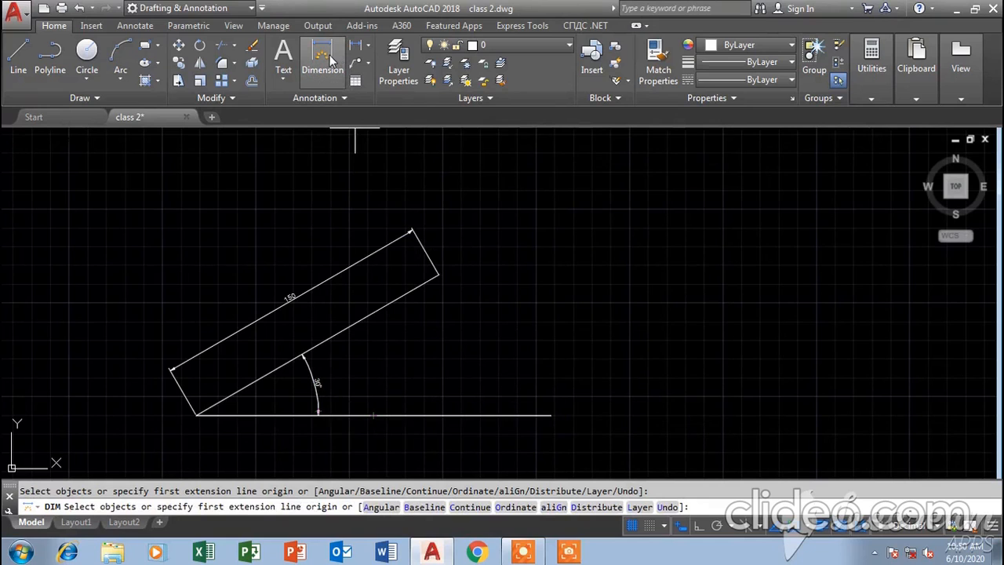
scroll(304, 416, "up", 4)
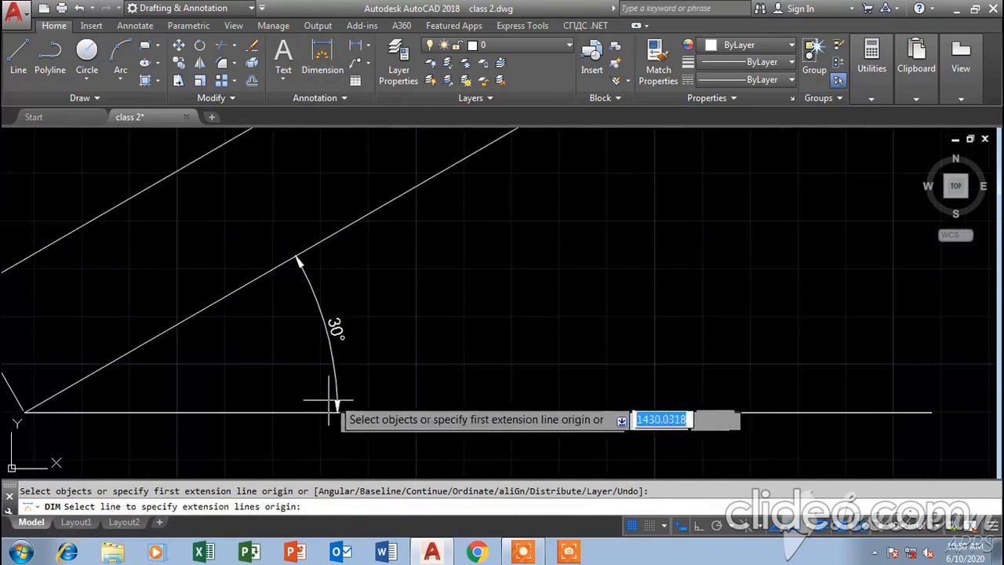
key("Escape")
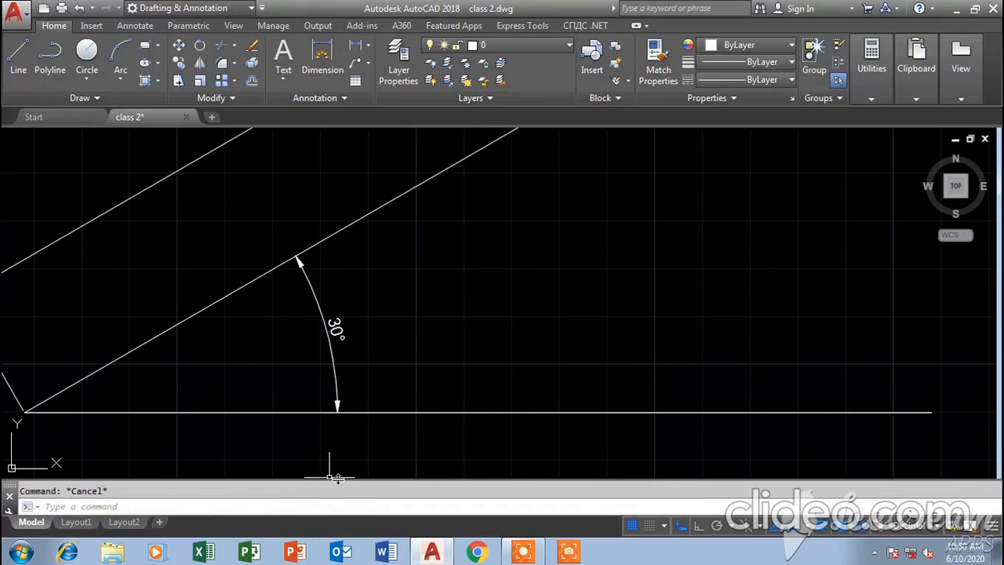
- Examine the parallelogram example's side lengths and angles and compare its layout with the newly drawn angle
scroll(335, 477, "down", 4)
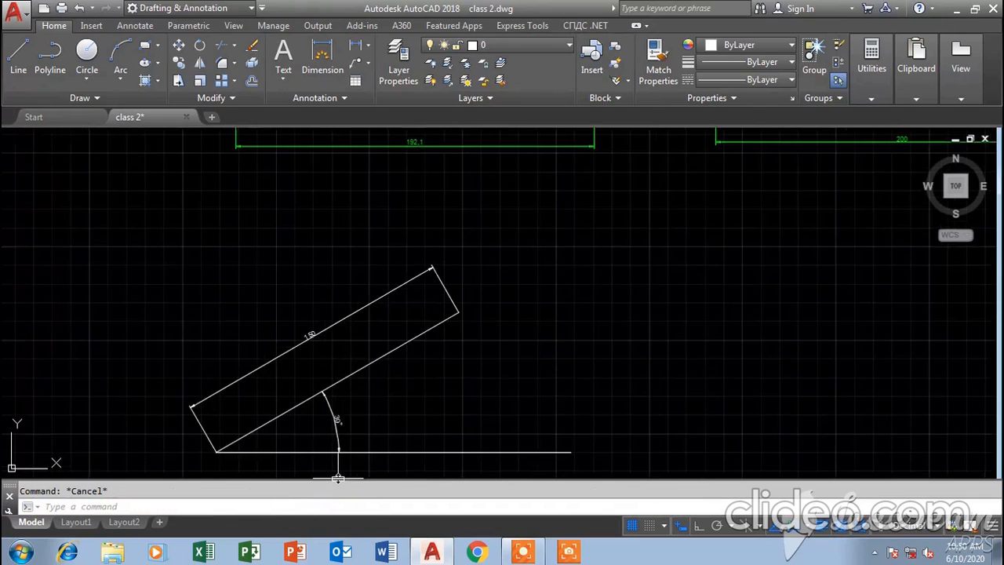
scroll(448, 392, "down", 5)
scroll(459, 264, "up", 2)
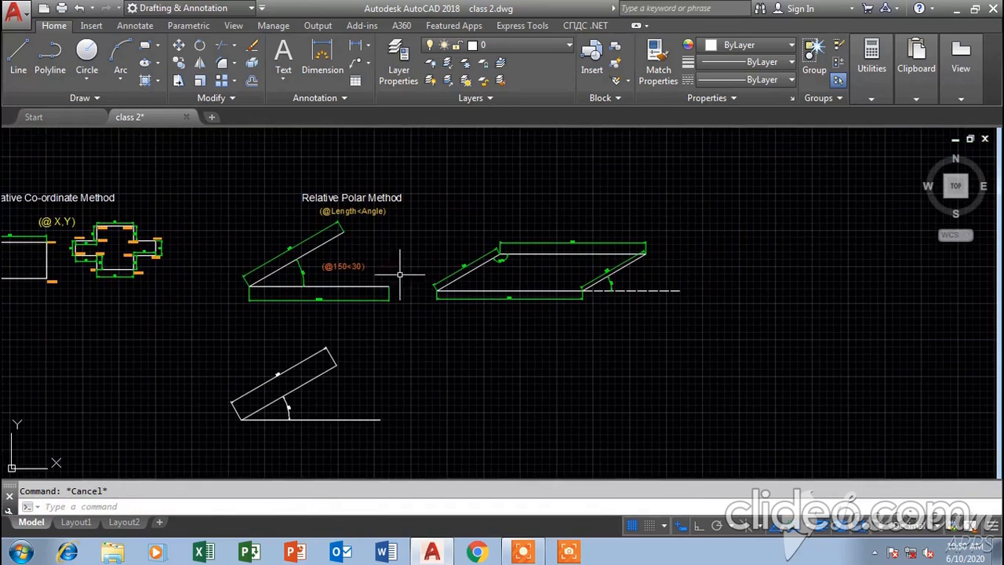
scroll(586, 304, "up", 2)
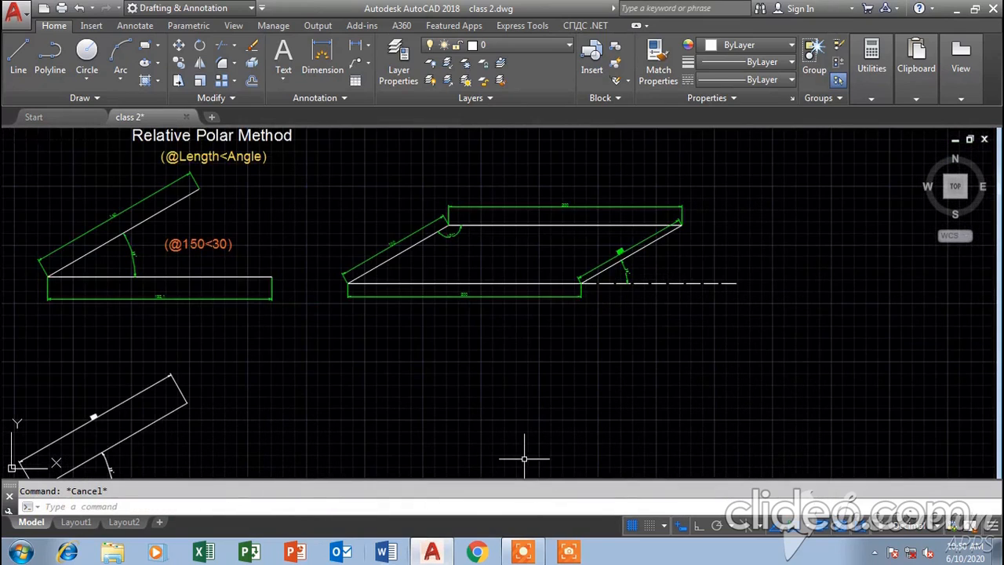
scroll(603, 246, "up", 4)
middle_click_drag(681, 222, 471, 235)
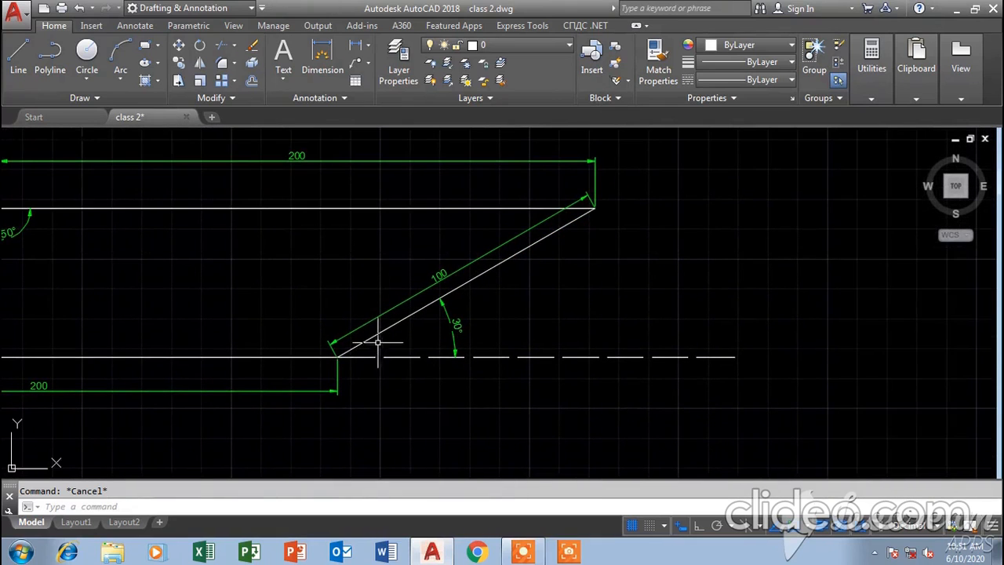
scroll(262, 333, "down", 5)
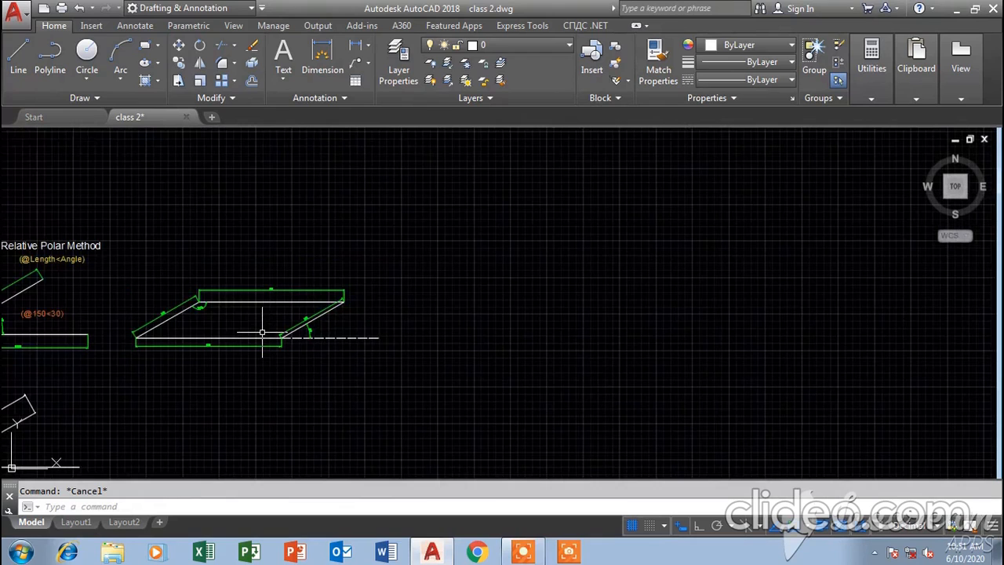
middle_click_drag(262, 333, 518, 251)
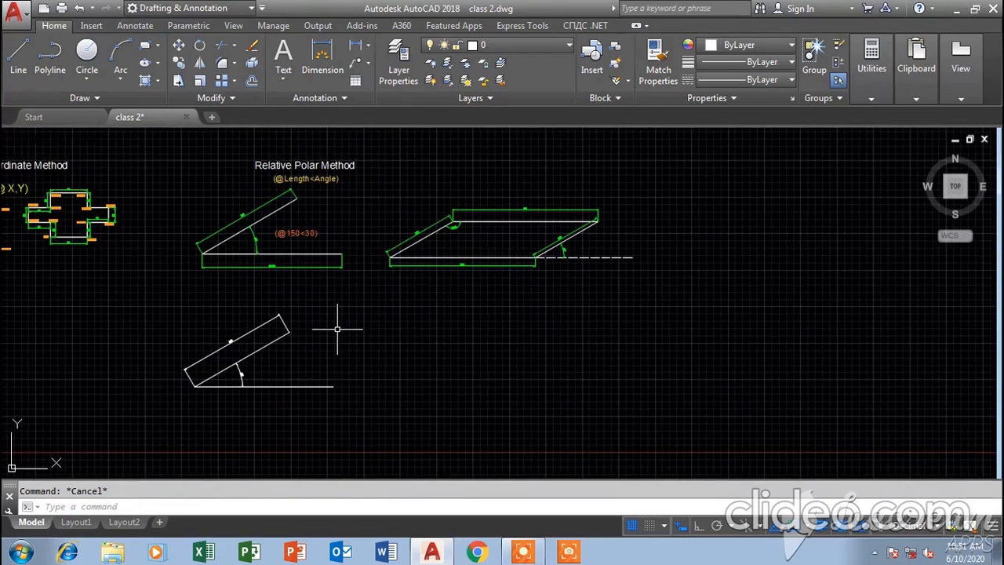
scroll(276, 416, "up", 4)
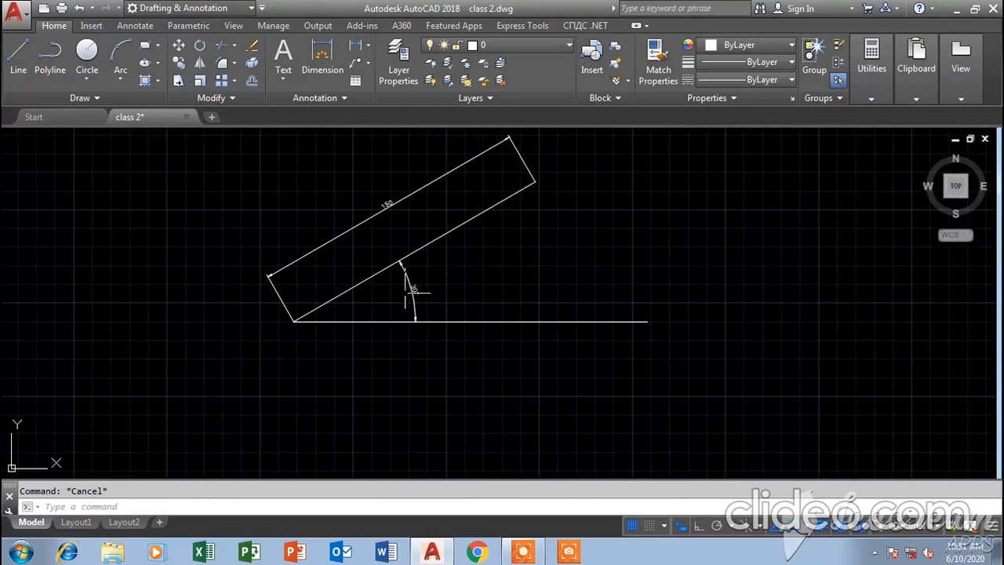
left_click(18, 55)
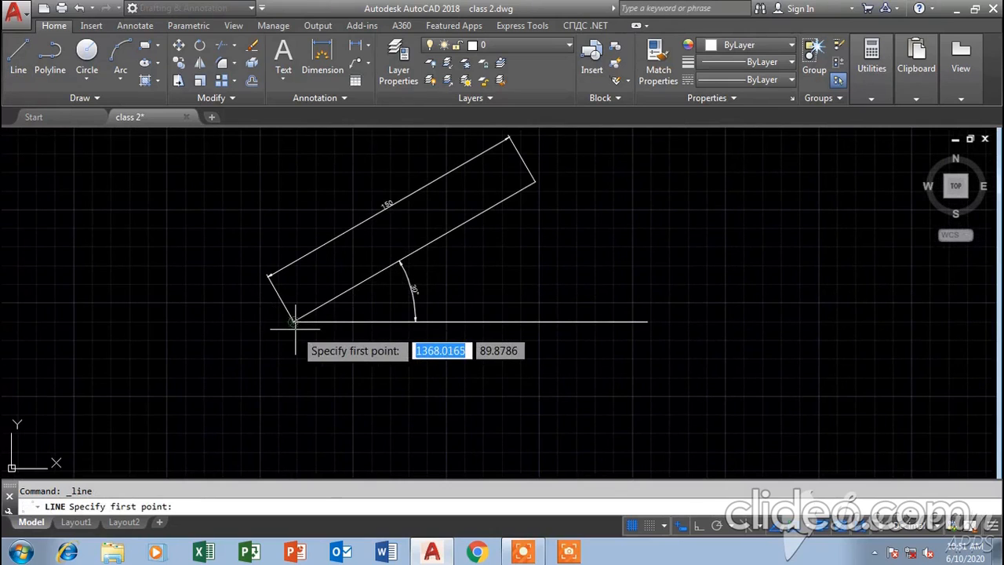
left_click(293, 322)
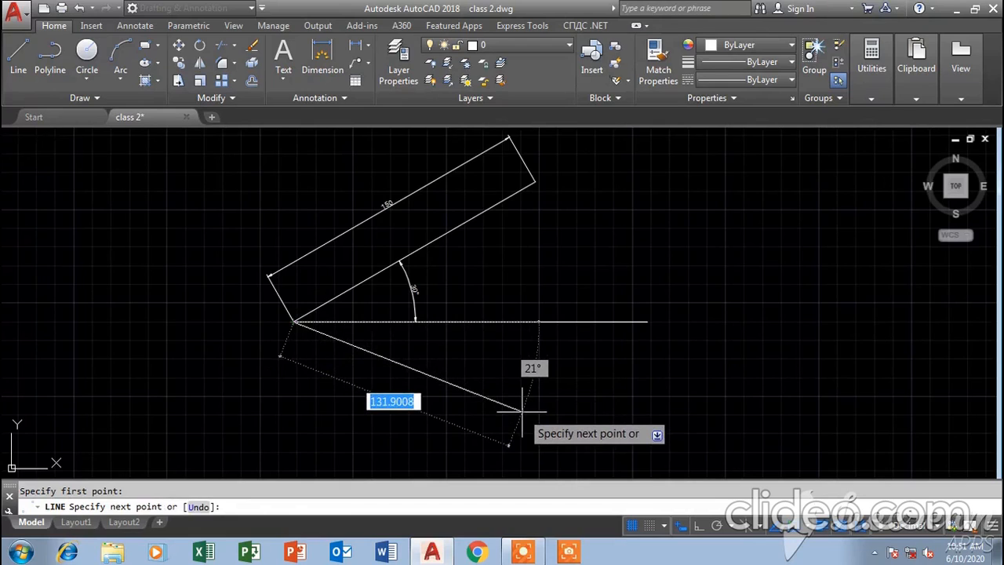
type("@")
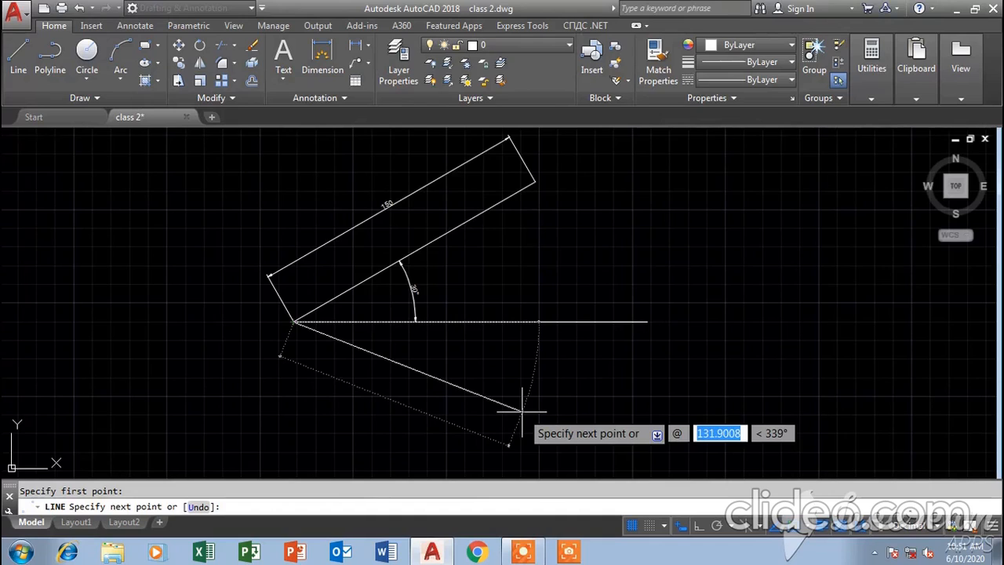
type("150")
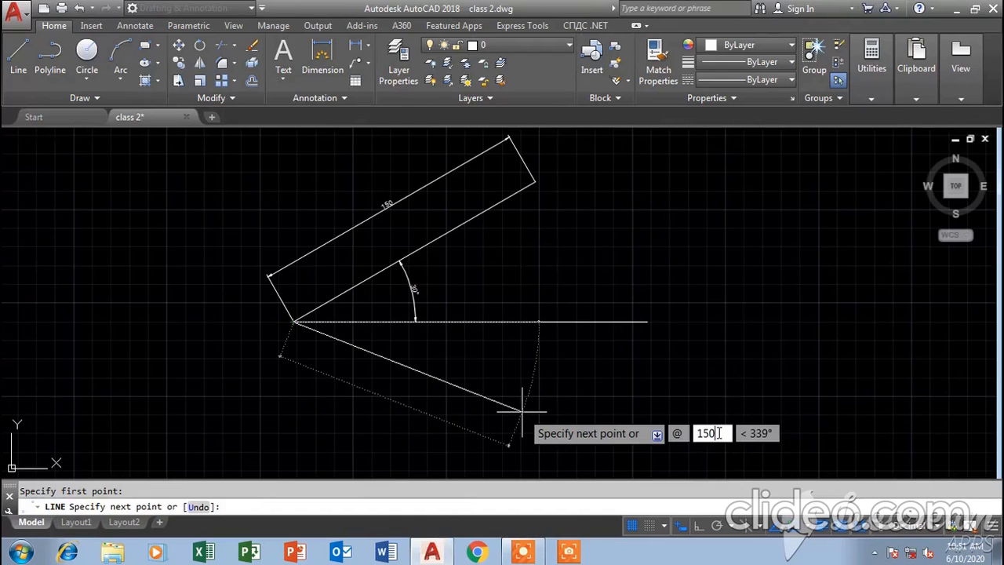
key("Tab")
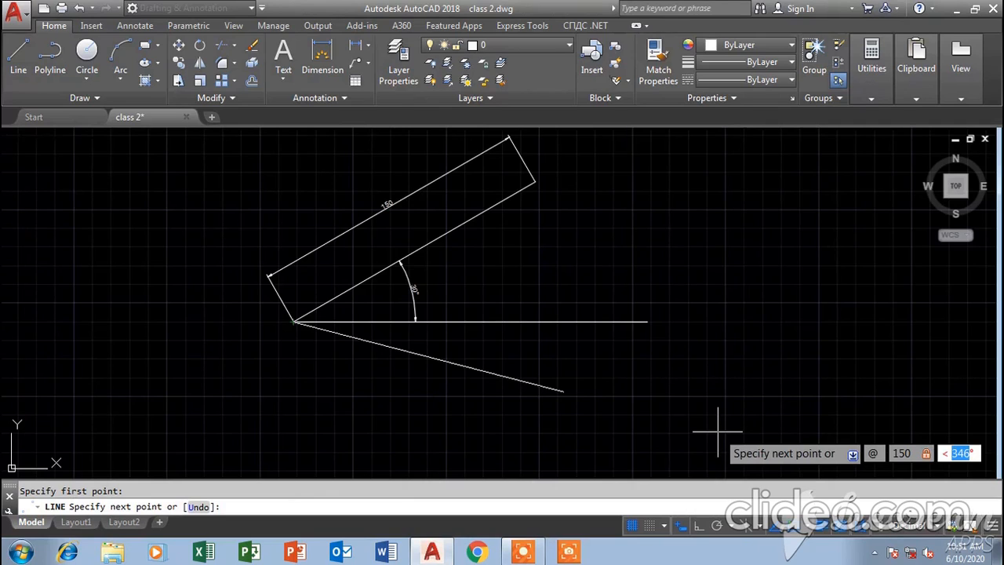
type("-")
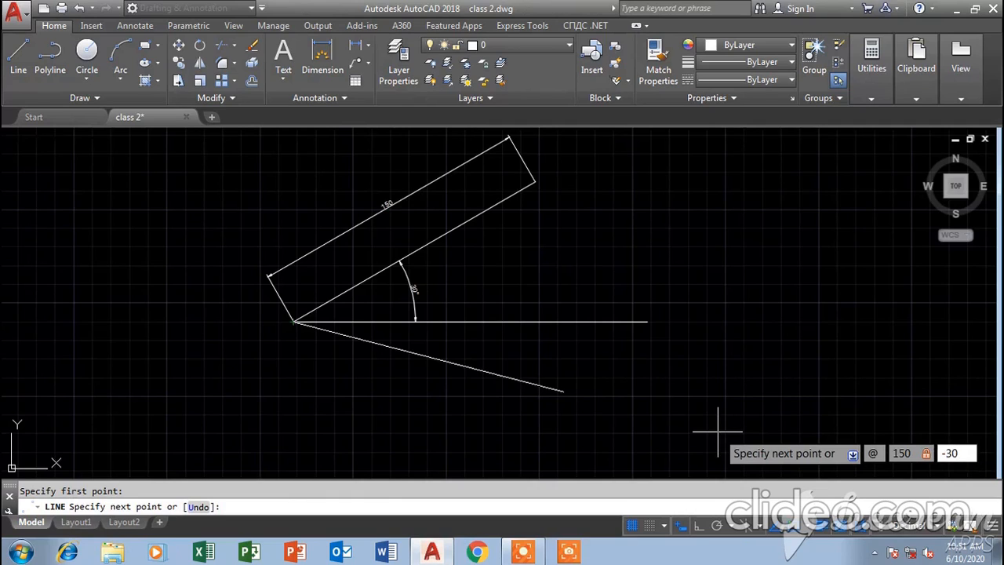
type("30")
key("Return")
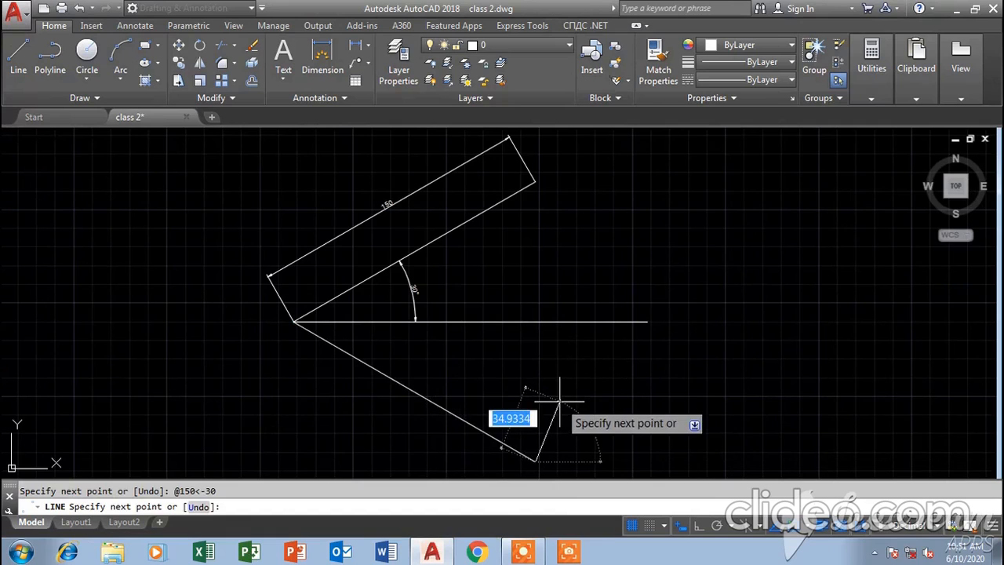
key("Escape")
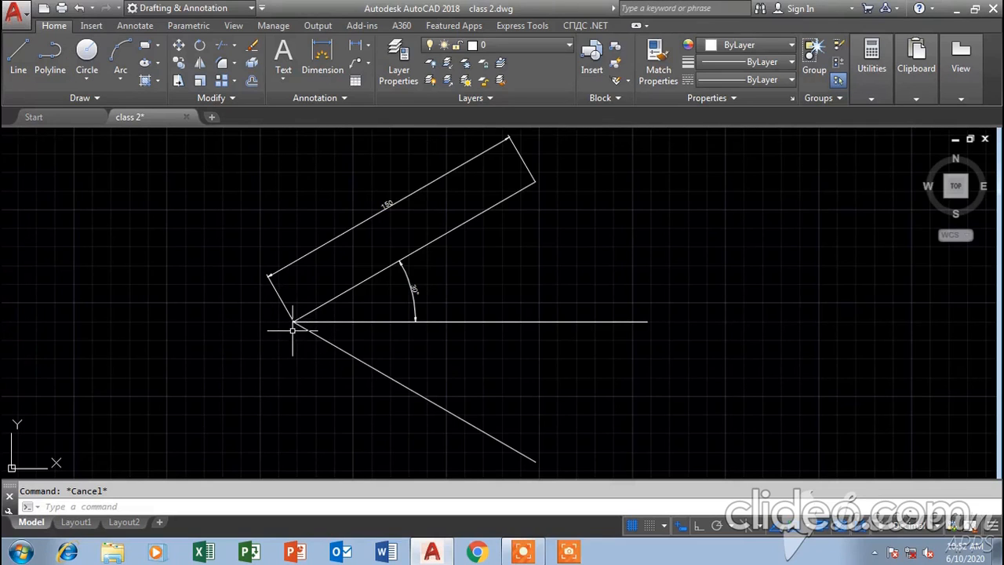
- Draw a trial vertical line straight down from the base line's left end, and erase it
middle_click_drag(308, 341, 335, 273)
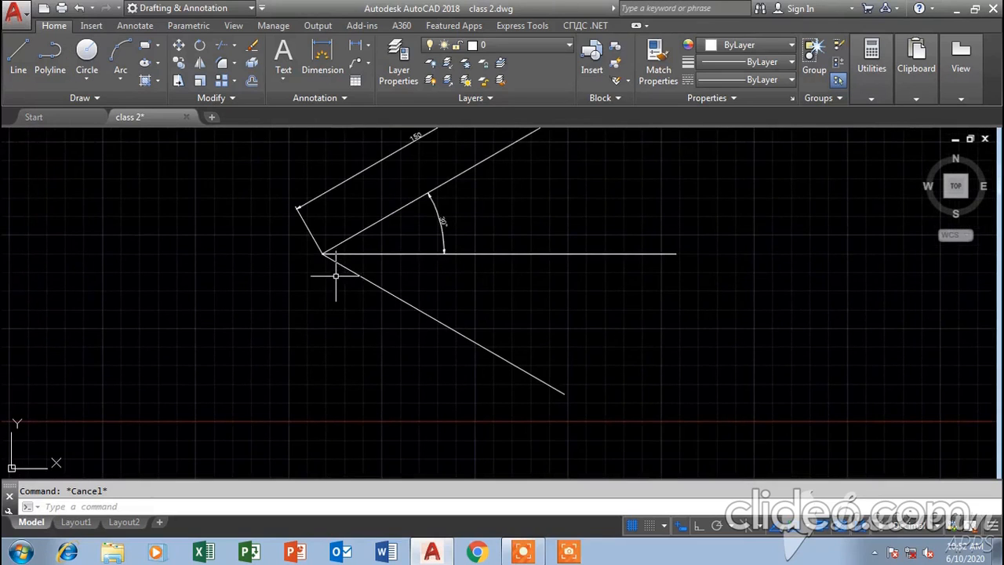
left_click(17, 53)
left_click(322, 253)
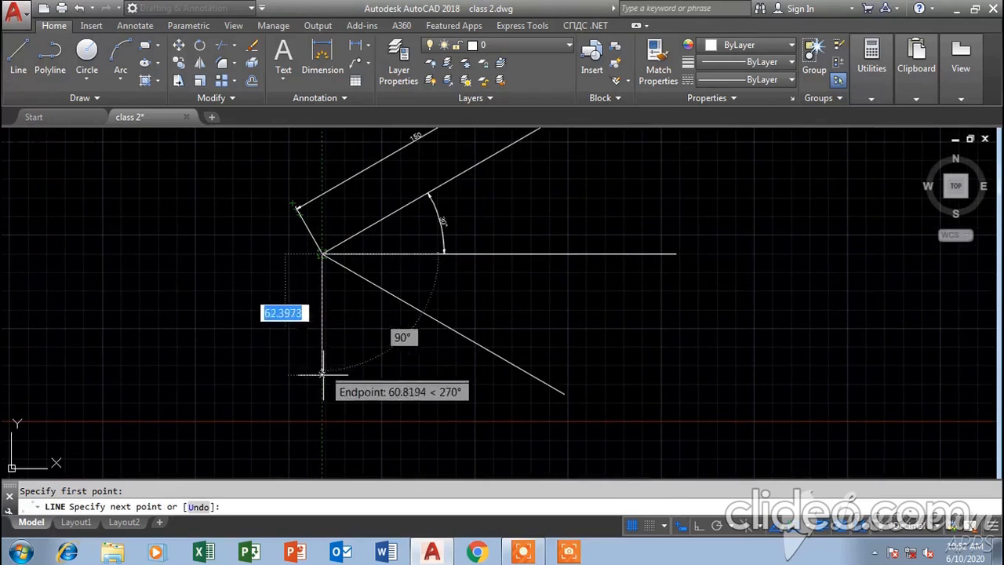
left_click(322, 441)
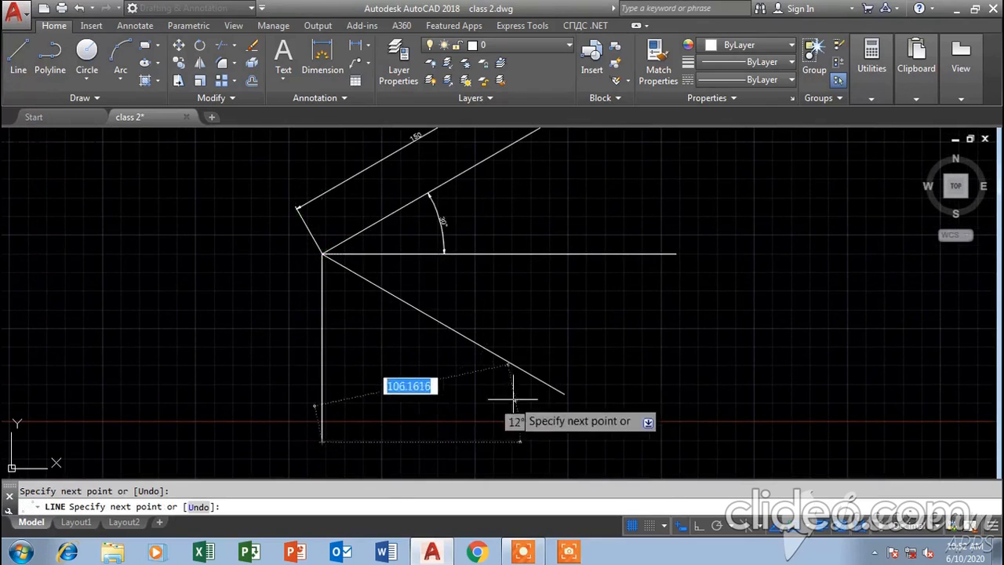
key("Escape")
left_click(381, 405)
left_click(285, 360)
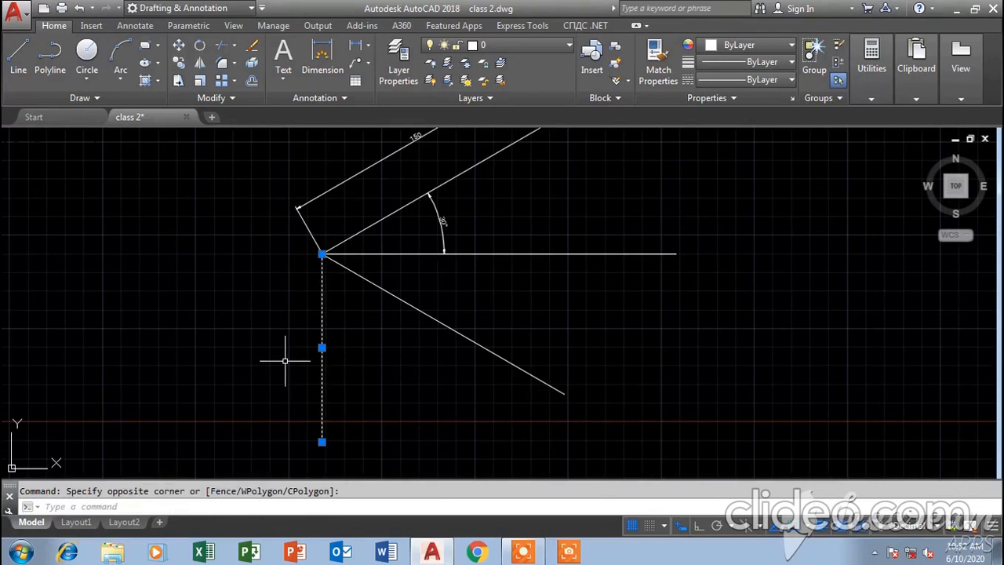
key("Delete")
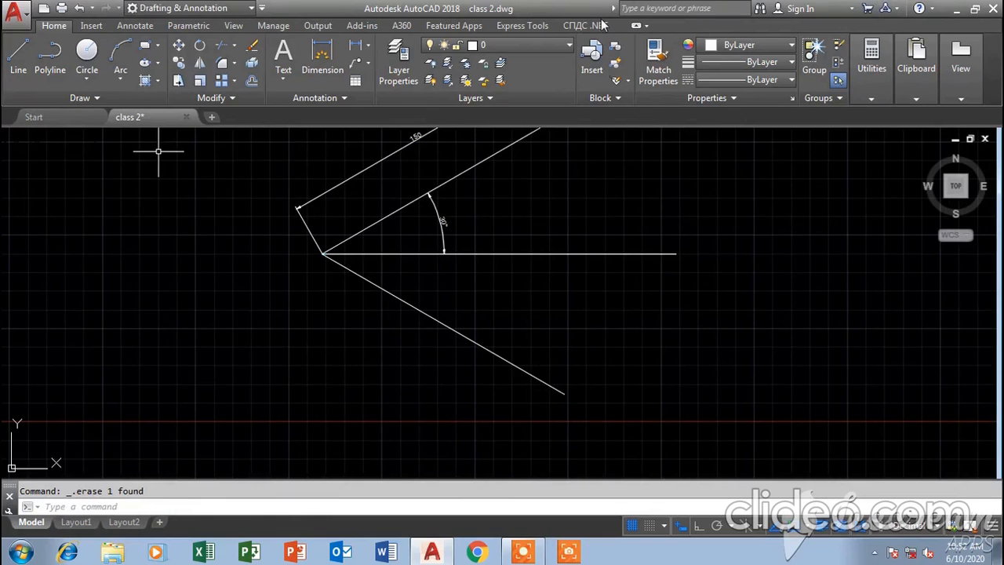
- Switch to the Windows Calculator, add 180 and 90 to get the downward direction angle, and minimize it
scroll(352, 207, "down", 1)
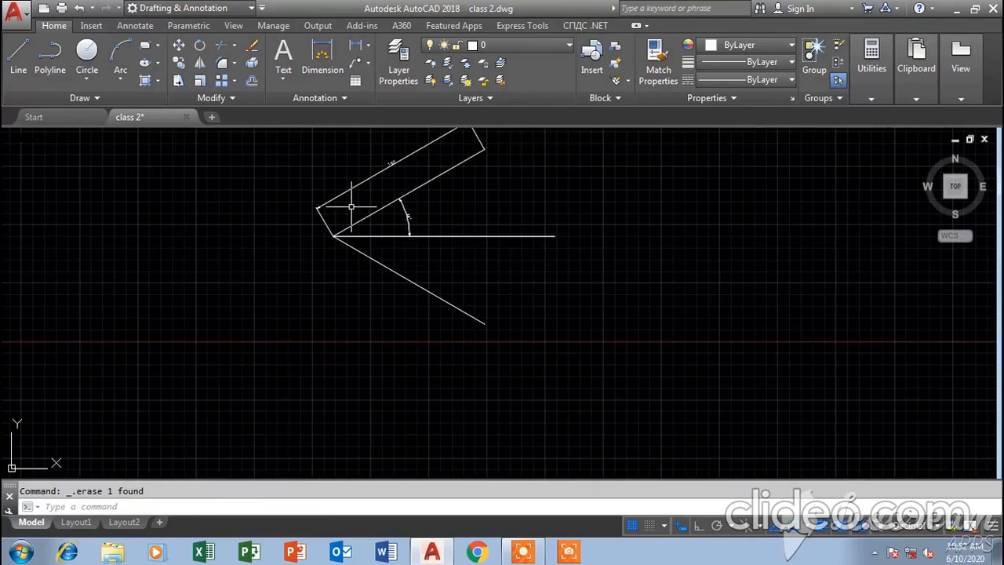
middle_click_drag(352, 207, 341, 242)
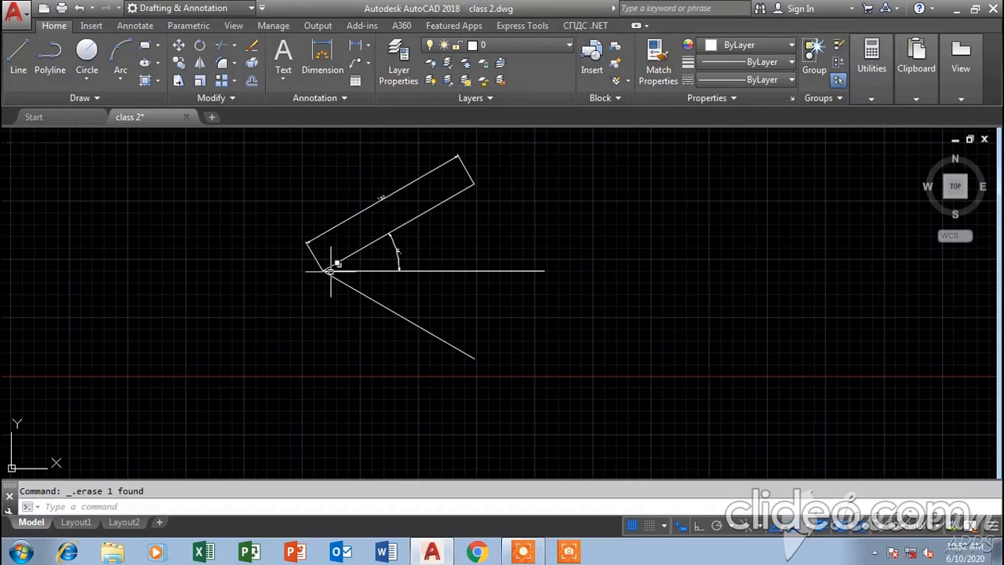
left_click(20, 553)
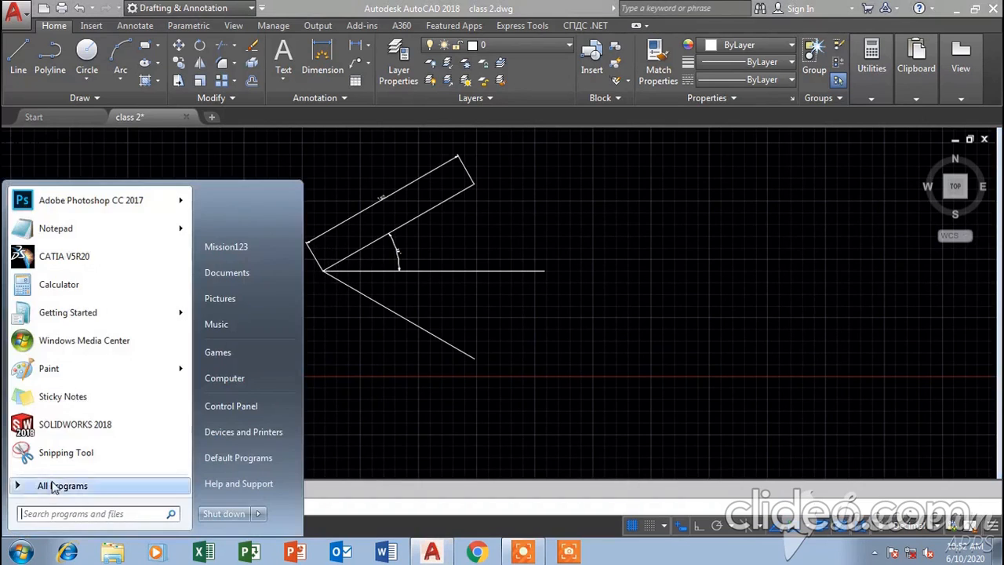
left_click(52, 286)
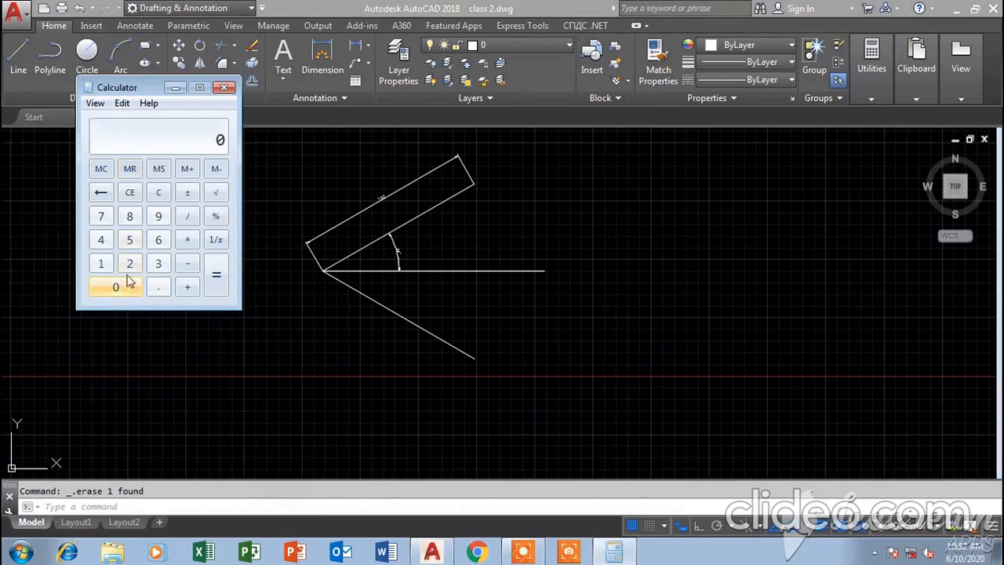
left_click(101, 263)
left_click(129, 217)
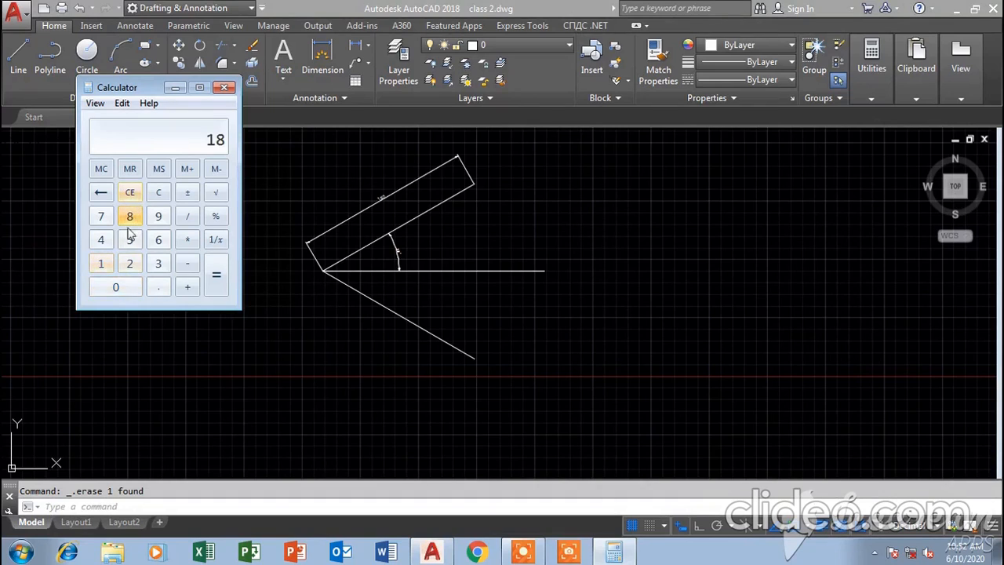
left_click(114, 289)
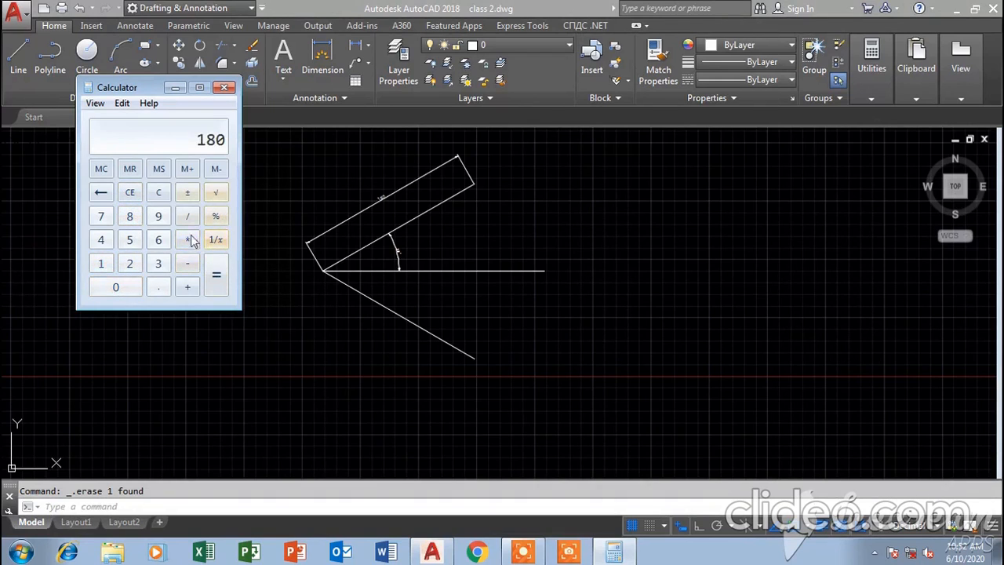
left_click(189, 288)
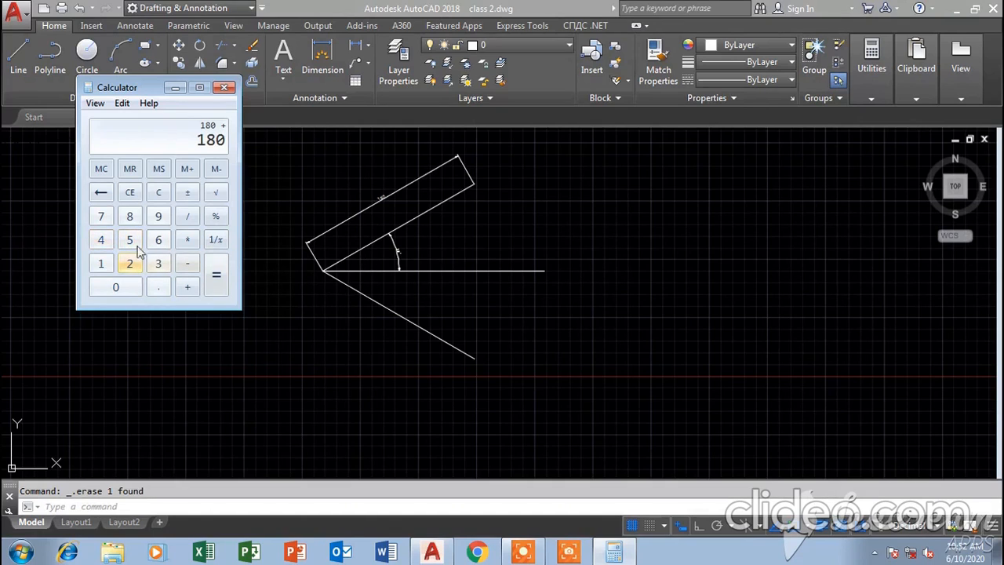
left_click(160, 217)
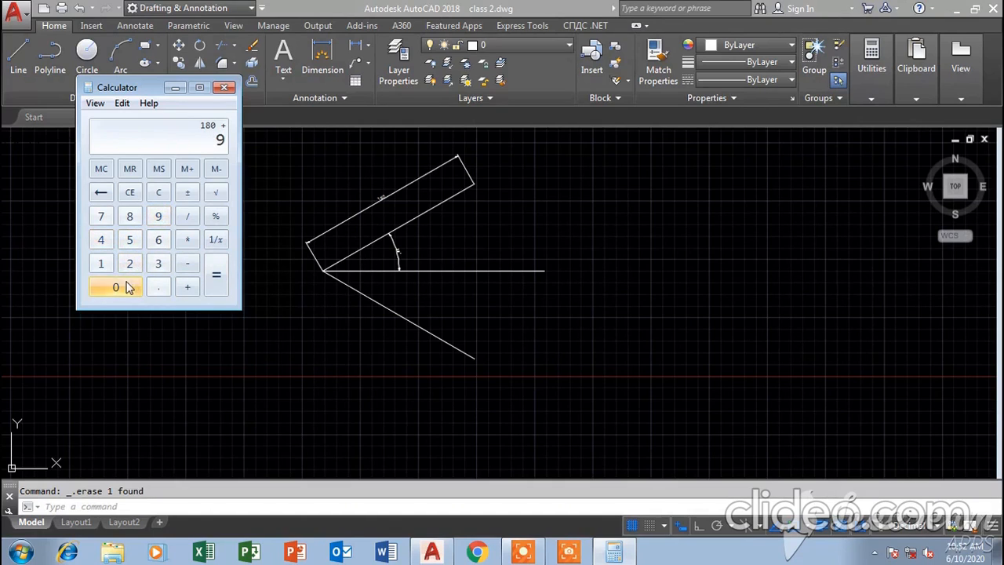
left_click(214, 271)
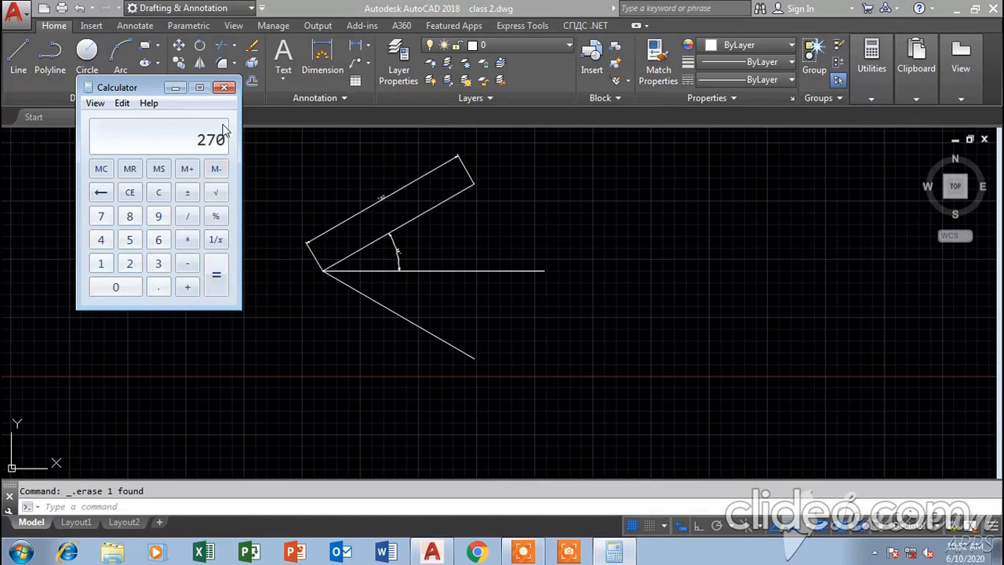
left_click(174, 89)
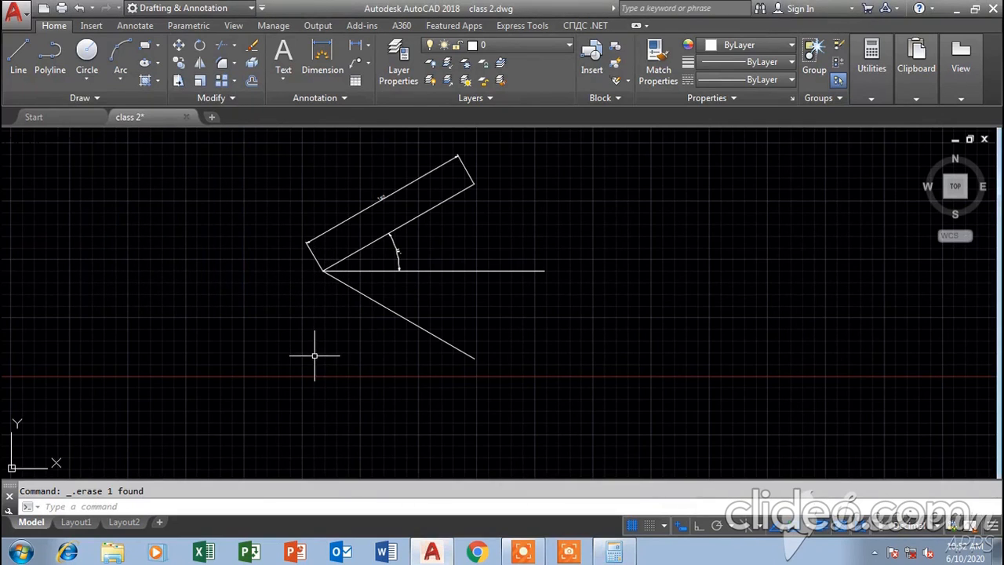
left_click(18, 57)
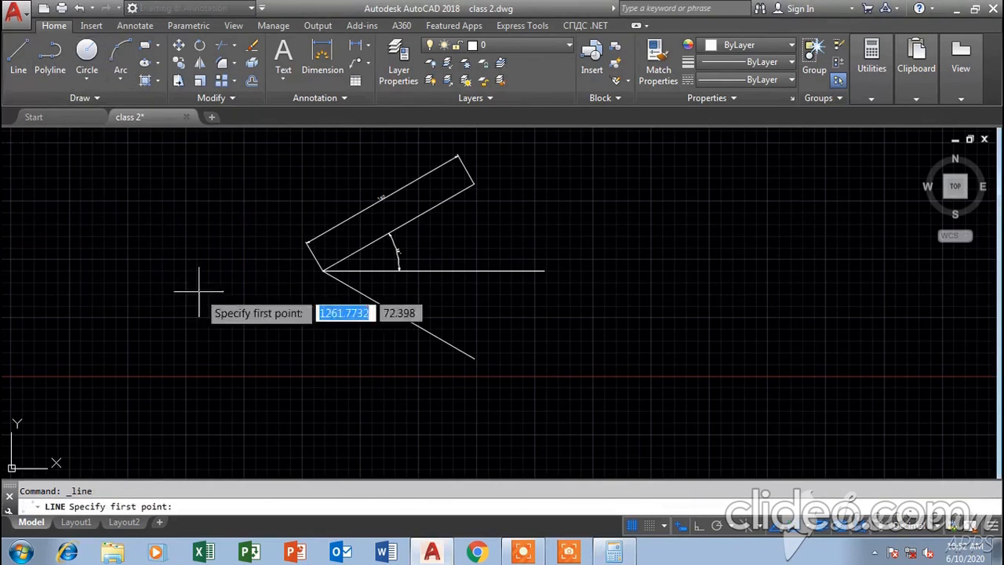
left_click(322, 271)
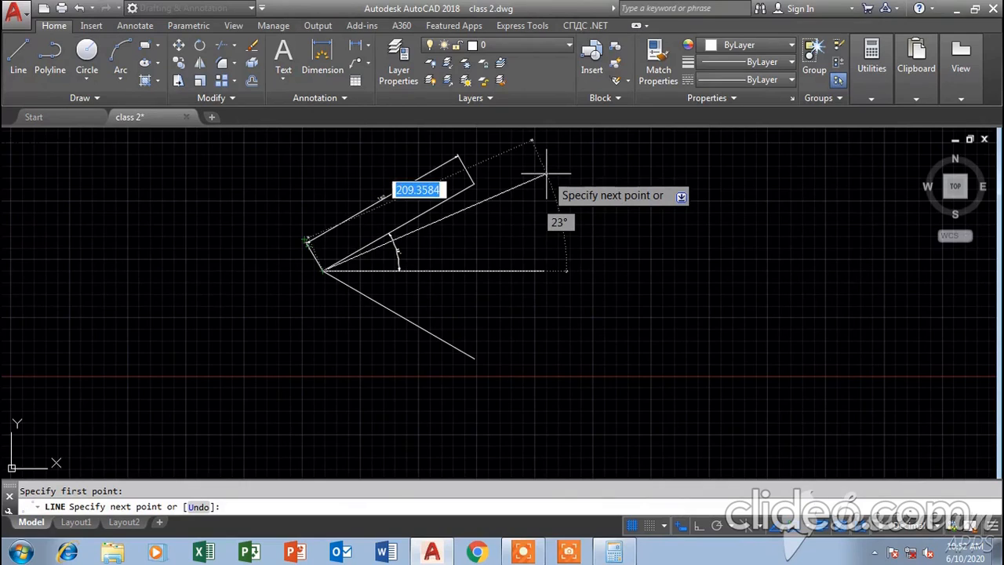
type("@ ")
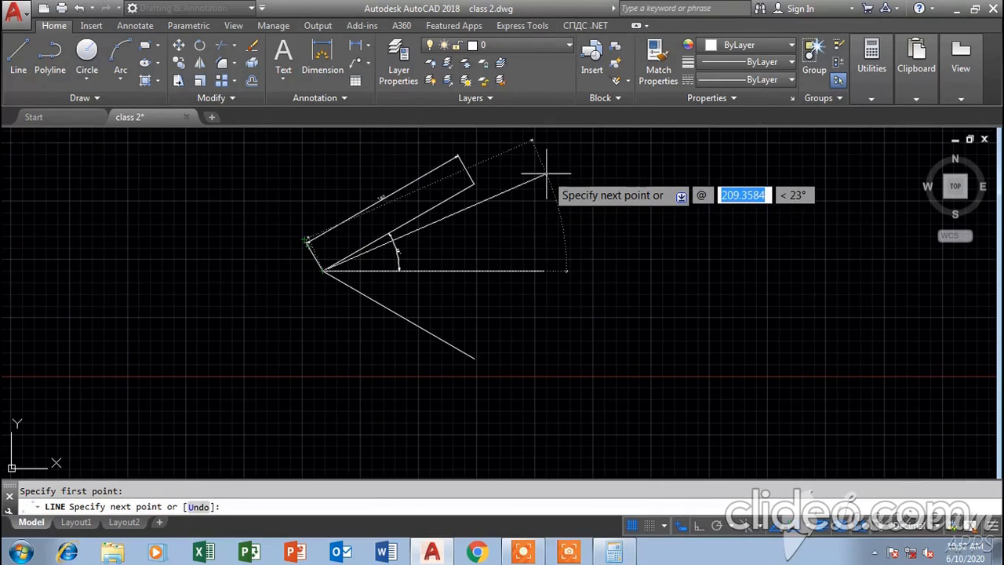
type("150")
key("Tab")
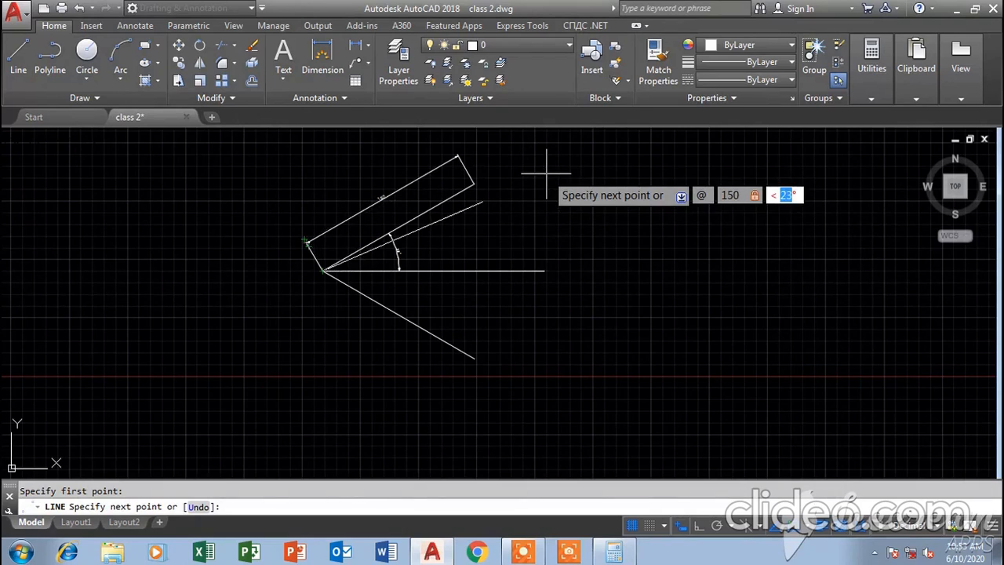
type("270")
key("Return")
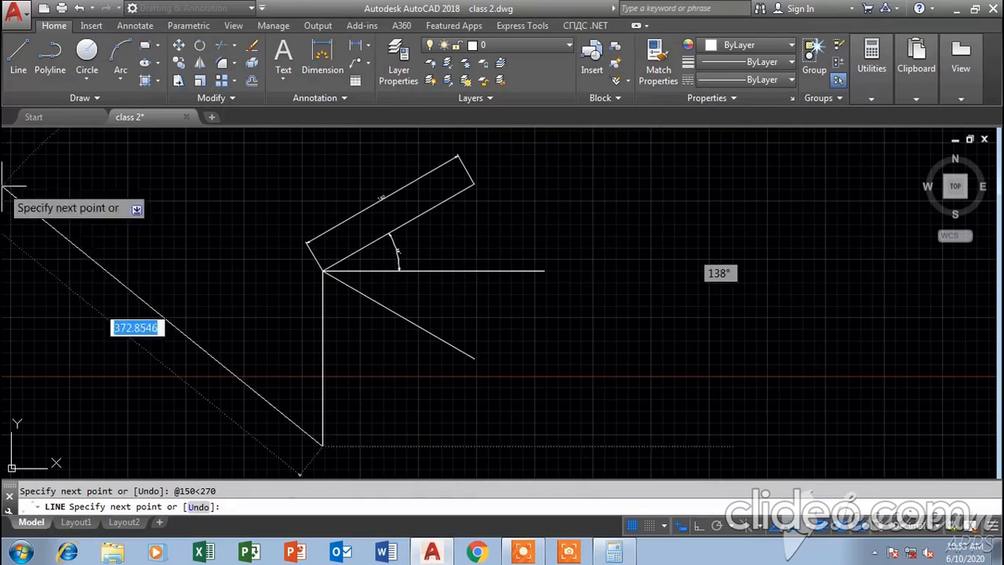
key("Escape")
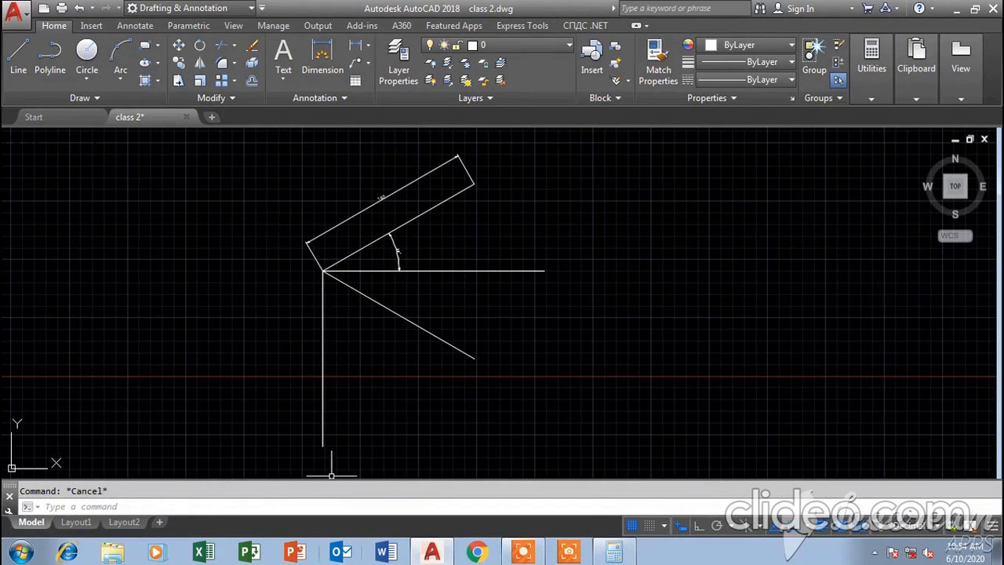
- Dimension the angle between the horizontal base line and the vertical line, placing the arc below the base line
left_click(322, 57)
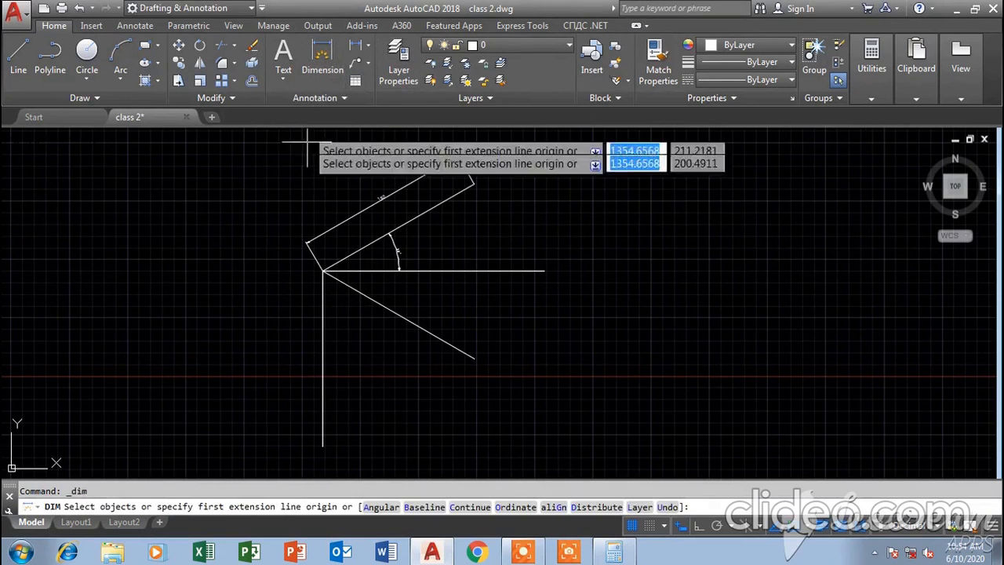
left_click(355, 271)
left_click(324, 284)
left_click(322, 278)
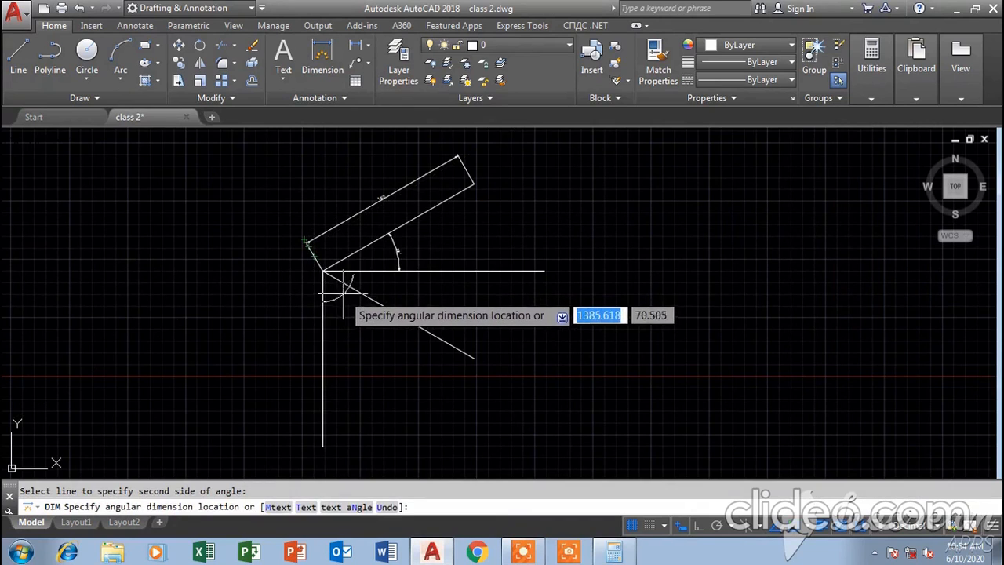
left_click(370, 317)
scroll(361, 316, "up", 3)
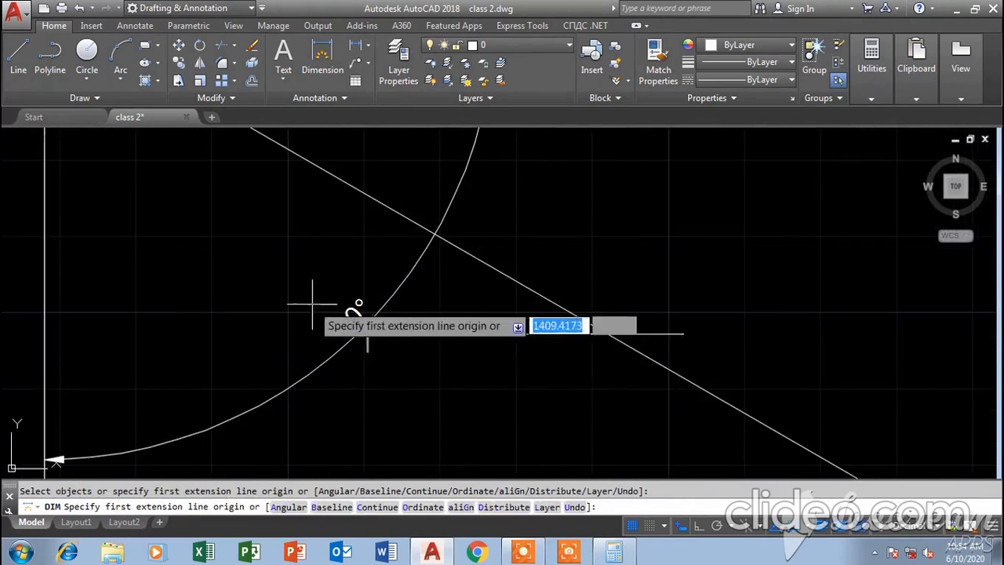
scroll(283, 310, "down", 2)
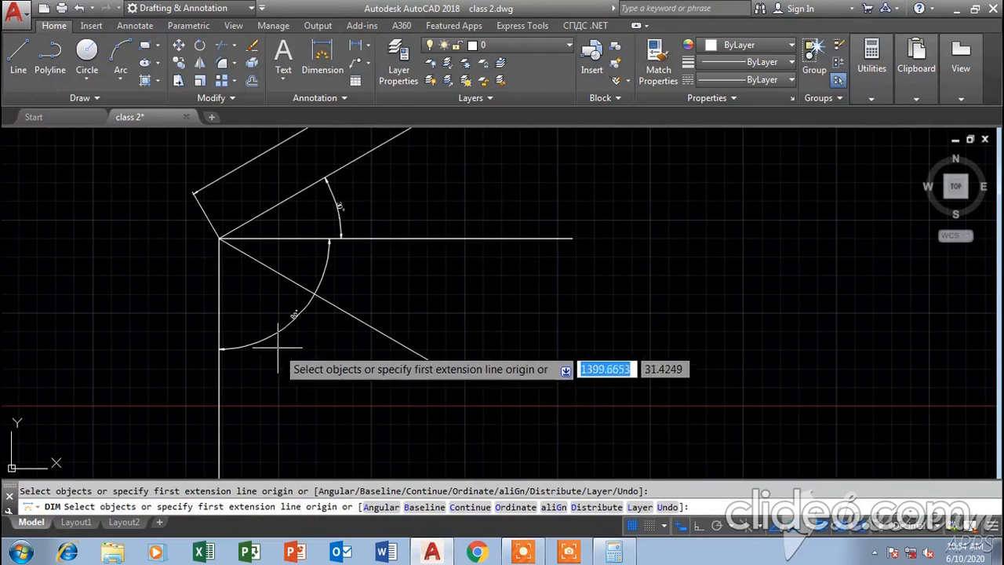
type("c")
key("Return")
key("Return")
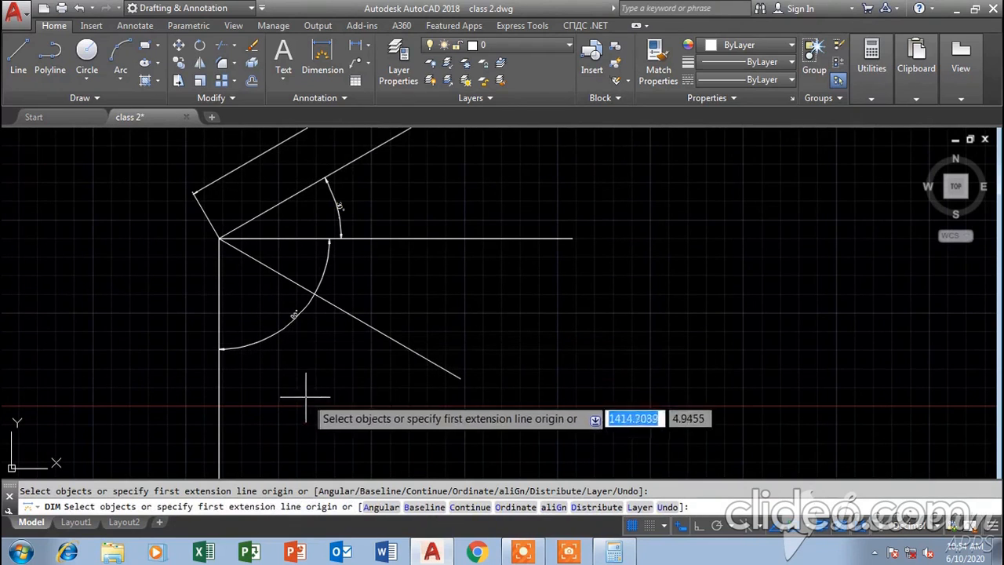
- End the dimensioning and look over the whole Lesson #2 sheet with its four line-drawing methods
key("Escape")
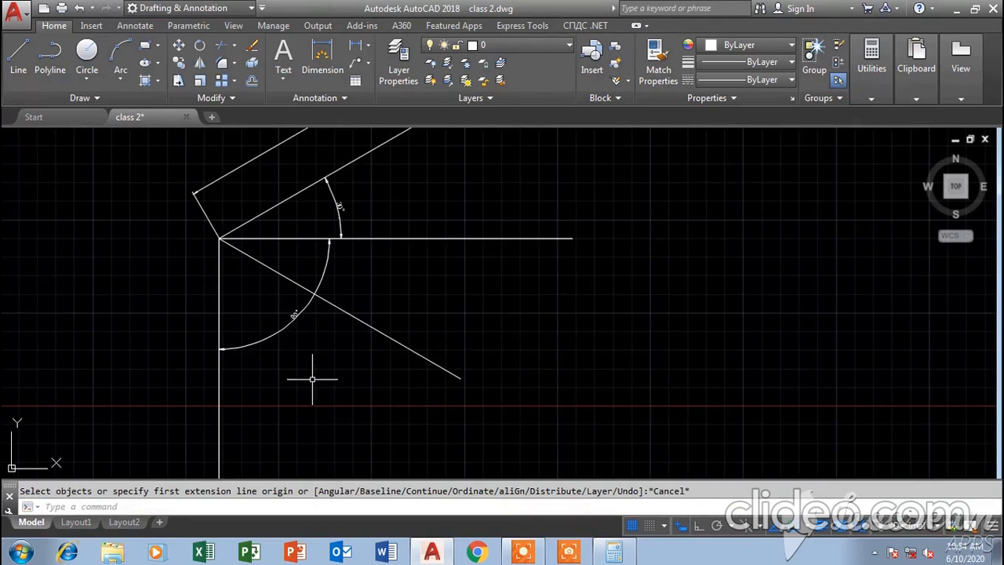
scroll(338, 291, "down", 5)
middle_click_drag(345, 349, 345, 375)
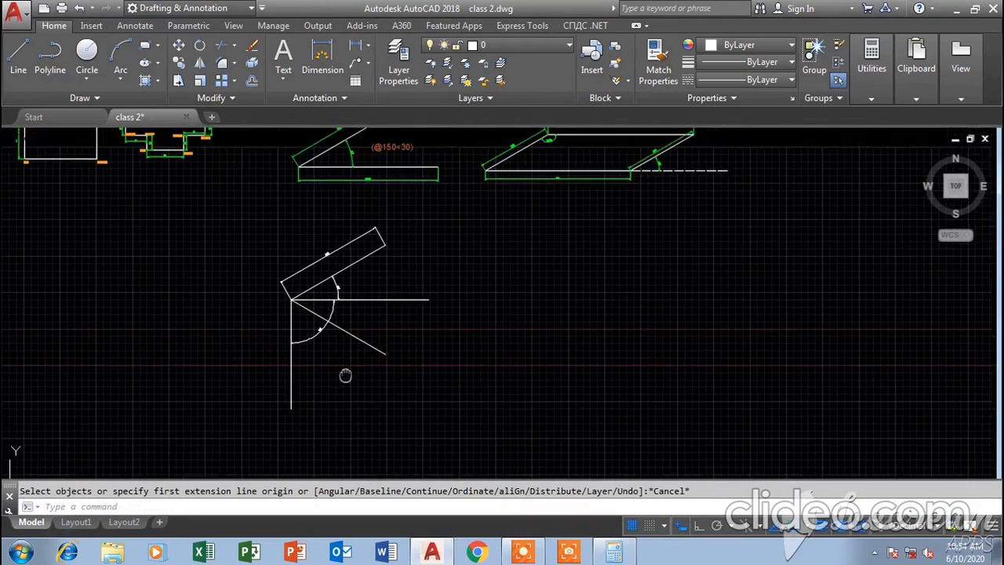
scroll(345, 375, "down", 3)
middle_click_drag(328, 319, 544, 326)
scroll(461, 280, "up", 3)
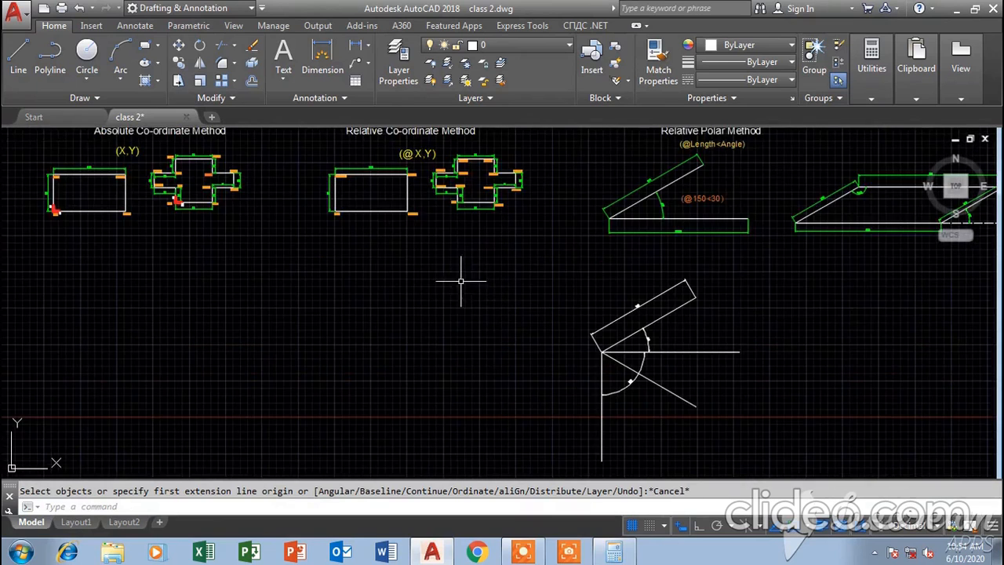
scroll(461, 280, "down", 5)
scroll(249, 287, "up", 2)
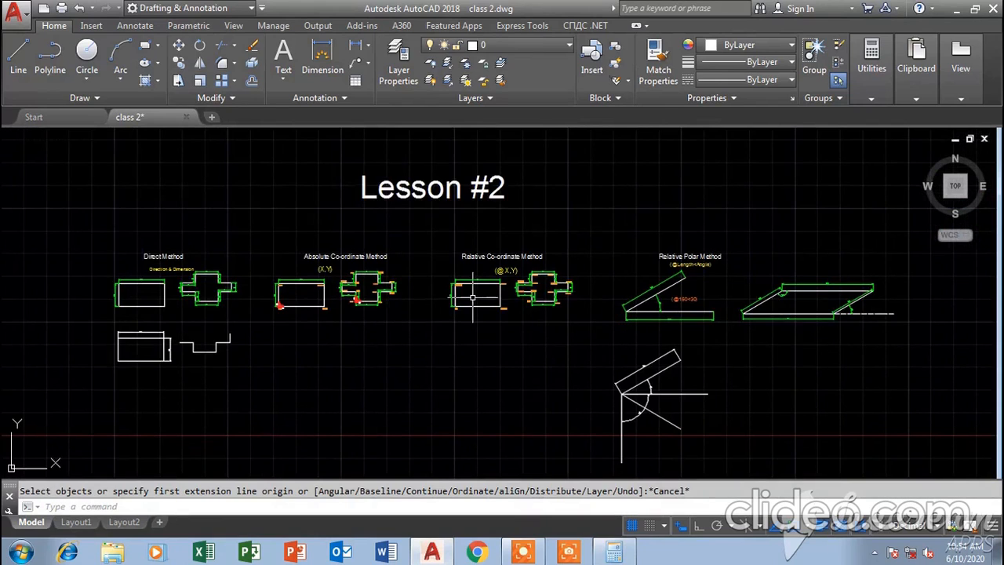
- Examine the dimensioned example figures of the Direct, Absolute Co-ordinate (X,Y) and Relative Co-ordinate (@ X,Y) methods
scroll(213, 294, "up", 10)
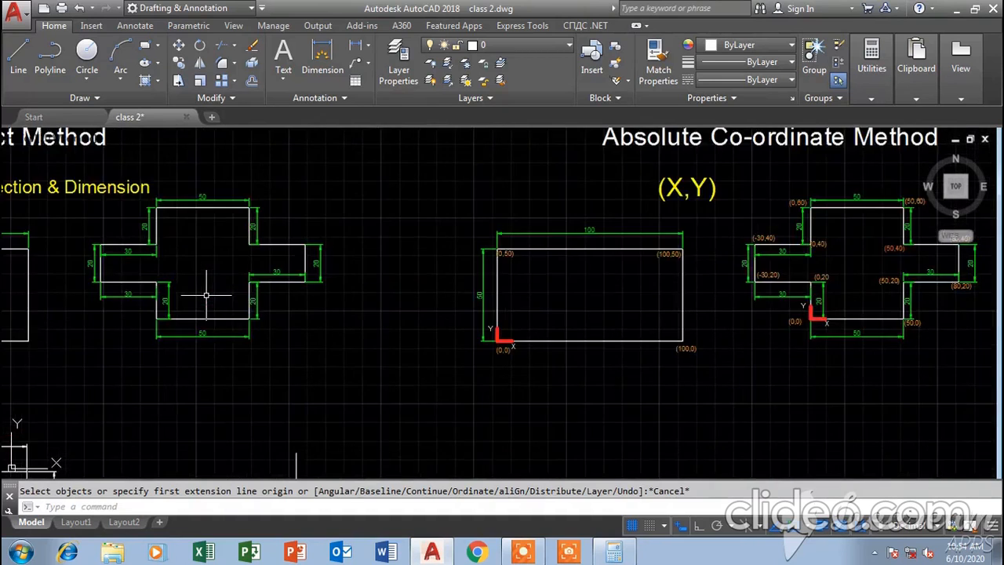
middle_click_drag(206, 287, 404, 383)
scroll(405, 383, "down", 2)
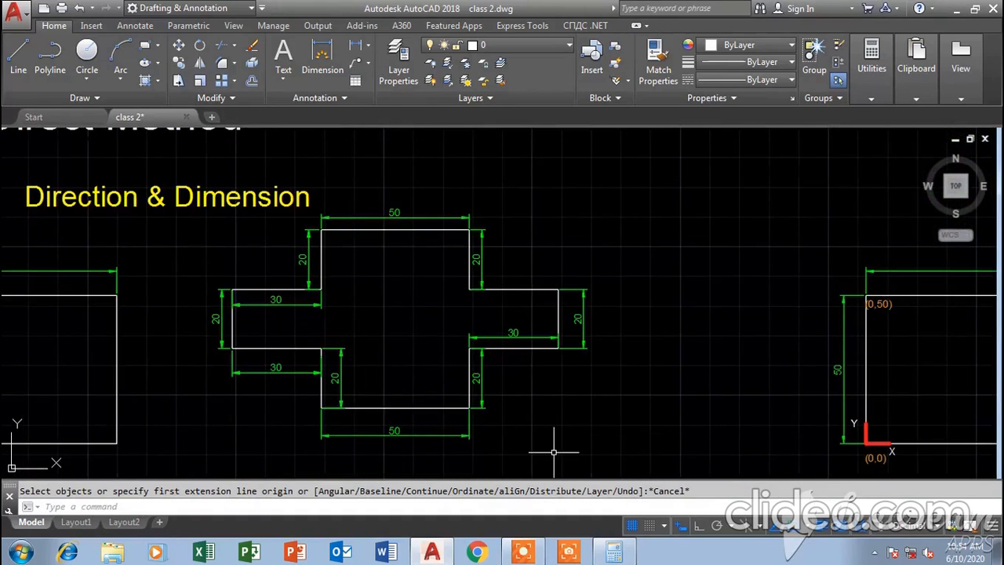
middle_click_drag(753, 380, 118, 332)
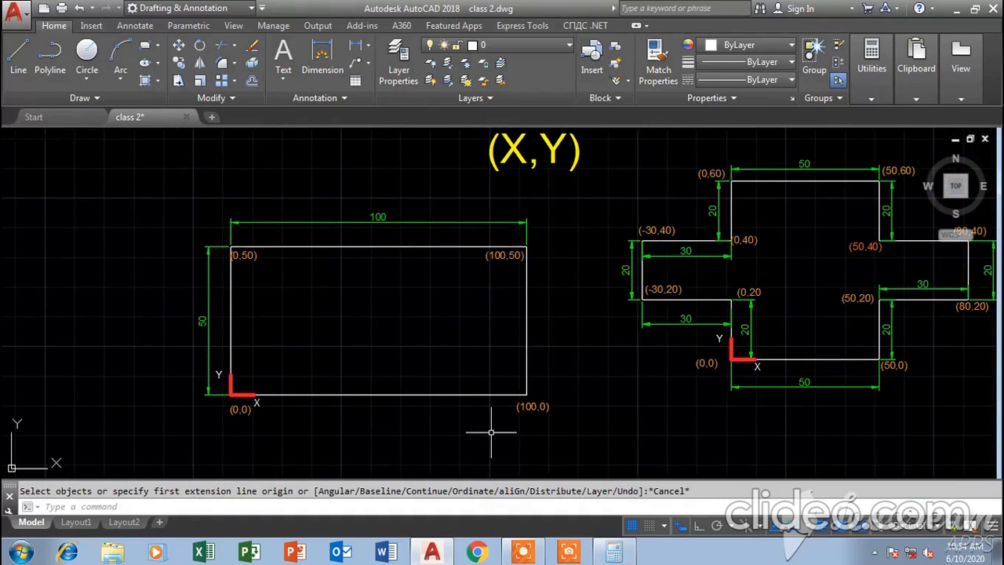
middle_click_drag(556, 385, 246, 368)
middle_click_drag(822, 352, 175, 412)
scroll(476, 296, "down", 2)
middle_click_drag(650, 327, 479, 329)
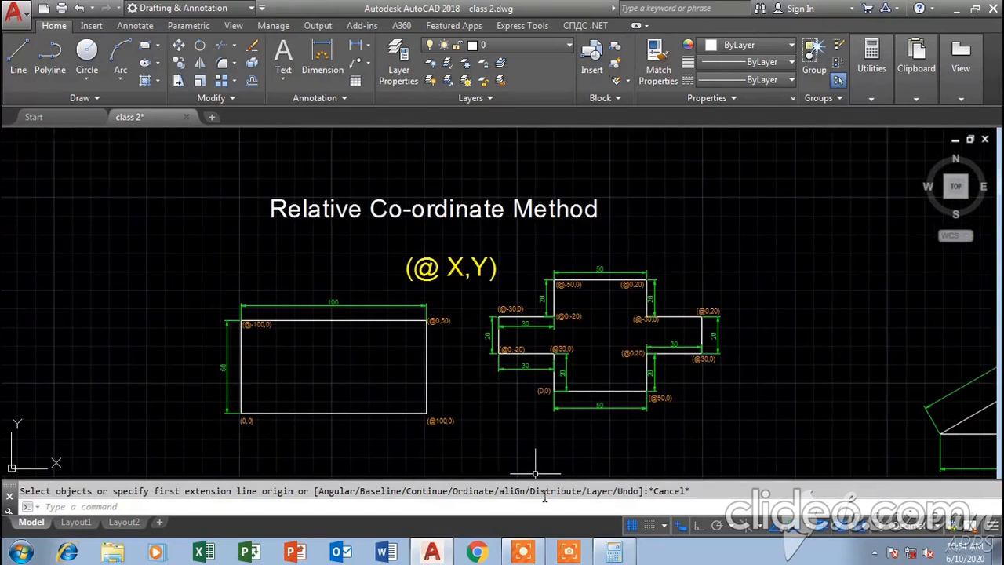
mouse_move(705, 366)
middle_mouse_down()
mouse_move(430, 340)
mouse_move(65, 371)
middle_mouse_up()
middle_click_drag(683, 325, 462, 321)
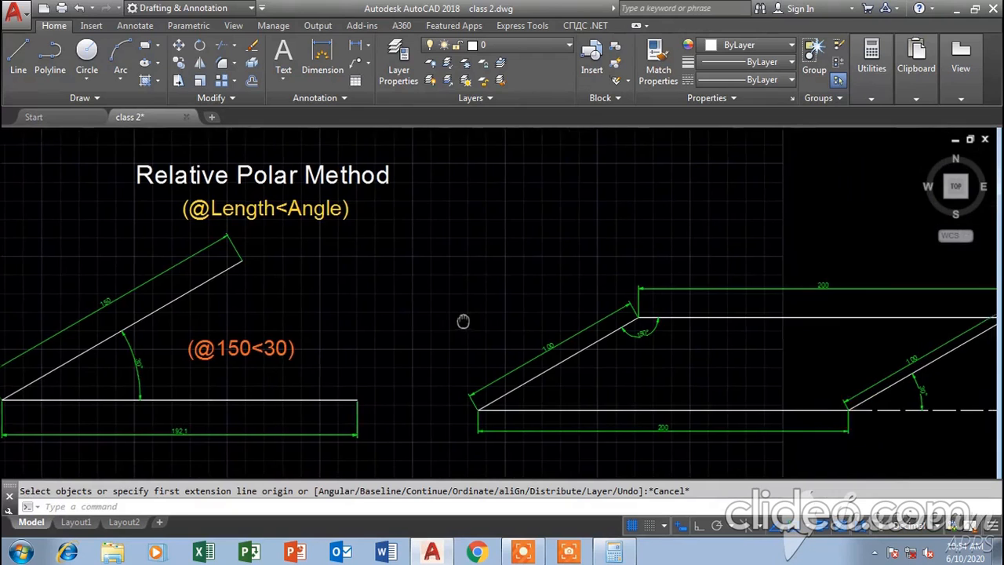
scroll(455, 309, "down", 2)
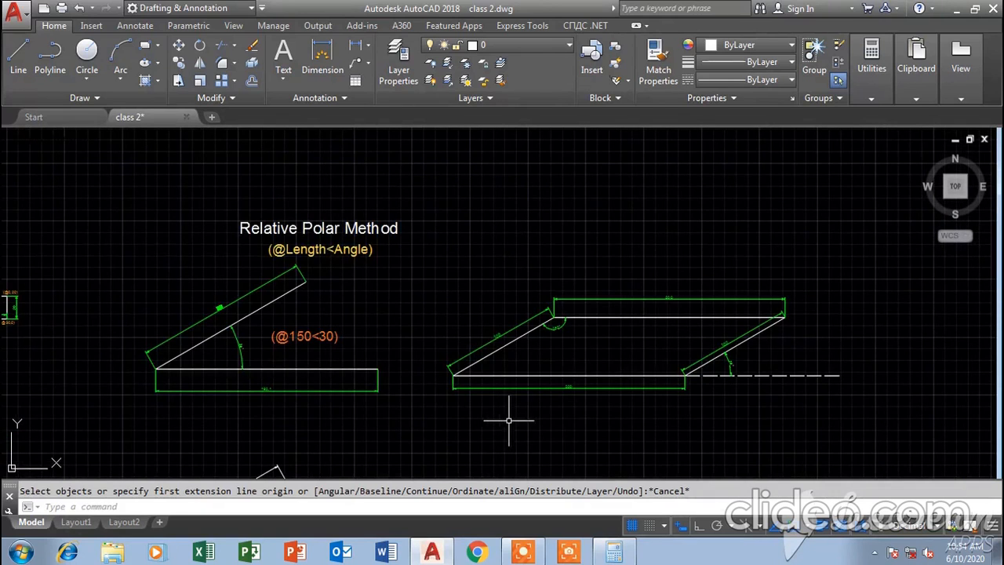
scroll(238, 367, "up", 3)
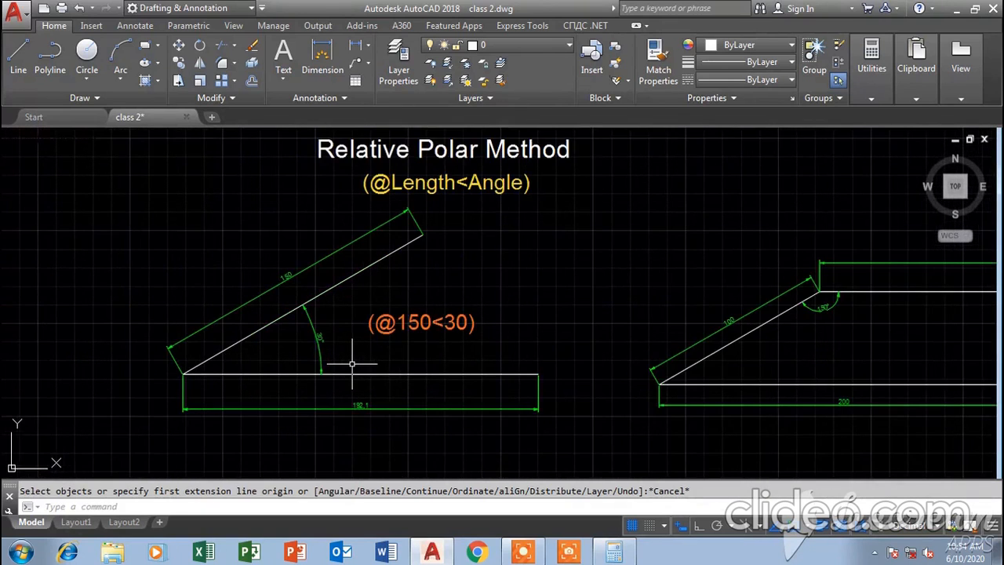
scroll(410, 352, "up", 4)
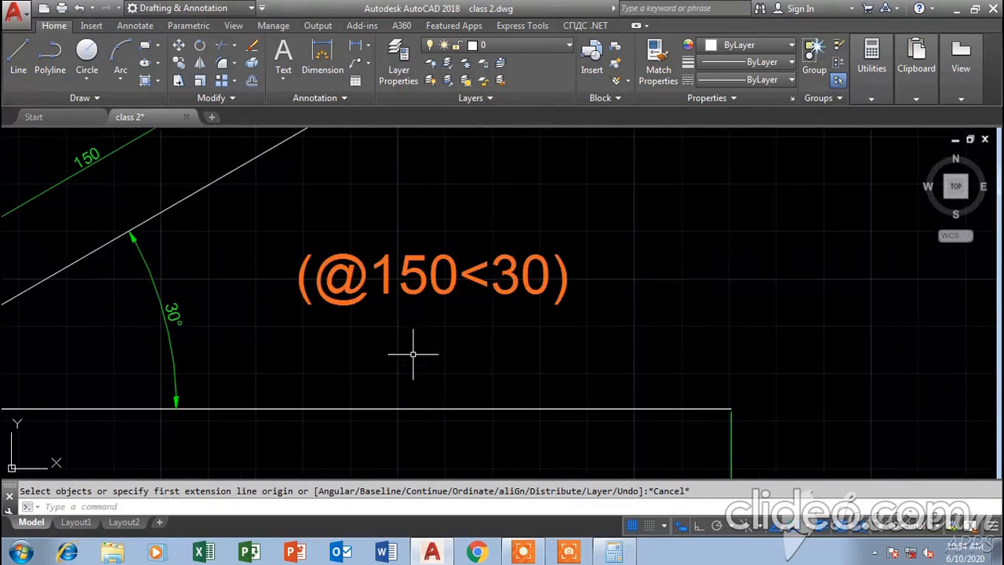
scroll(399, 340, "down", 4)
middle_click_drag(612, 350, 53, 354)
mouse_move(291, 382)
middle_mouse_down()
mouse_move(314, 357)
mouse_move(345, 349)
middle_mouse_up()
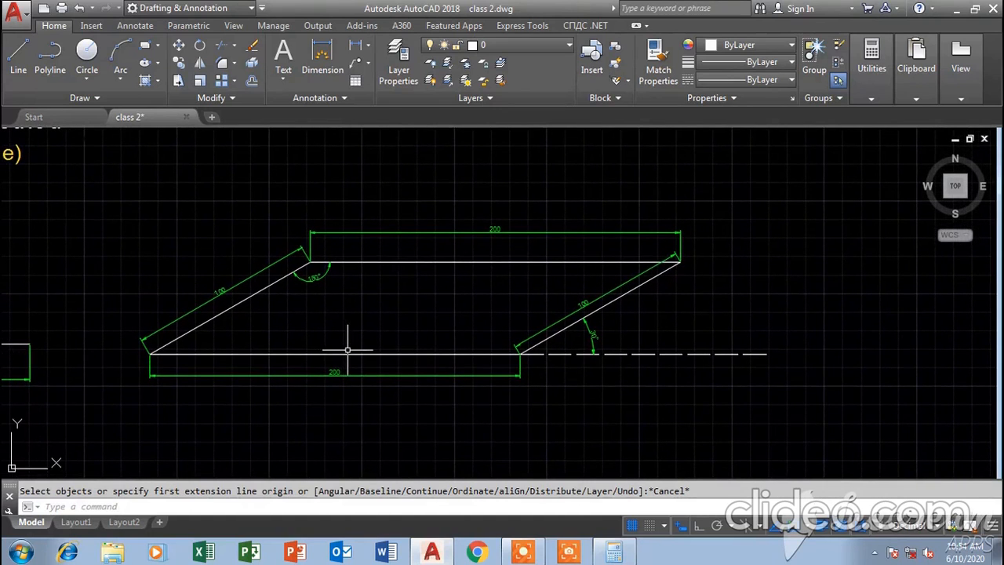
scroll(337, 348, "down", 3)
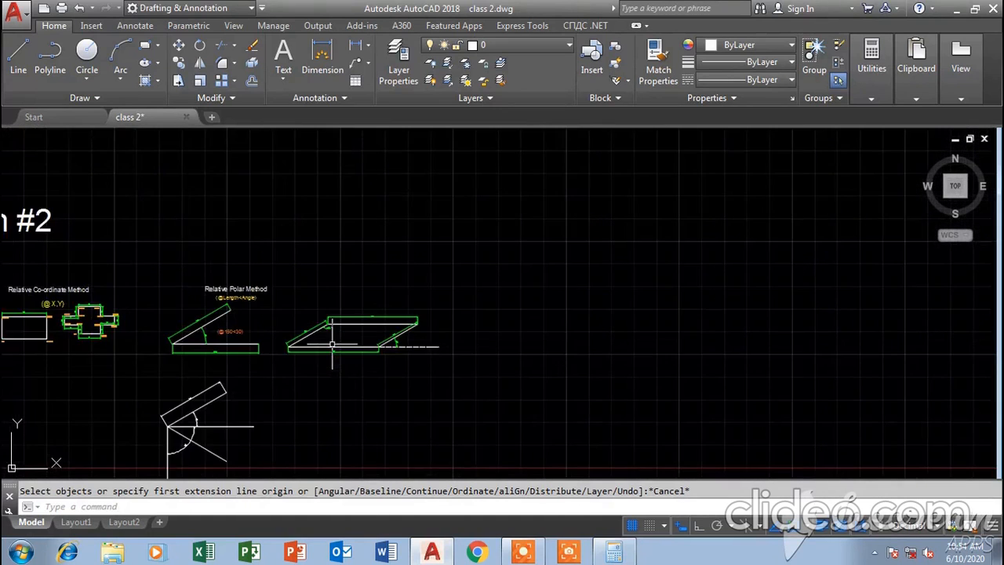
- Review the Lesson #2 layout as a whole, including the Direct Method figures and the practice drawings below them
scroll(471, 330, "down", 2)
mouse_move(510, 283)
middle_mouse_down()
mouse_move(545, 317)
mouse_move(401, 400)
mouse_move(618, 332)
middle_mouse_up()
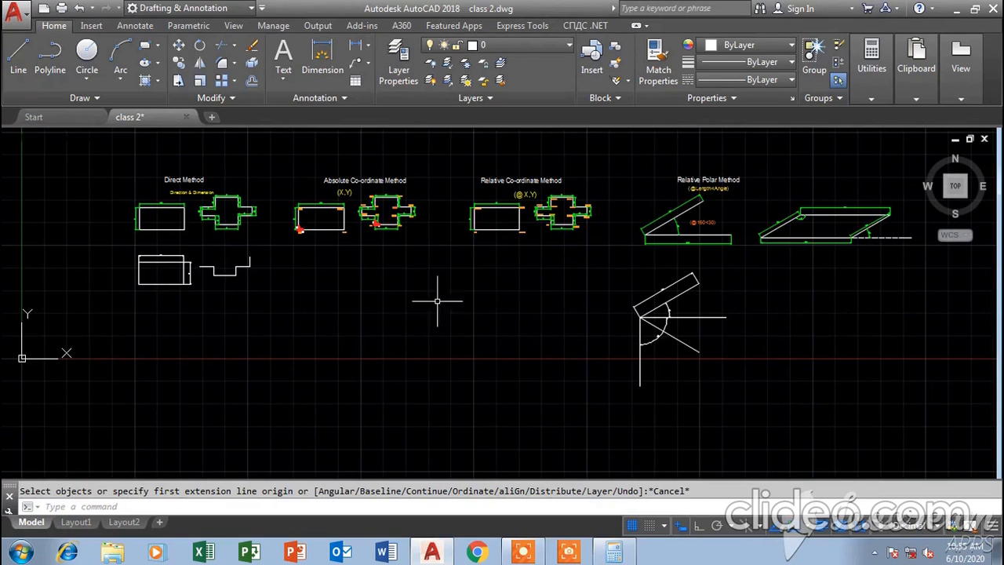
scroll(288, 282, "down", 5)
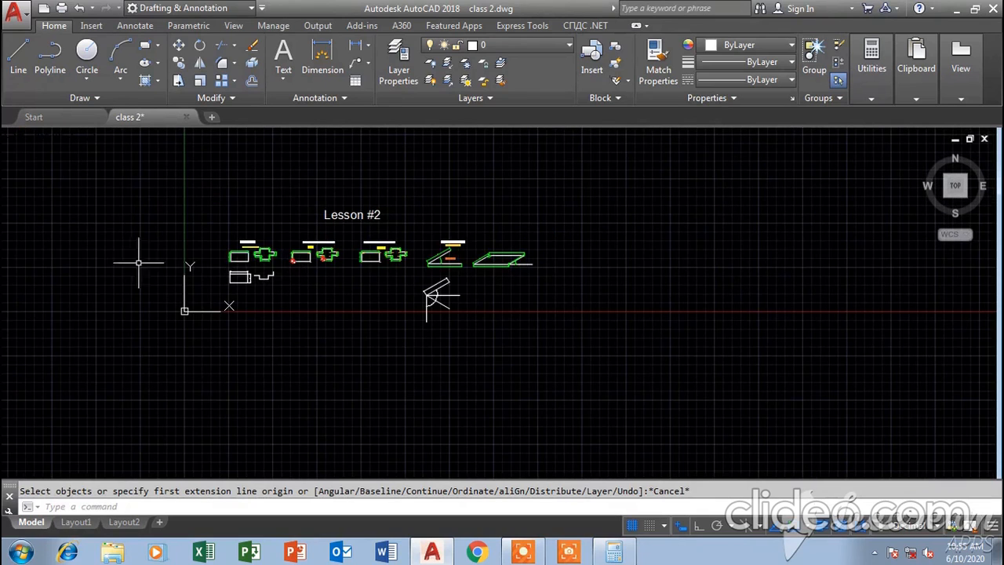
scroll(268, 255, "up", 2)
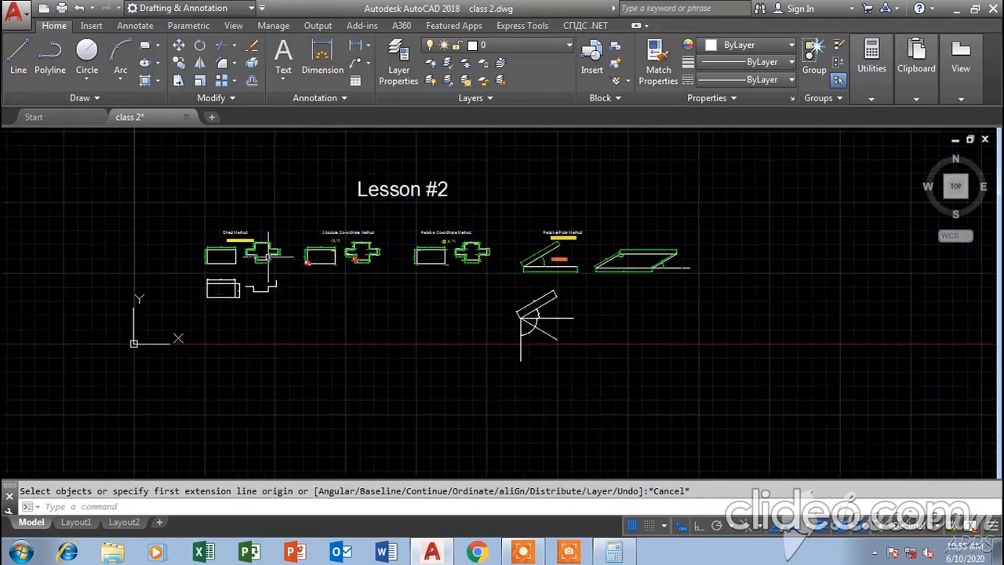
scroll(269, 255, "up", 2)
scroll(158, 304, "up", 2)
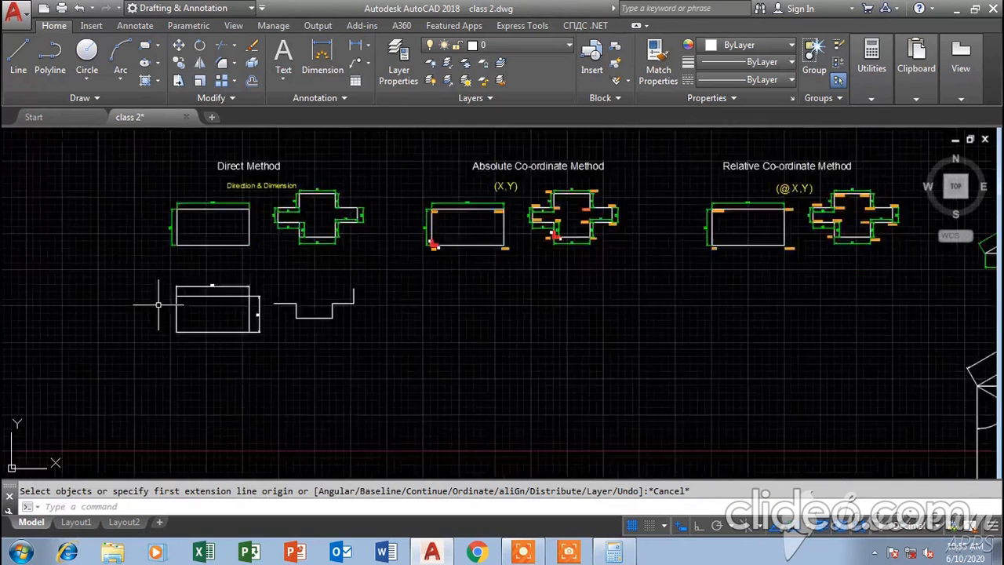
scroll(158, 305, "up", 2)
middle_click_drag(173, 305, 196, 446)
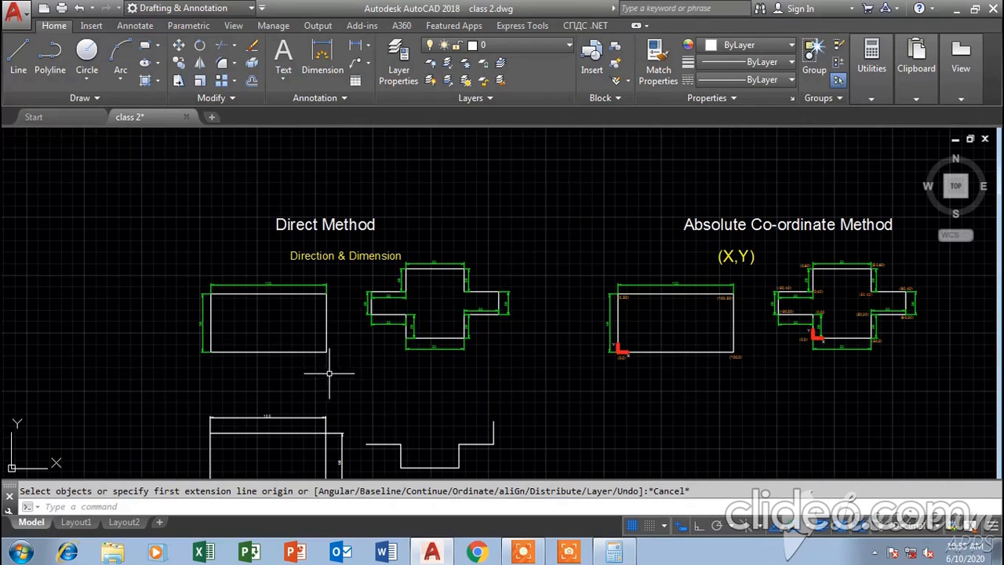
scroll(380, 341, "down", 5)
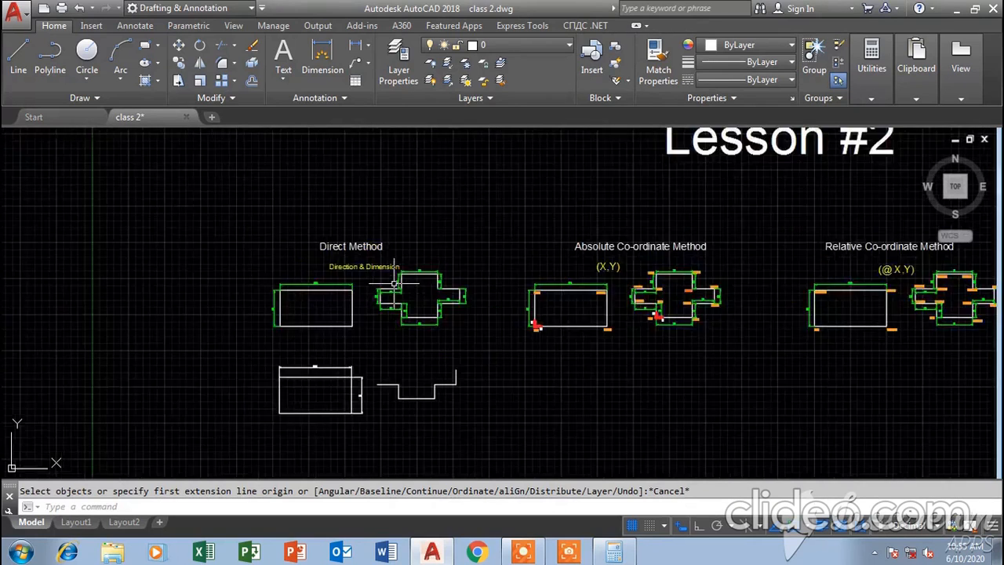
middle_click_drag(557, 355, 478, 347)
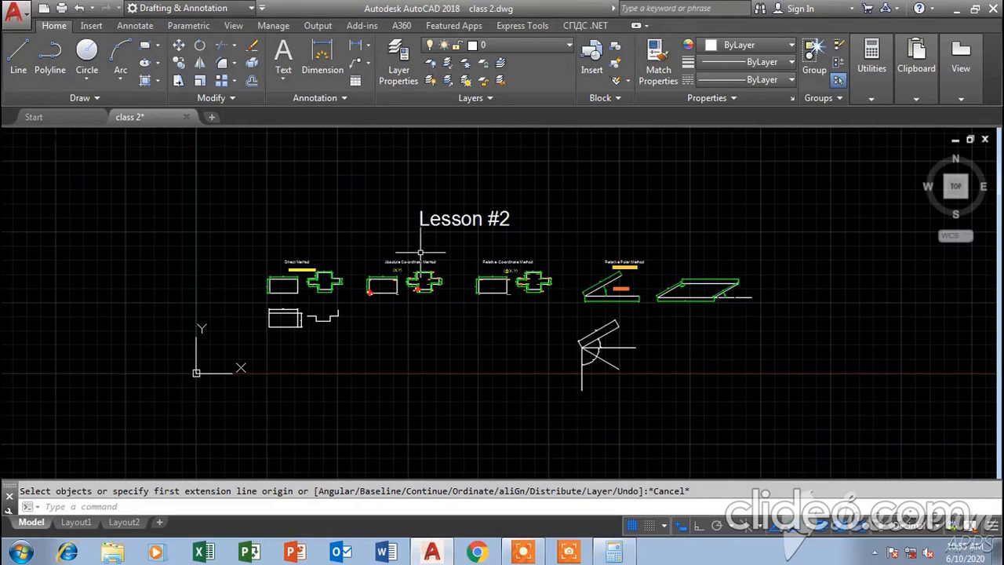
middle_click_drag(834, 254, 684, 220)
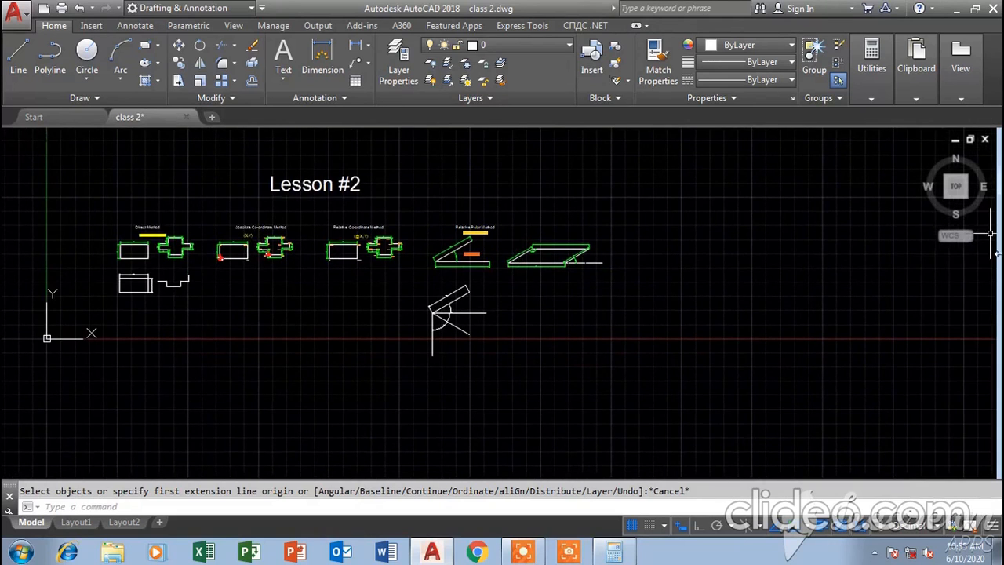
- Define a new UCS with its origin in the empty area beyond the parallelogram and a tilted X axis, picking a point for its XY plane
left_click(961, 236)
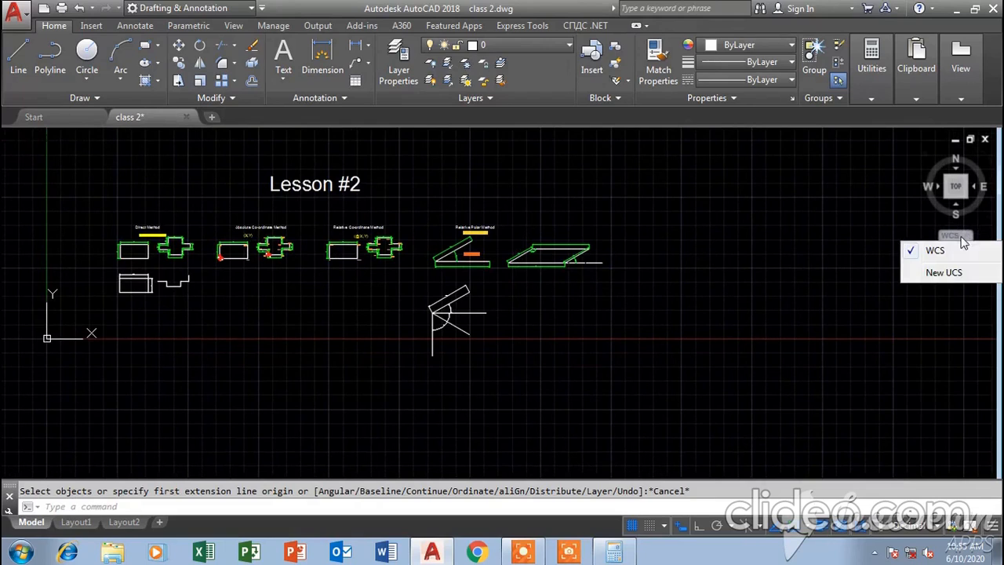
left_click(944, 273)
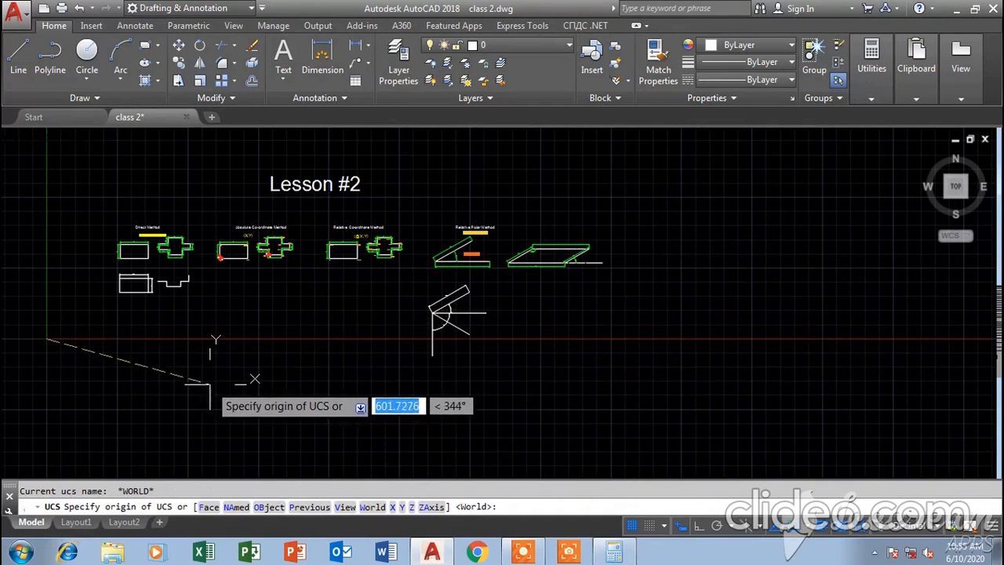
left_click(698, 210)
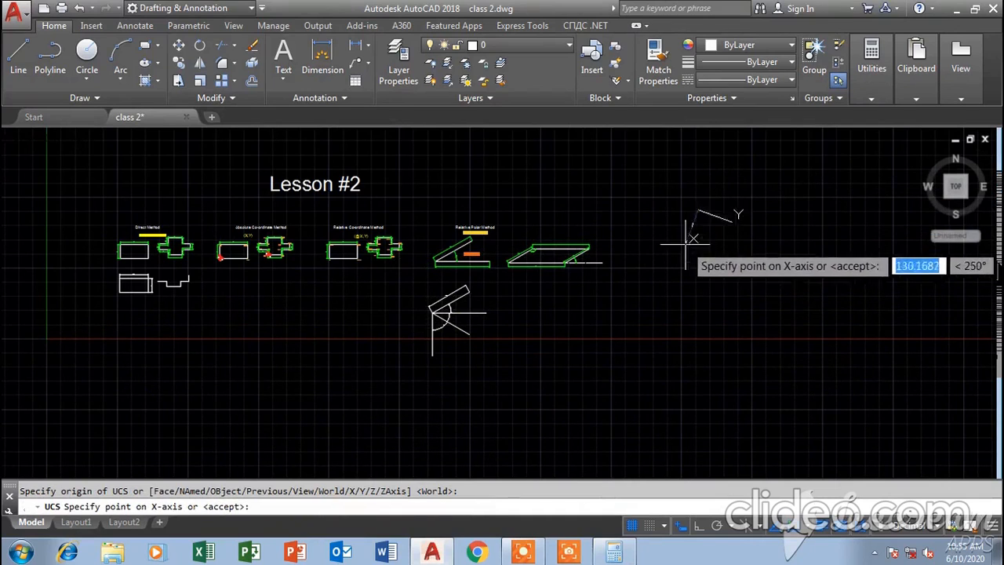
left_click(666, 194)
left_click(817, 146)
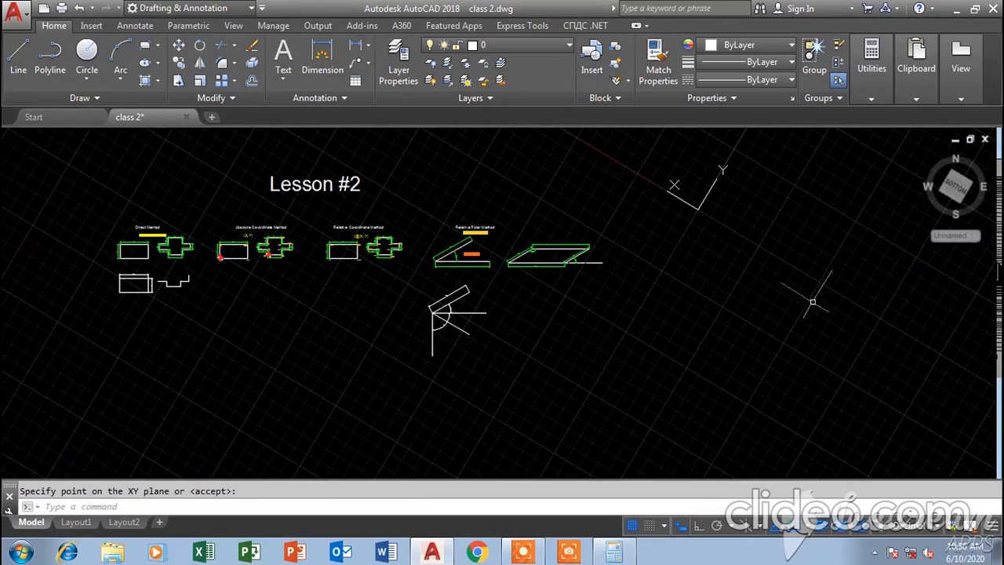
- Restore the World Coordinate System (WCS) as the current coordinate system
left_click(949, 236)
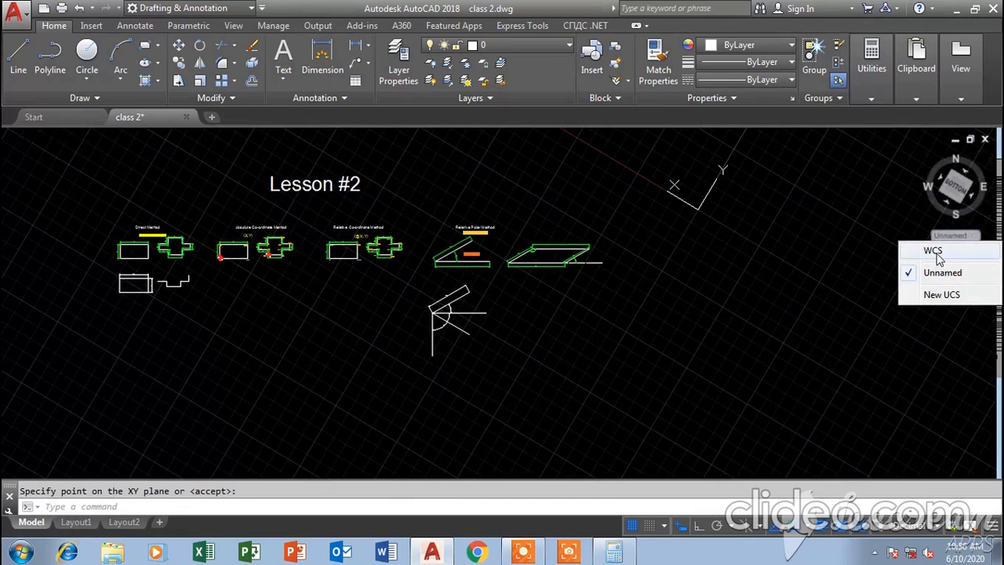
left_click(938, 254)
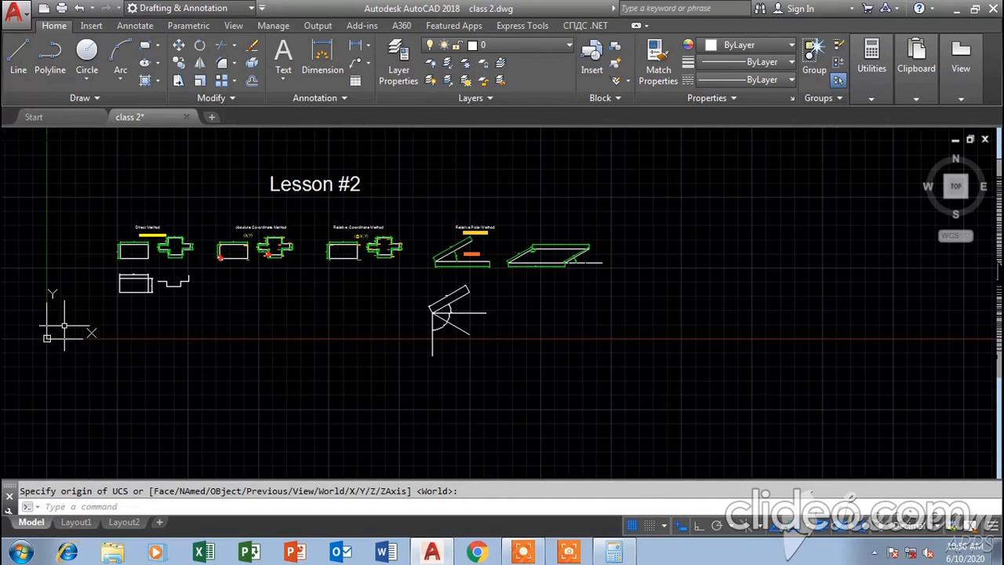
middle_click_drag(259, 228, 437, 288)
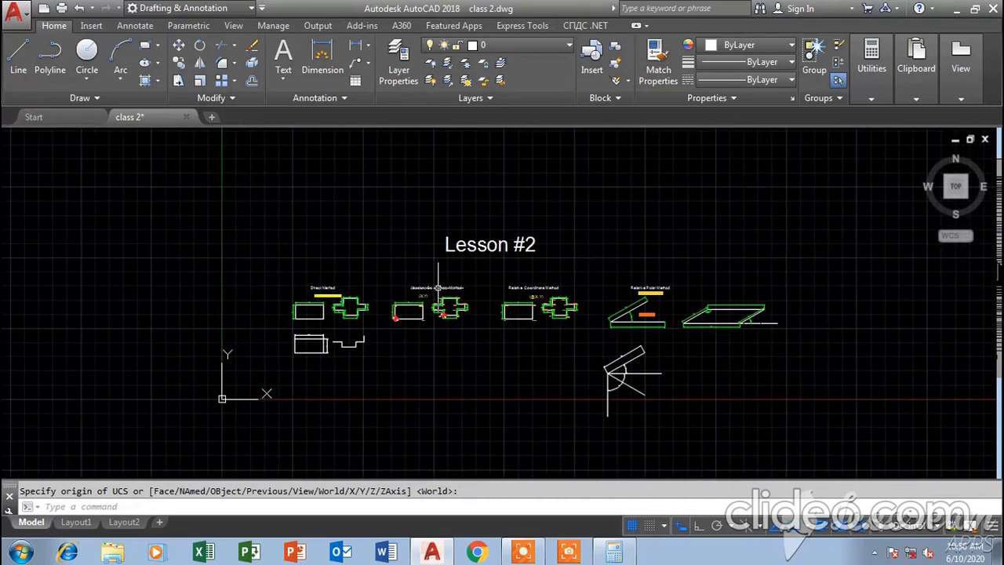
scroll(462, 311, "up", 2)
middle_click_drag(367, 313, 337, 304)
scroll(338, 304, "up", 2)
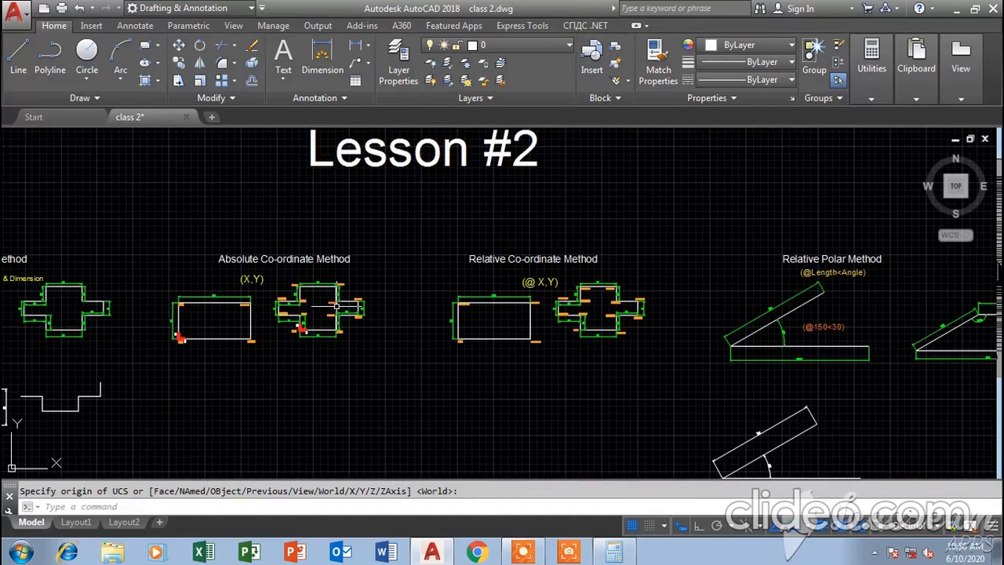